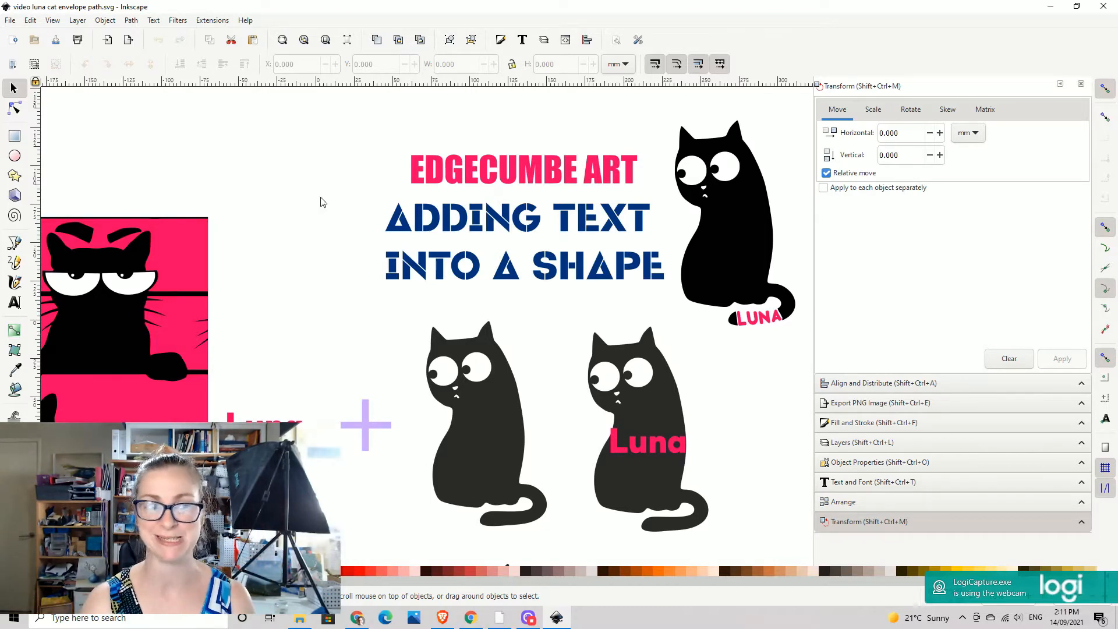
- Save the current cat envelope document
click(9, 20)
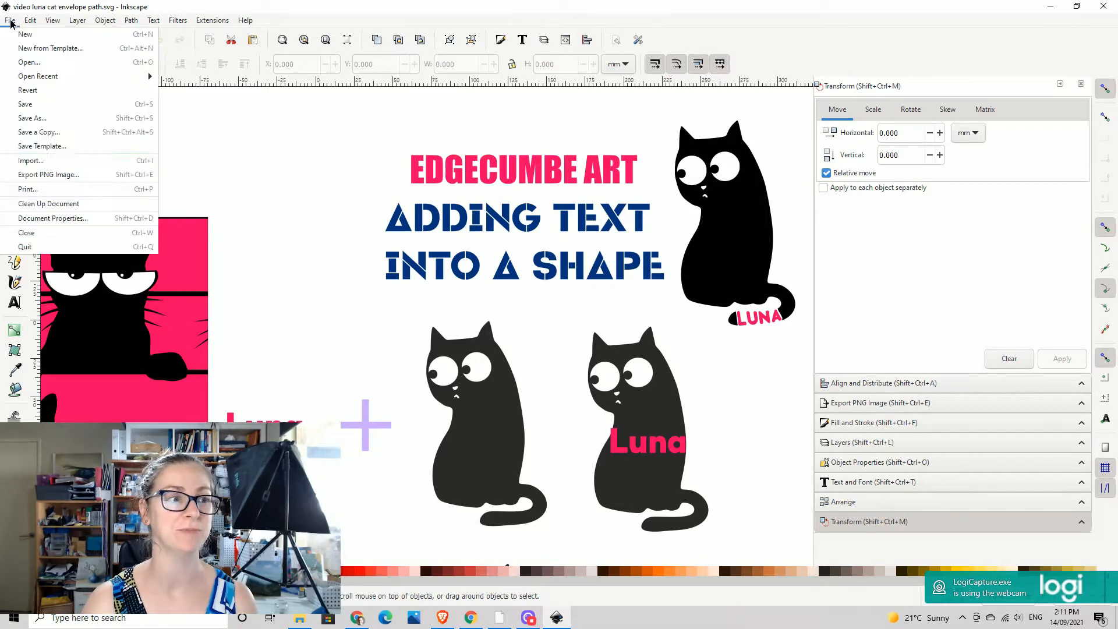
click(35, 98)
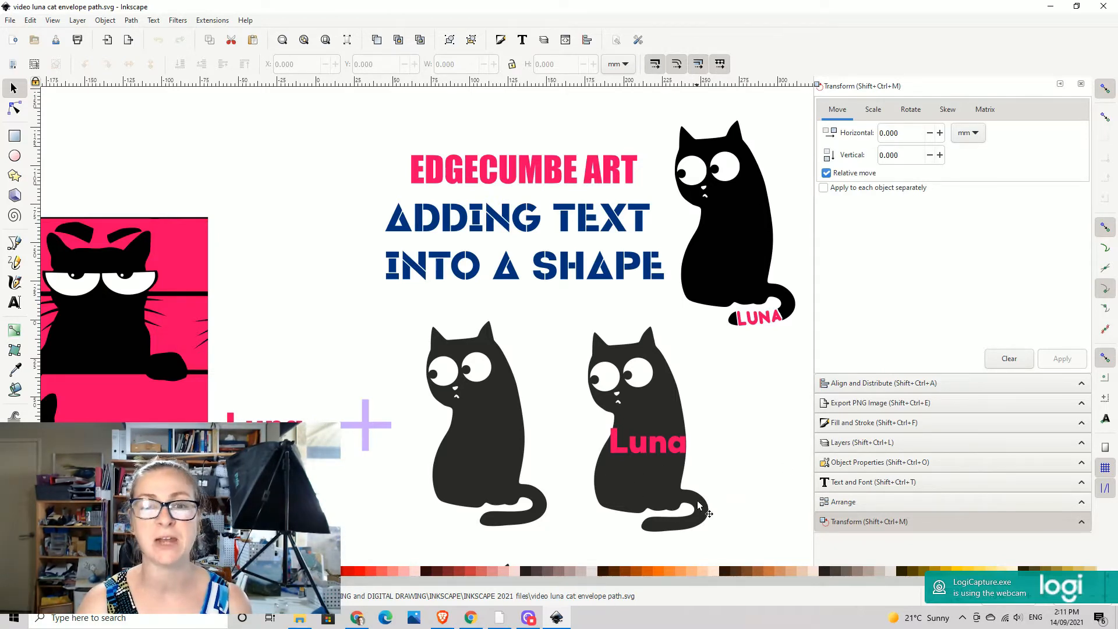
- Look over the example cats with the Luna name placed on the body and shaped into the tail
drag(718, 528, 685, 441)
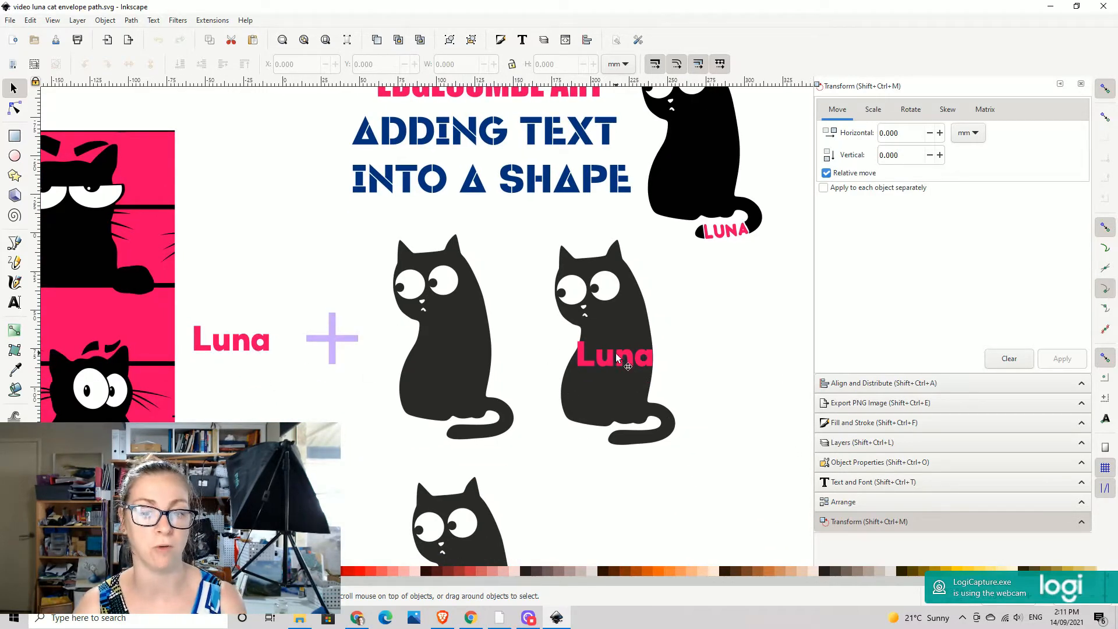
drag(460, 405, 514, 178)
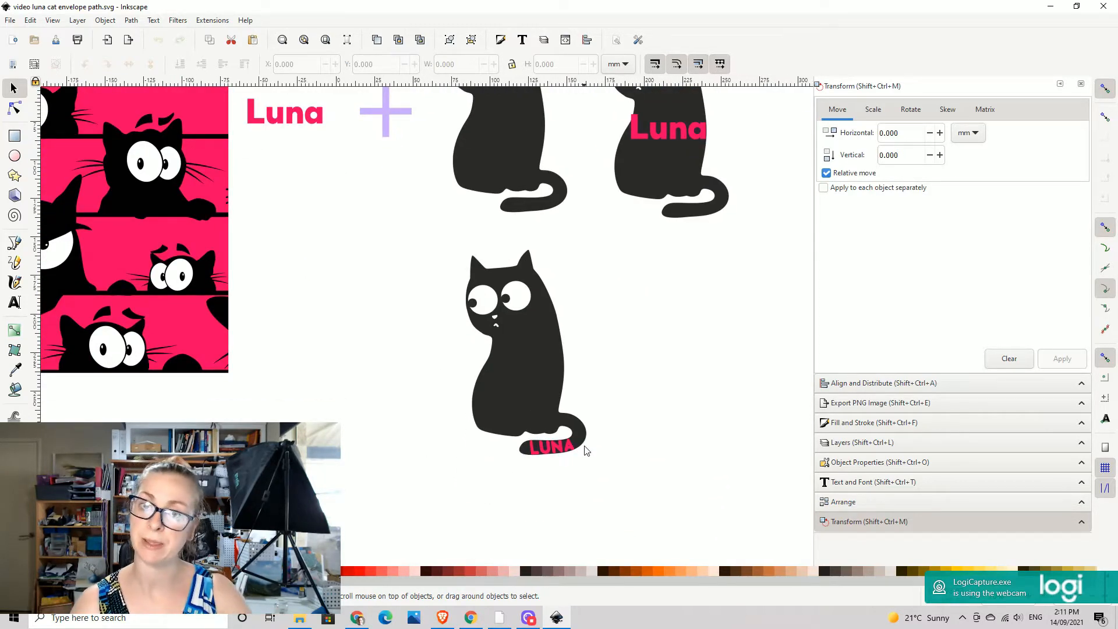
drag(640, 258, 480, 560)
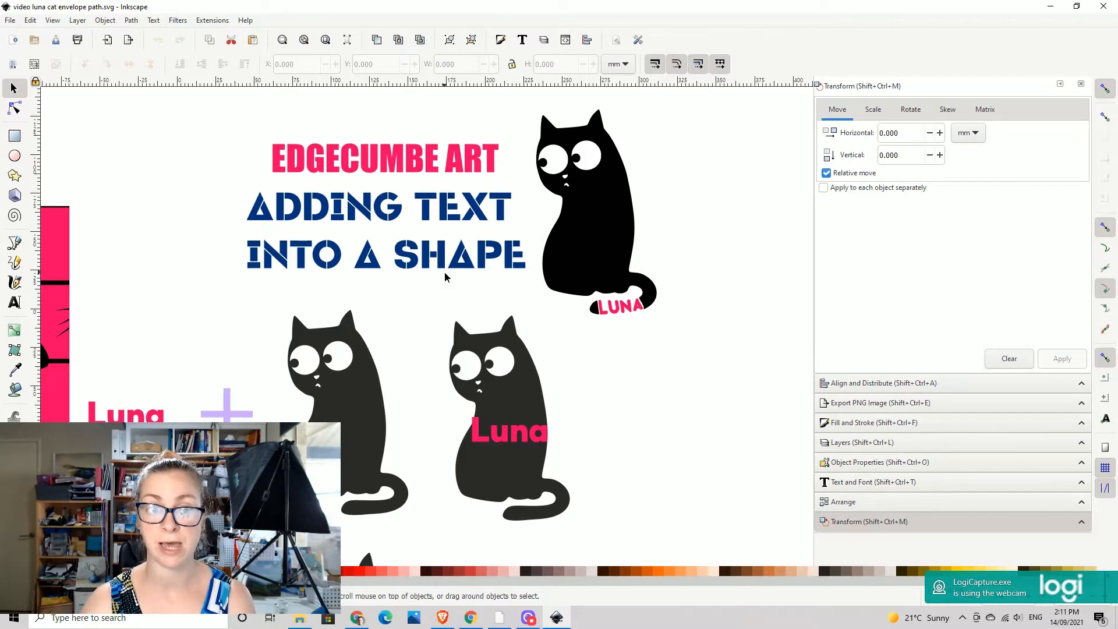
scroll(445, 271, left, 5)
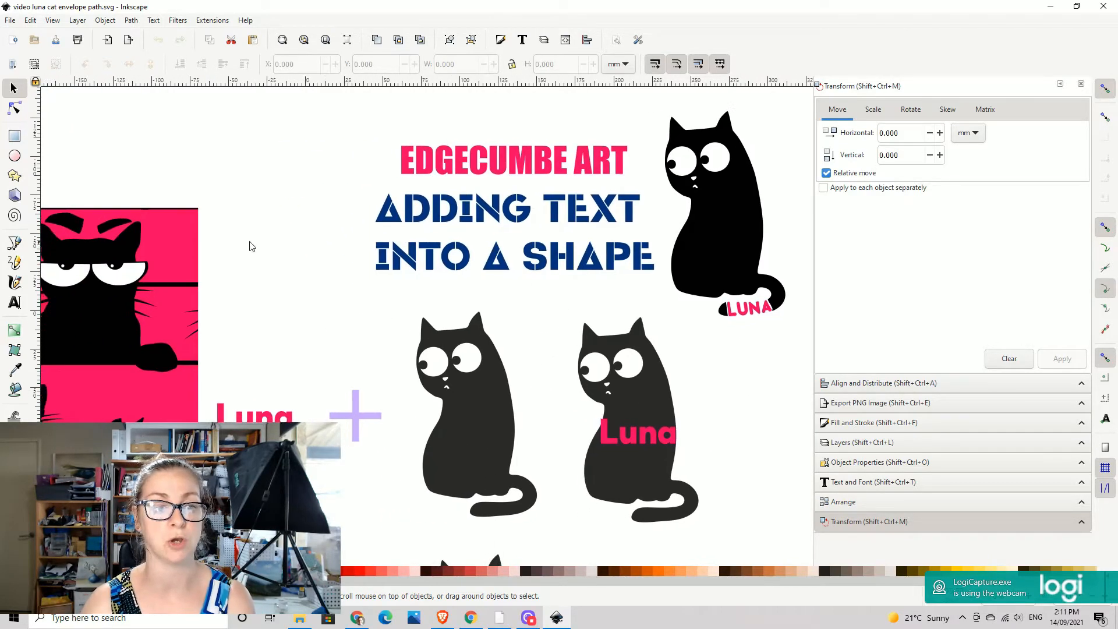
drag(265, 286, 192, 282)
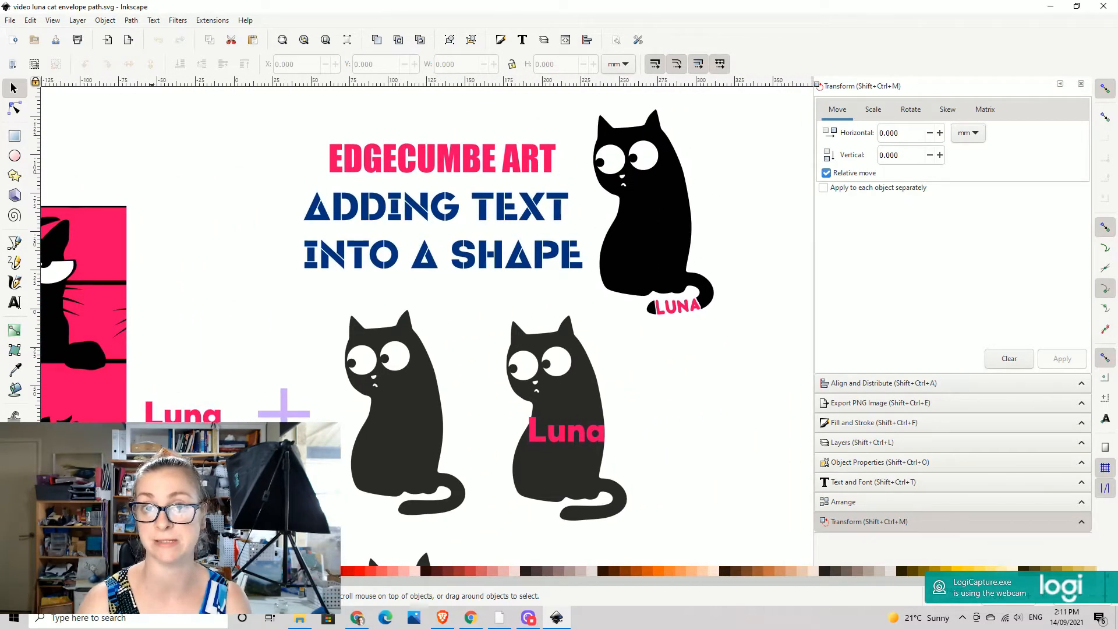
drag(270, 259, 180, 298)
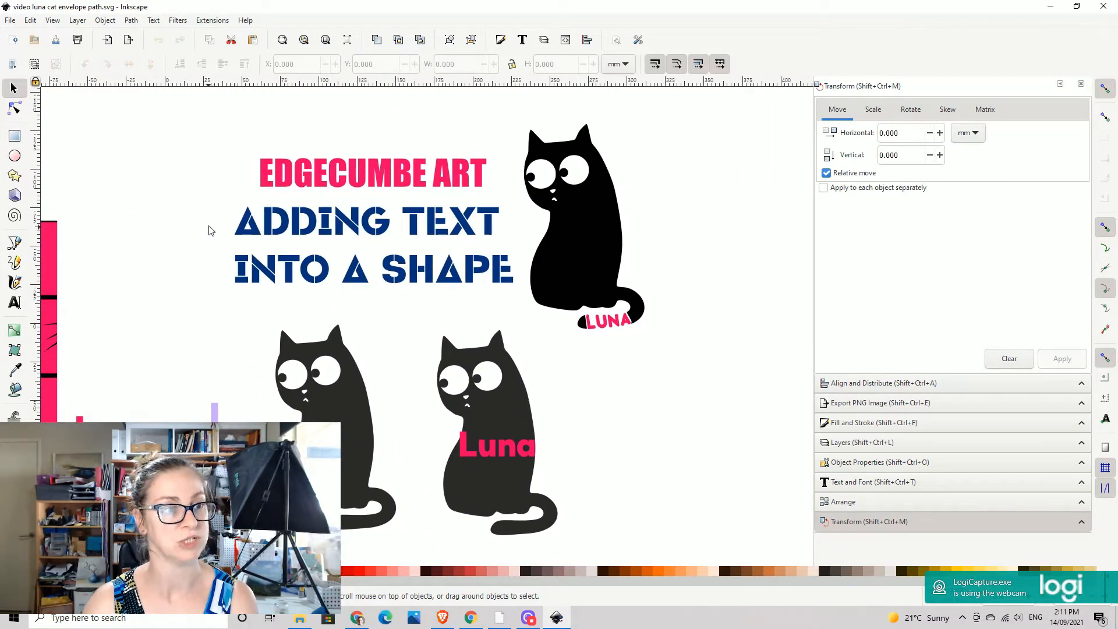
- Create a new blank document and save it as "video luna cat 2.svg"
click(9, 22)
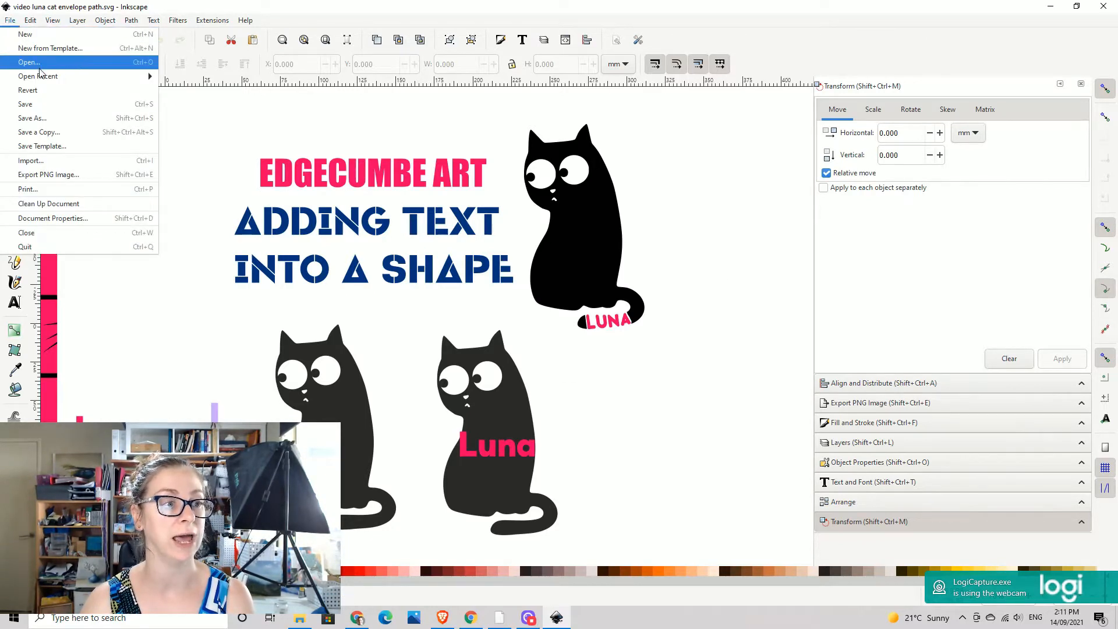
click(30, 37)
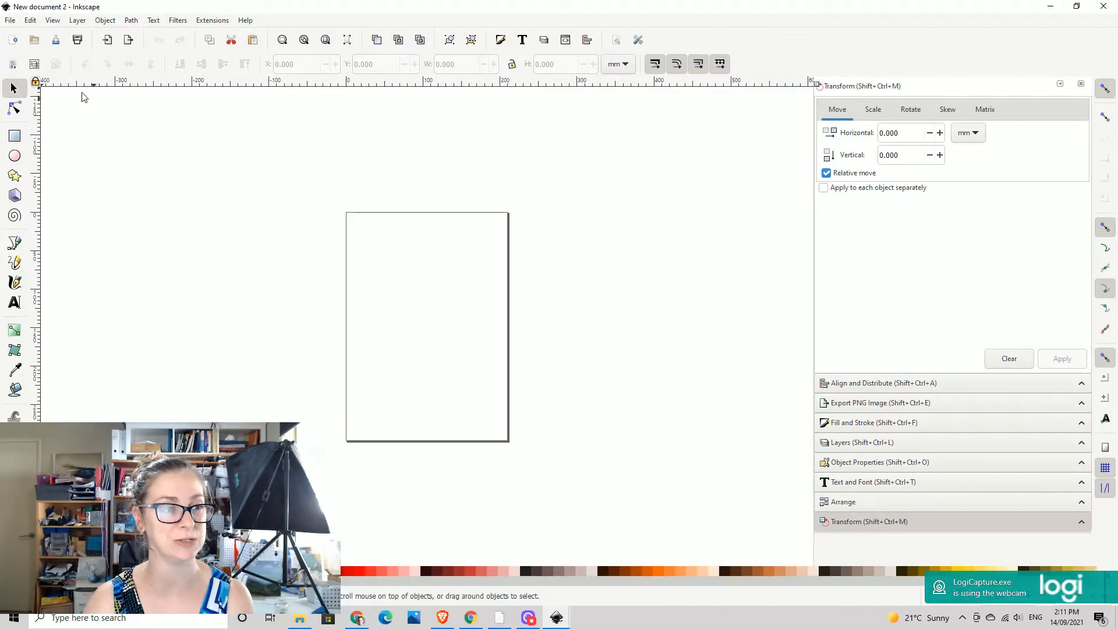
click(11, 22)
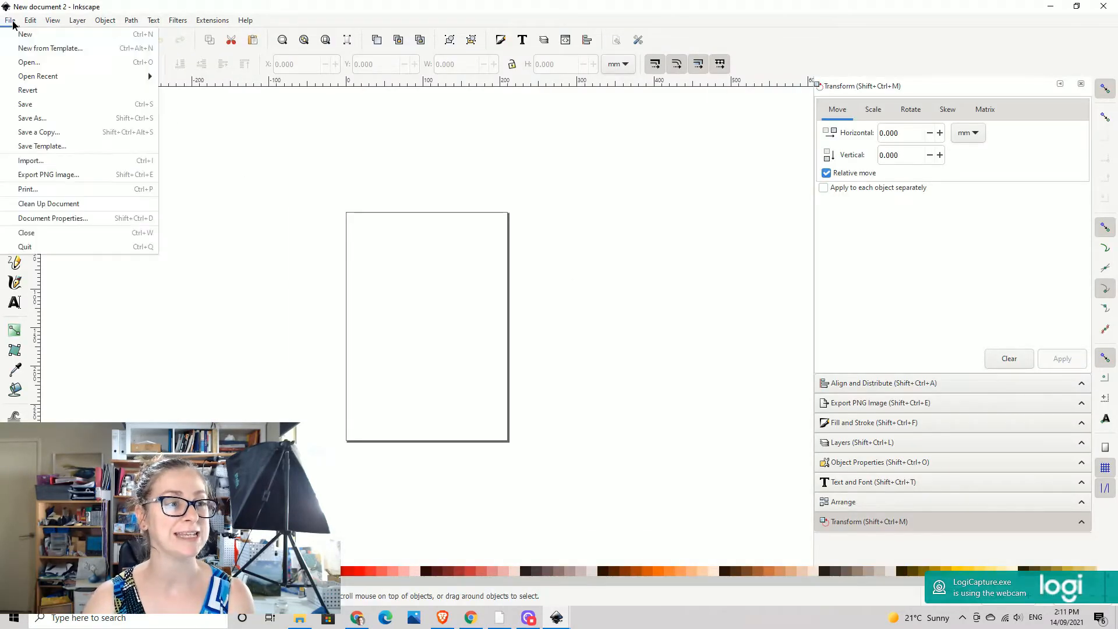
click(33, 111)
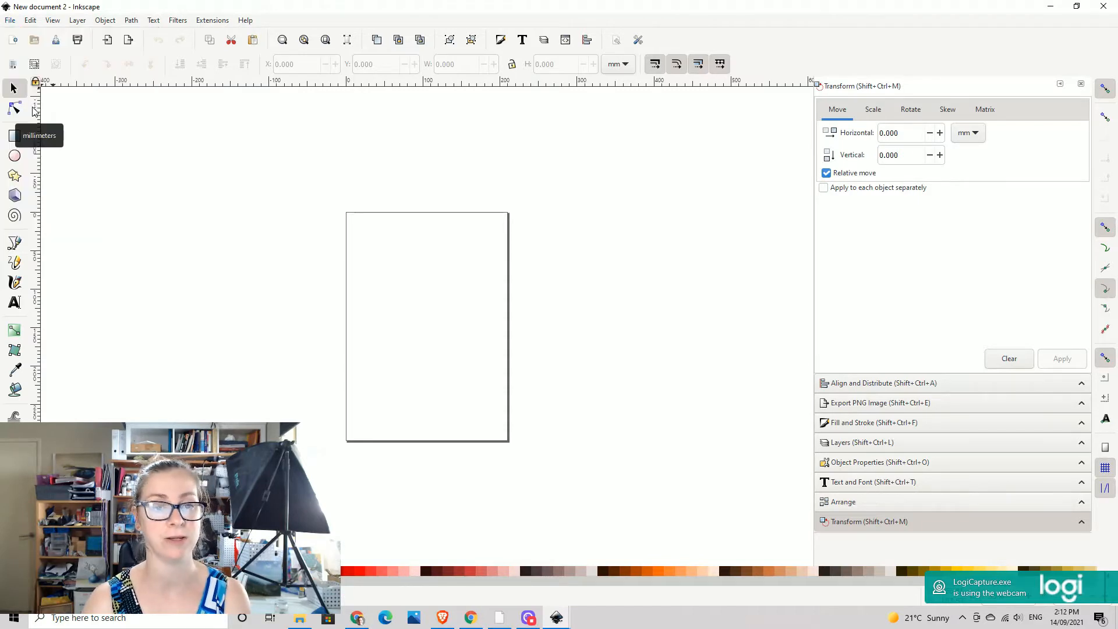
click(10, 20)
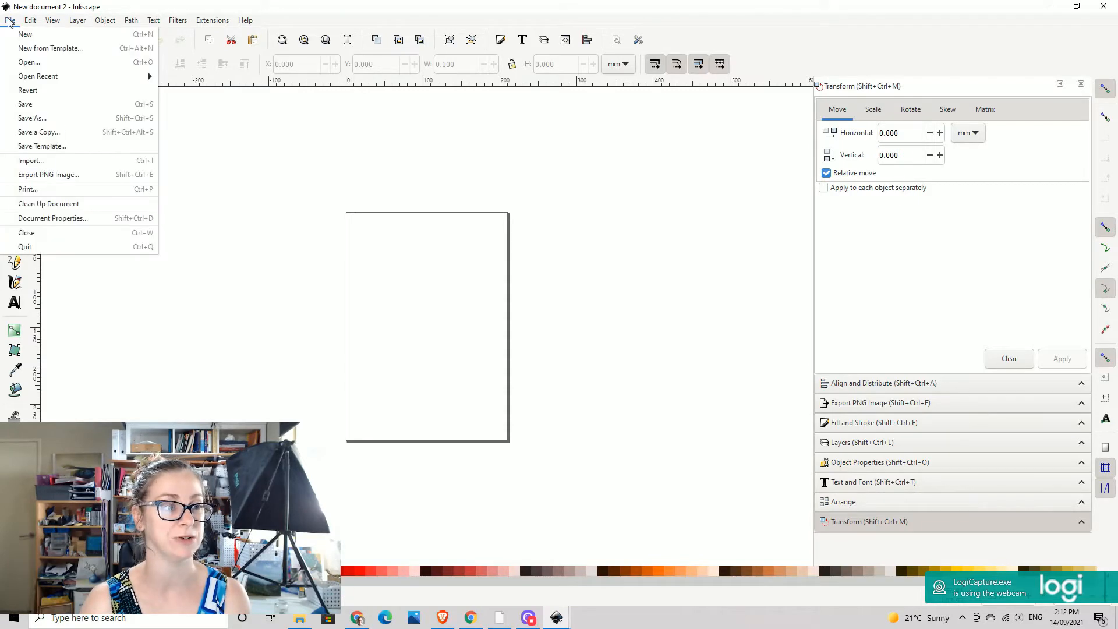
click(41, 118)
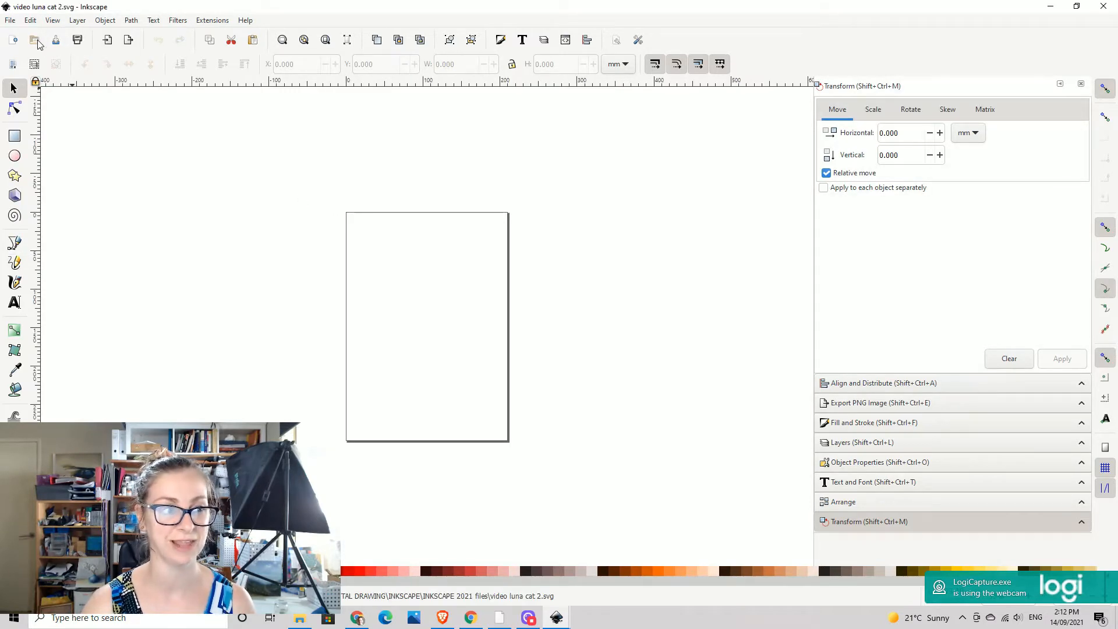
- Hide the page border in the document properties
click(10, 21)
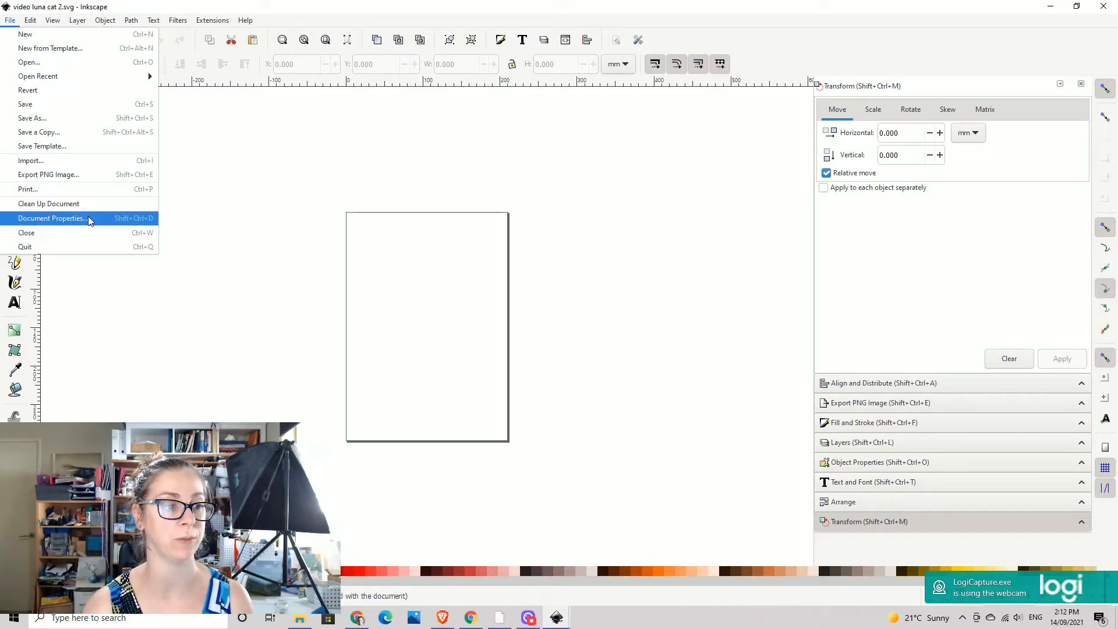
click(66, 220)
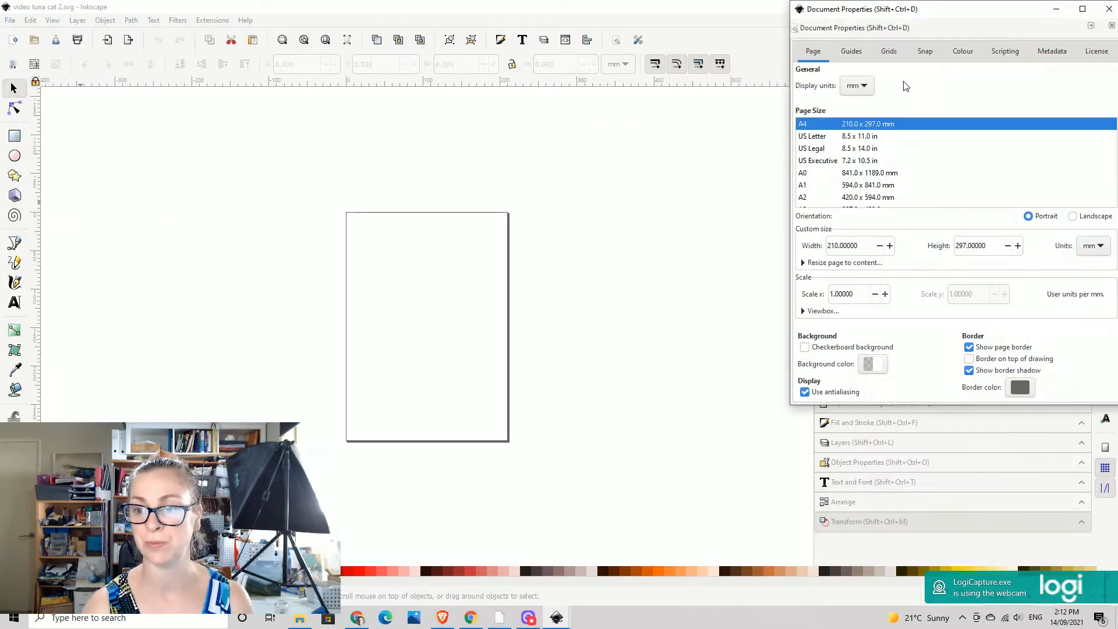
click(970, 348)
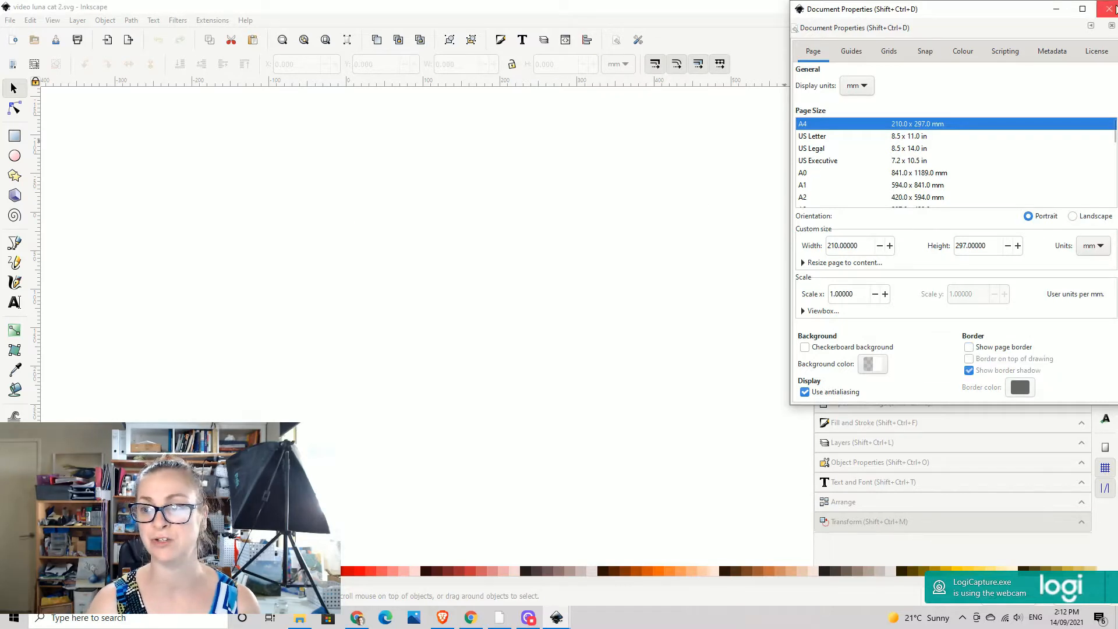
click(1109, 8)
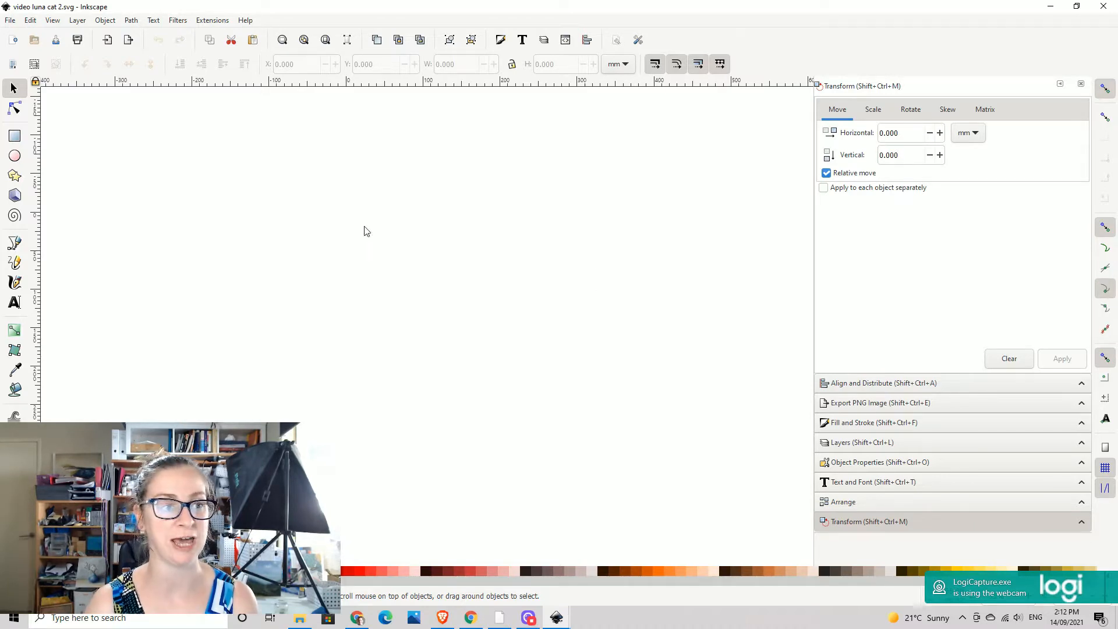
- Import the Cat PNG image from the Animals folder inside FULL POD LICENSES
click(8, 21)
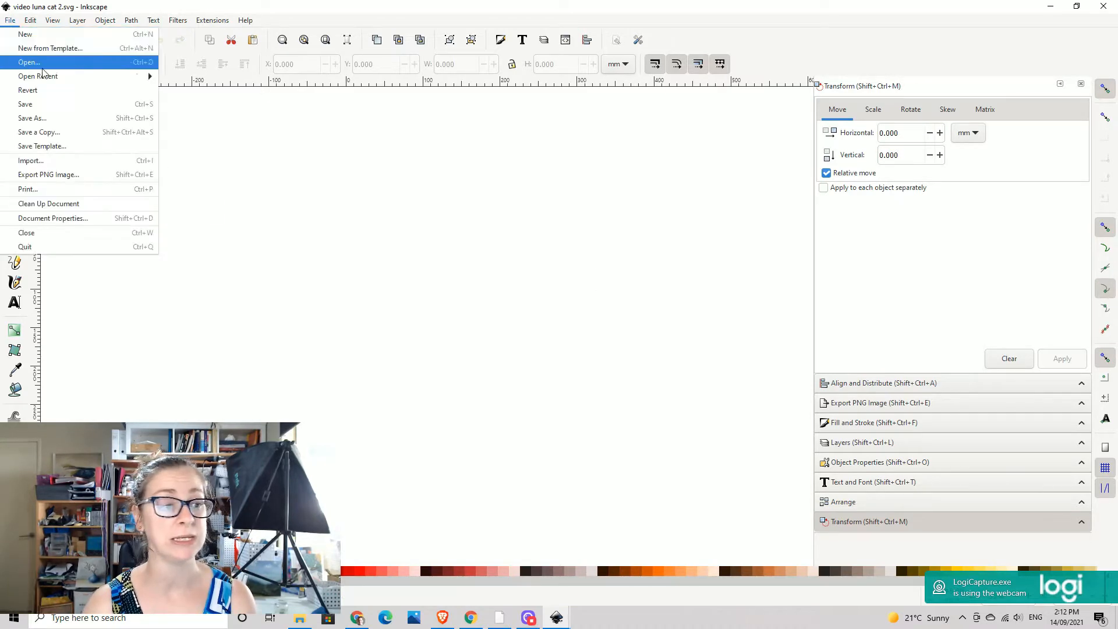
click(64, 166)
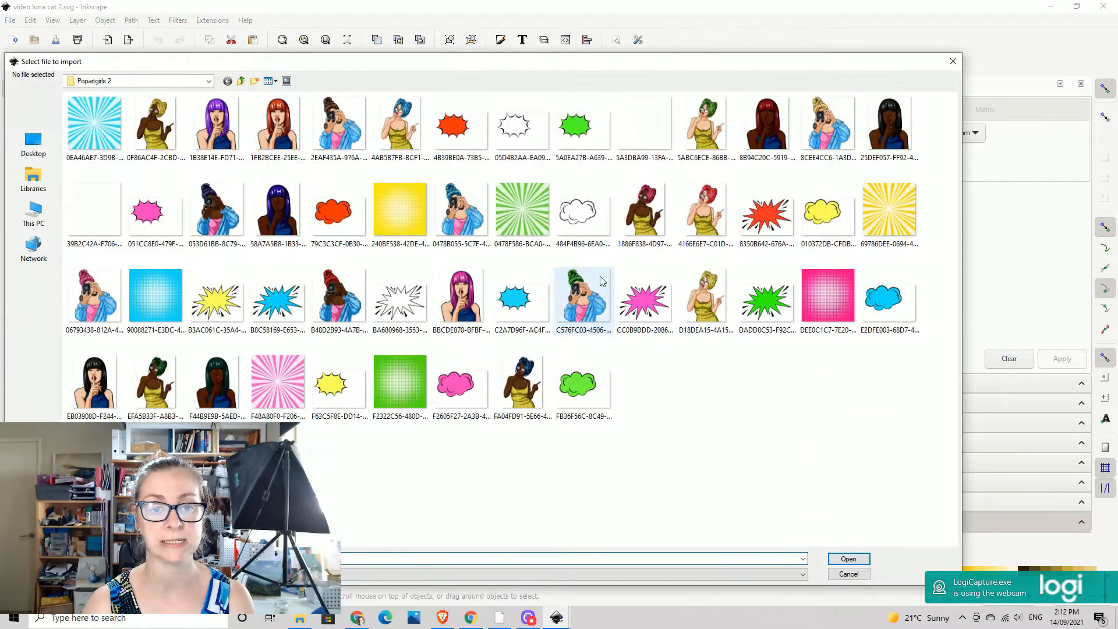
click(241, 81)
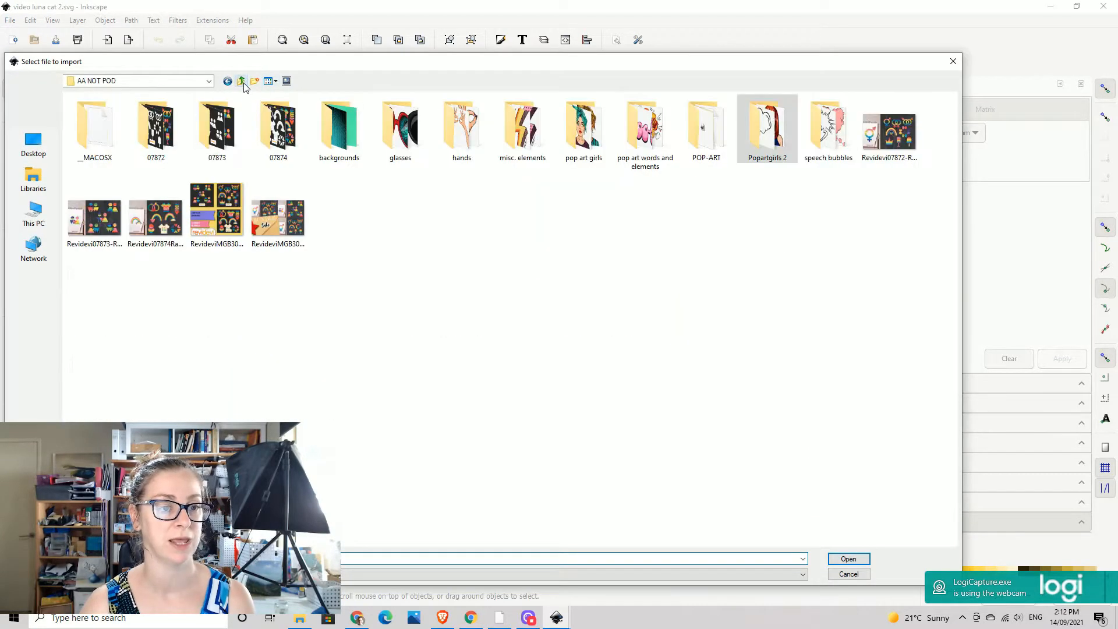
click(242, 82)
click(242, 82)
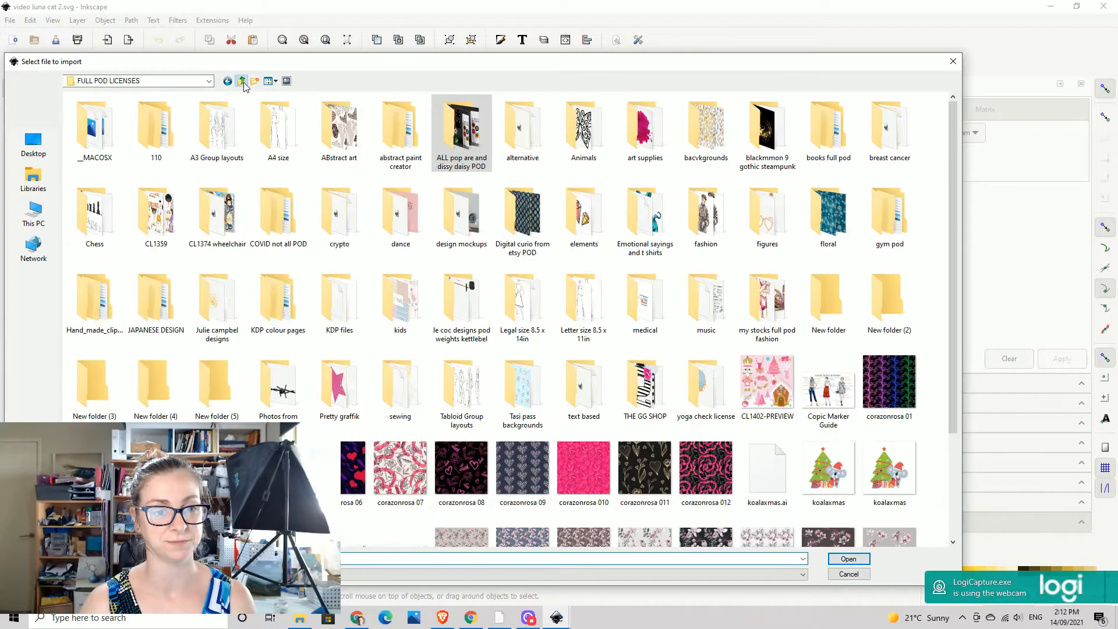
double_click(583, 127)
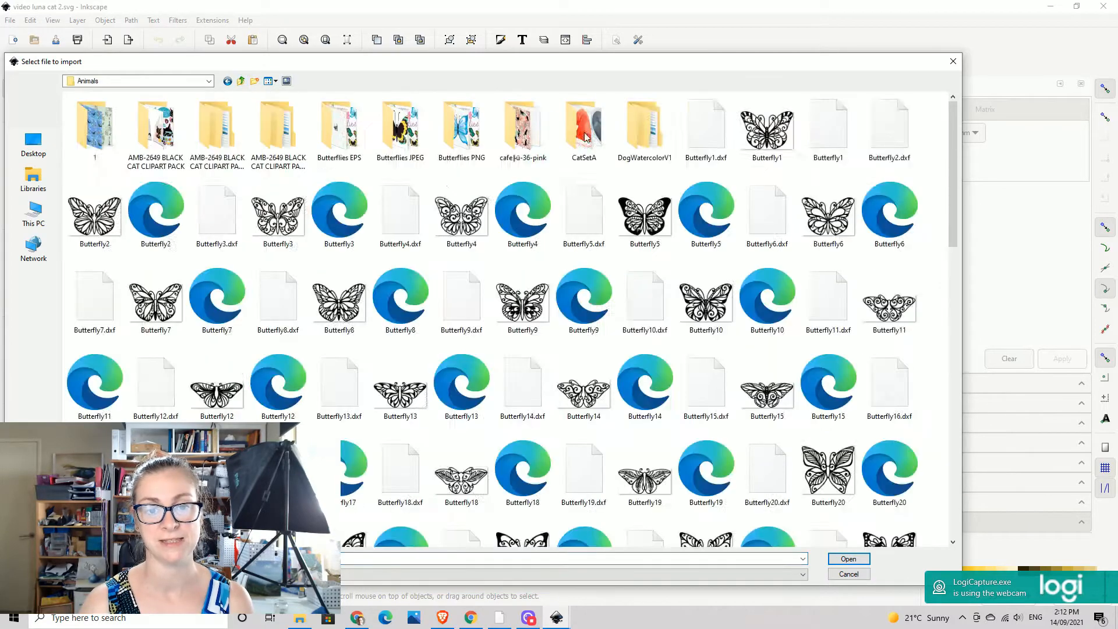
scroll(667, 286, down, 5)
click(645, 211)
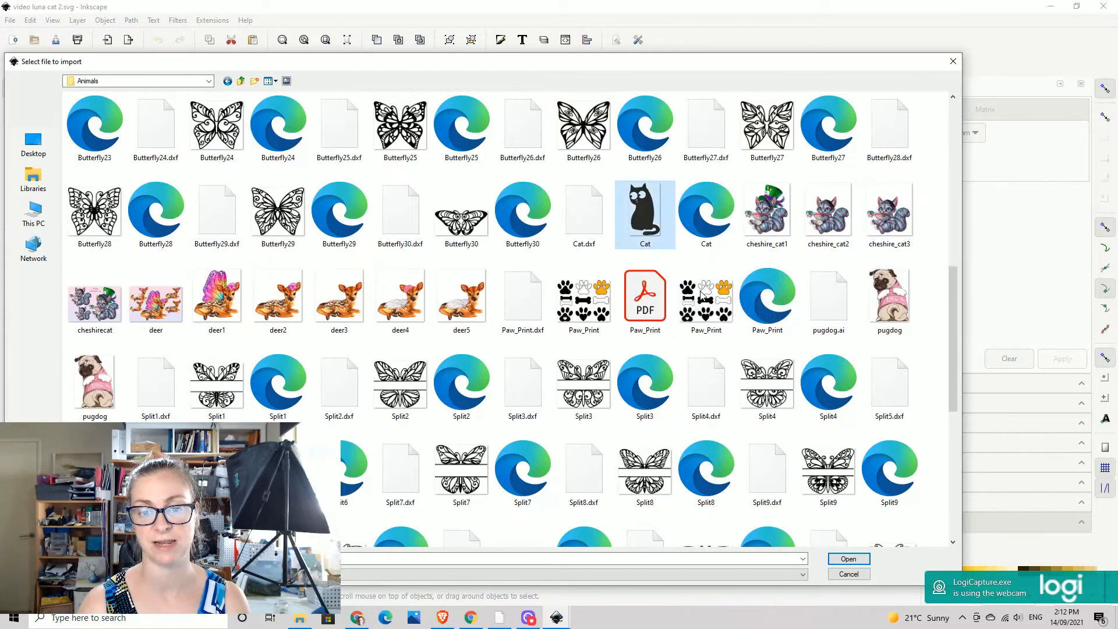
click(849, 558)
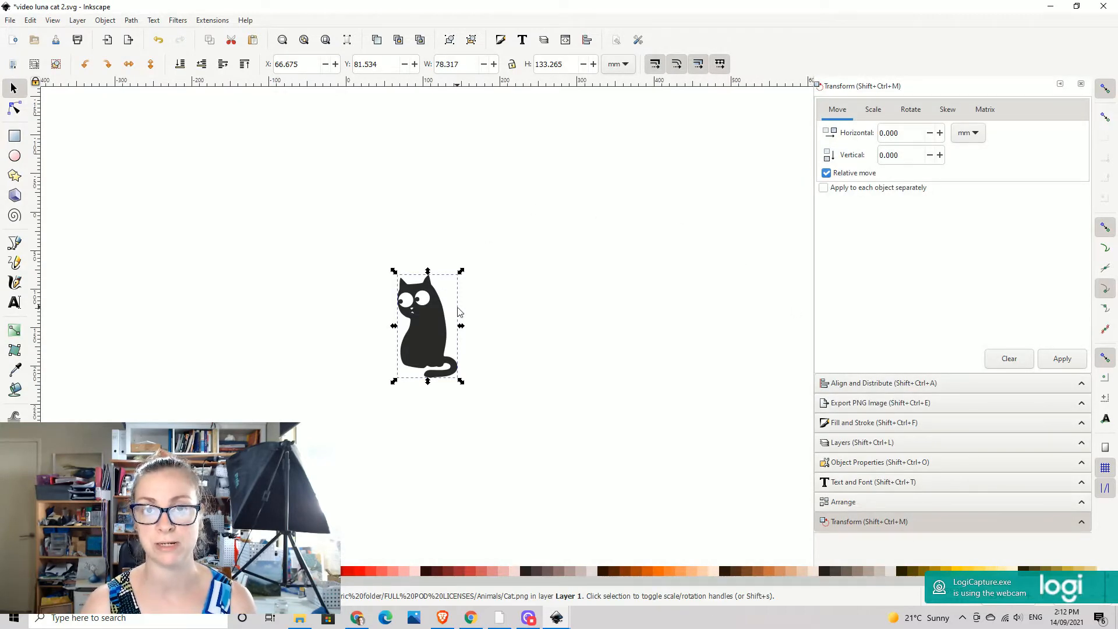
- Move the imported cat image up and to the right, to about X 247 mm, Y -27 mm
drag(423, 337, 564, 247)
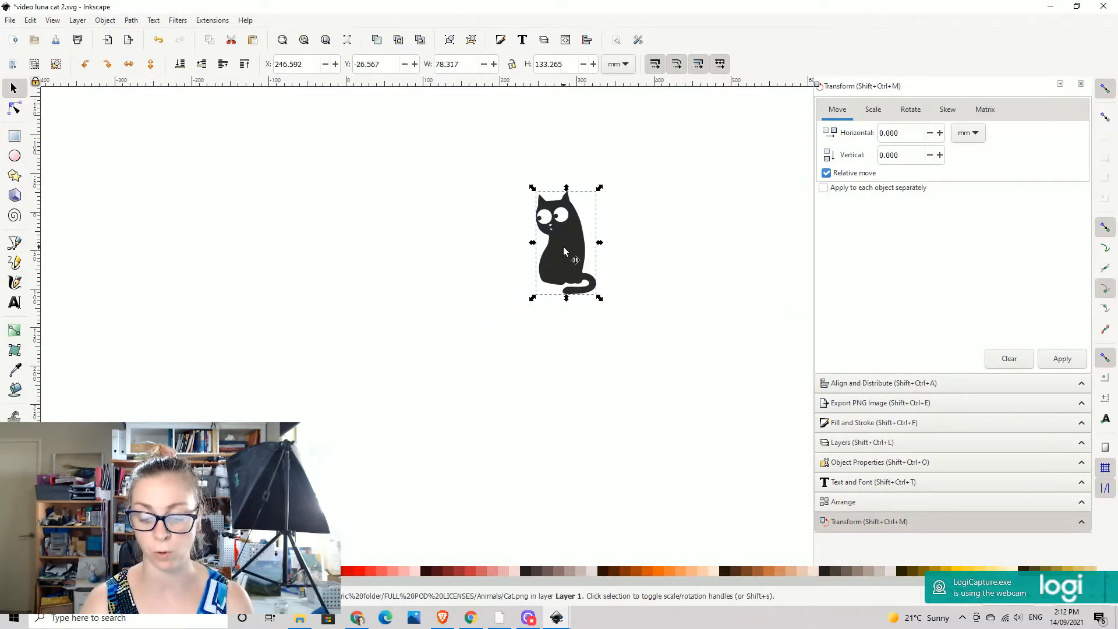
key(plus)
drag(622, 211, 584, 255)
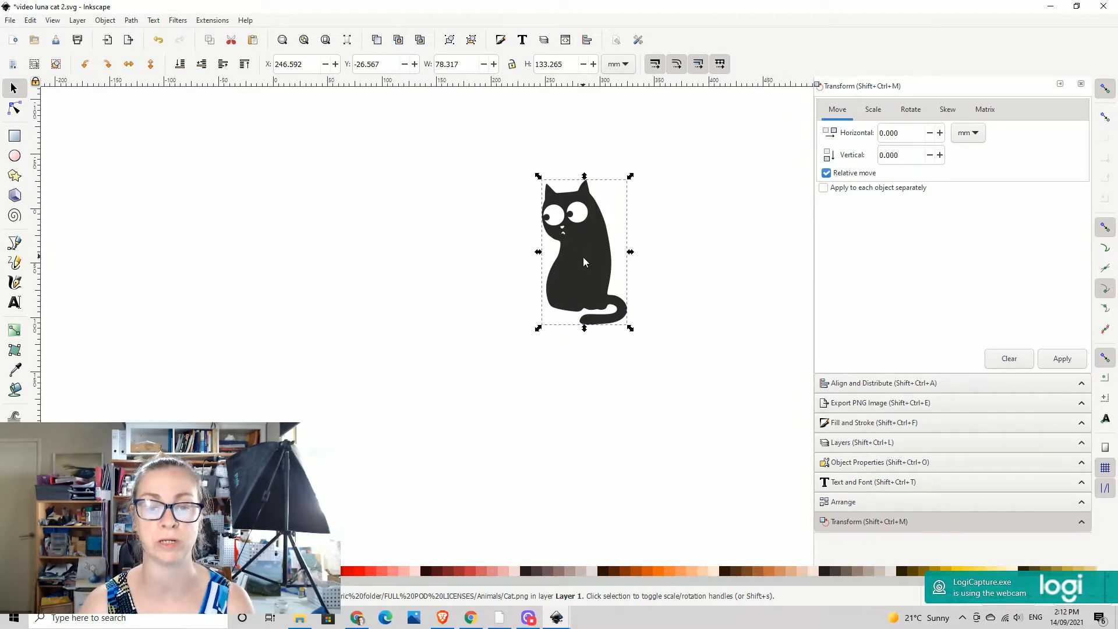
key(plus)
drag(661, 218, 616, 256)
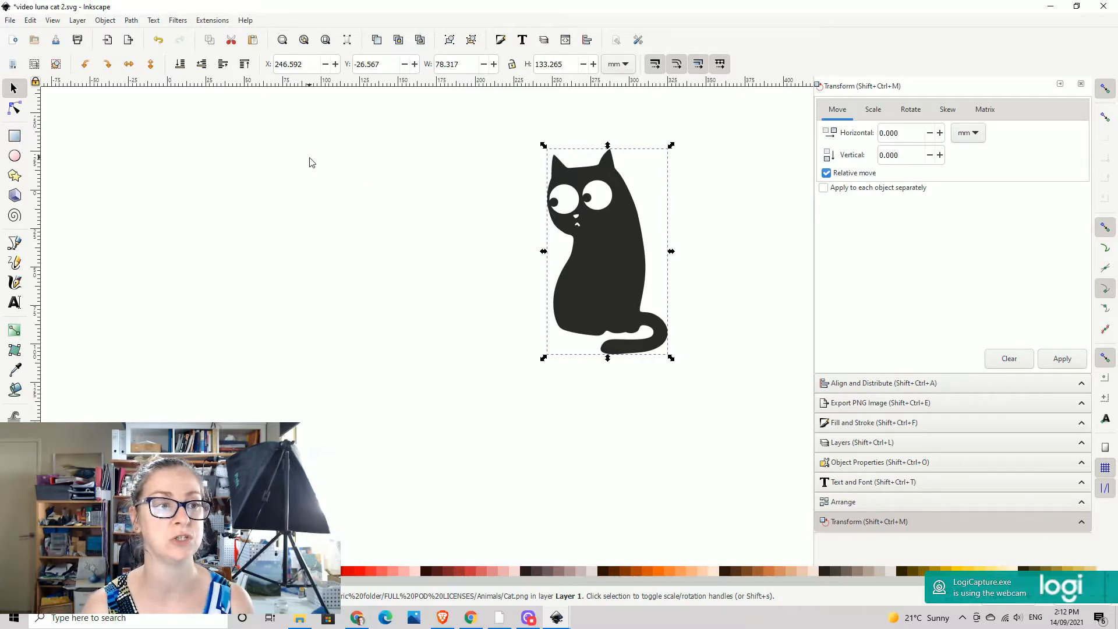
- Trace the cat image into a vector using a single-scan Brightness cutoff with a 0.450 threshold, and close the Trace Bitmap settings
click(131, 21)
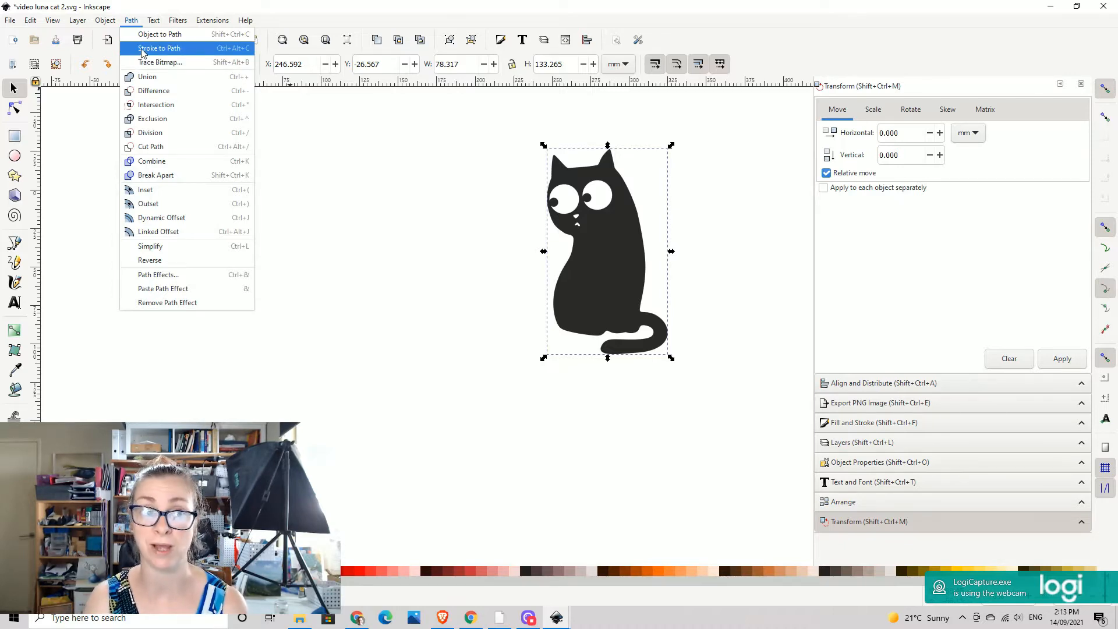
click(155, 63)
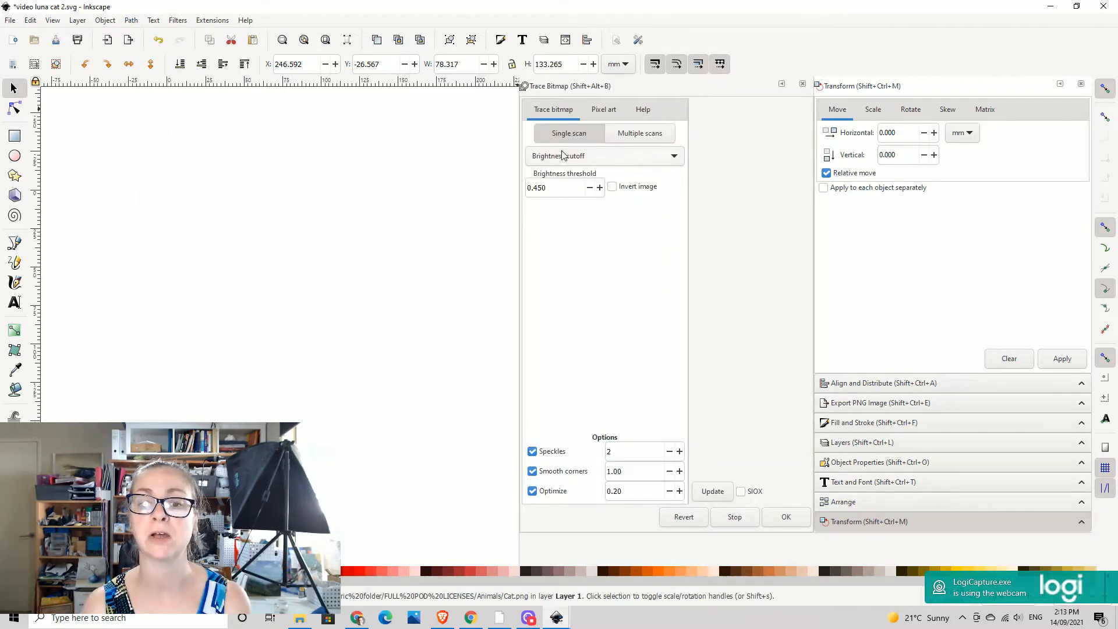
click(607, 157)
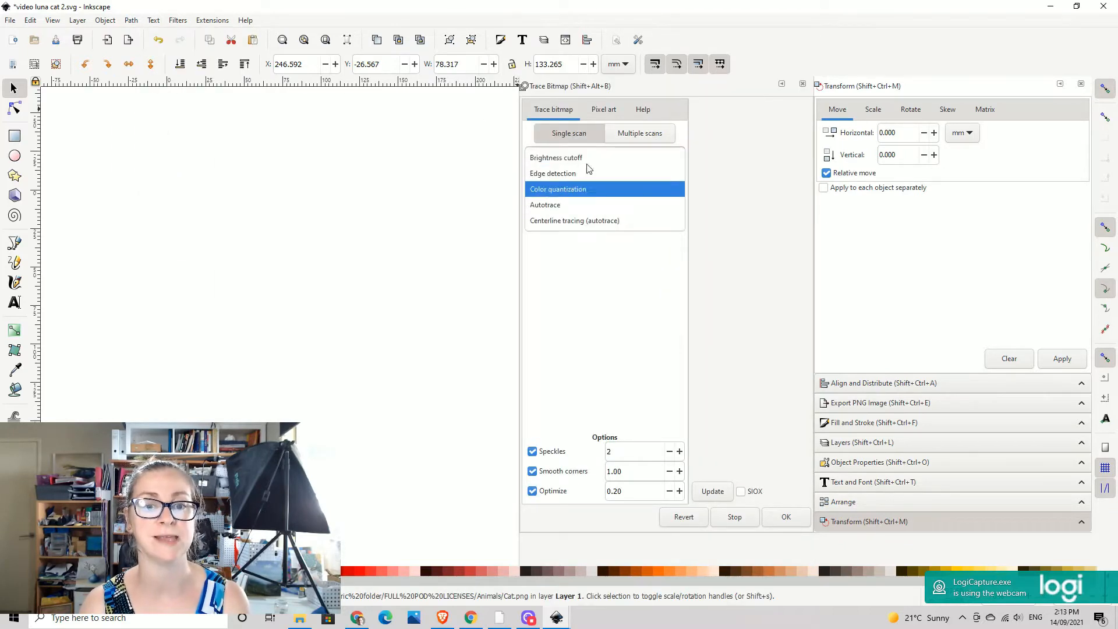
click(561, 160)
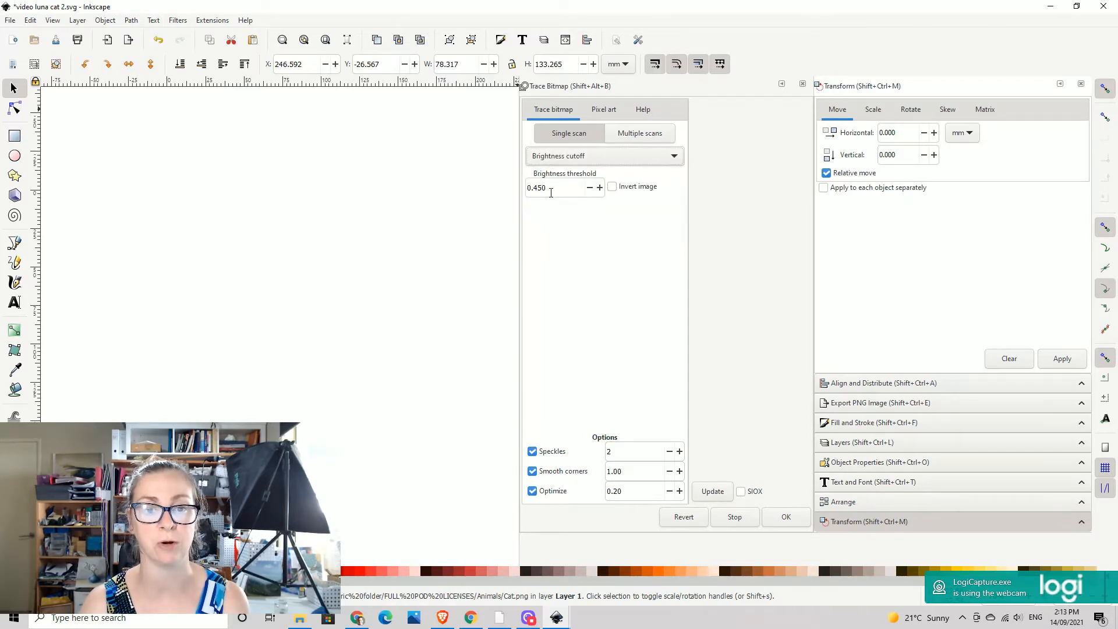
click(721, 492)
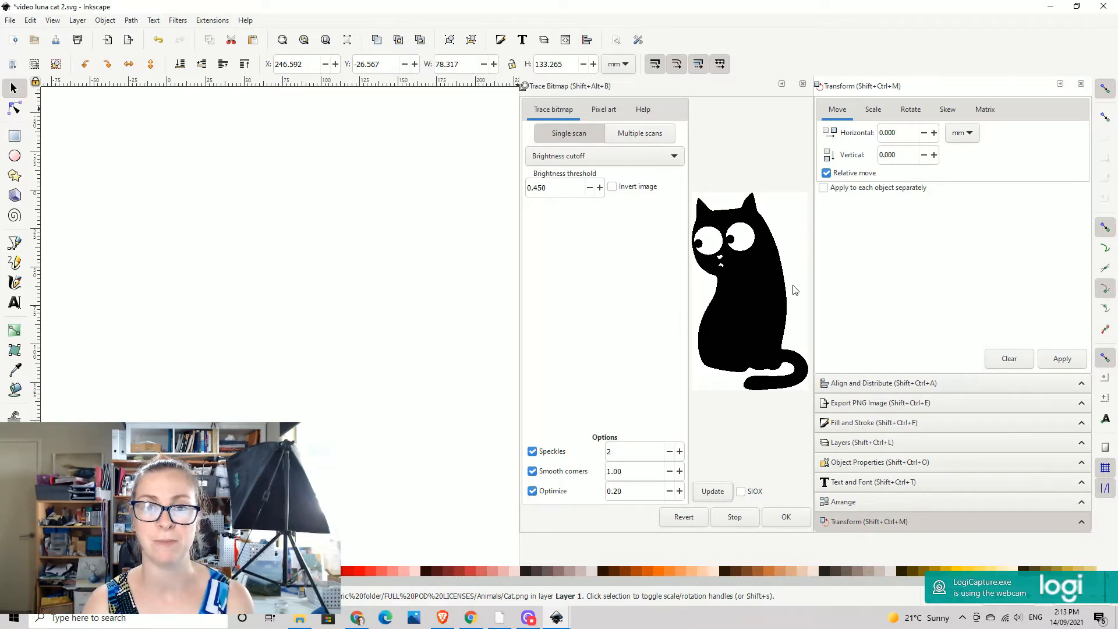
click(786, 523)
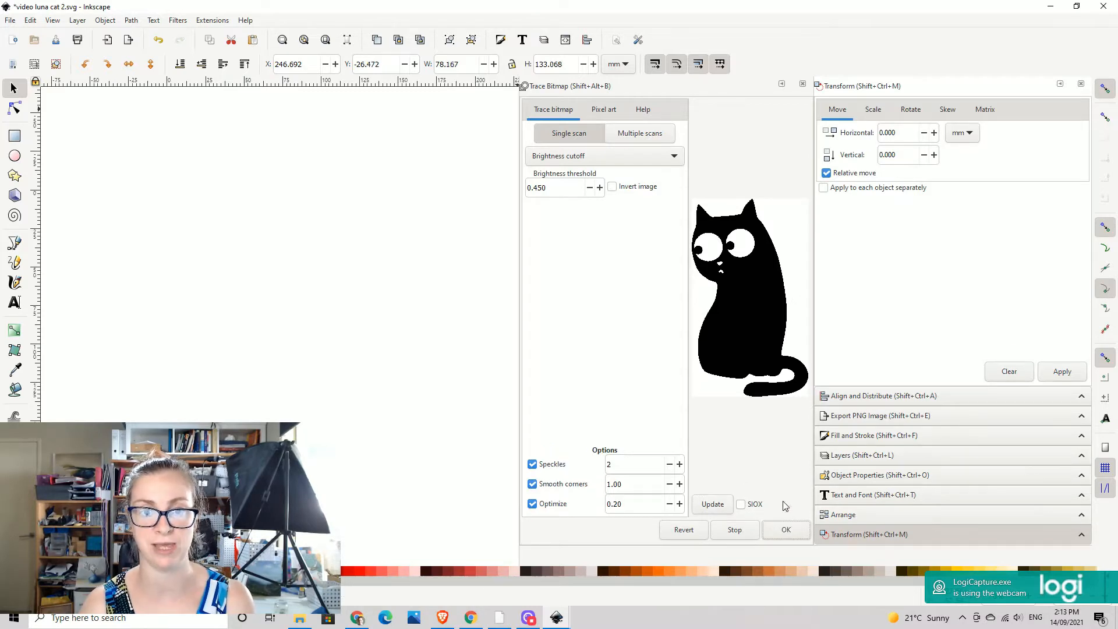
click(803, 86)
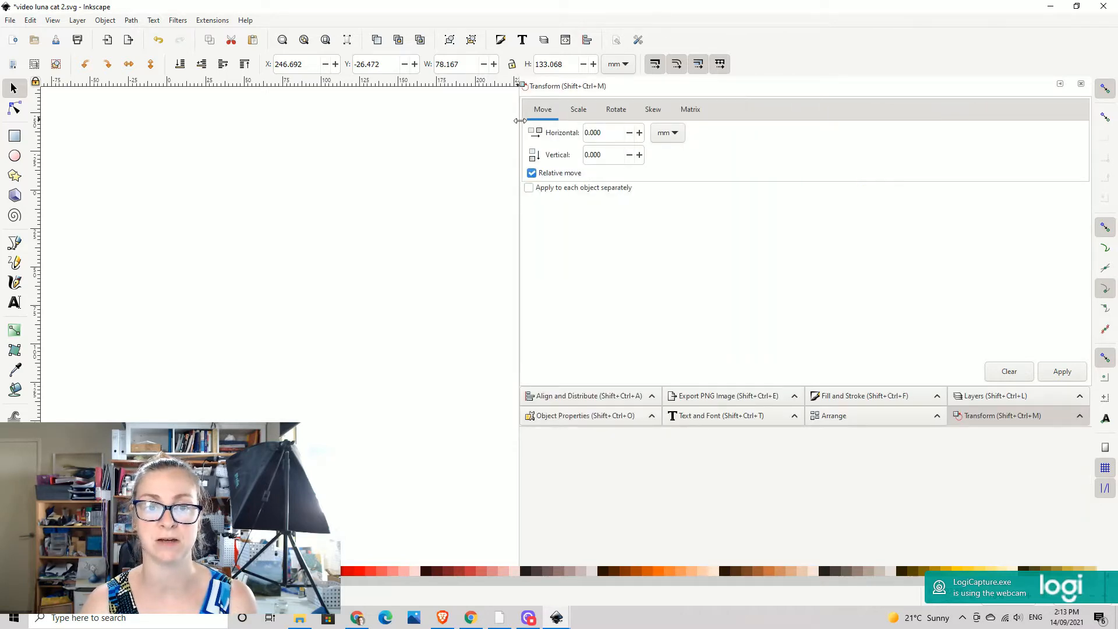
- Move the traced cat clear of the original image, to about X 114 mm, Y -32 mm, and delete the original image
drag(520, 121, 909, 144)
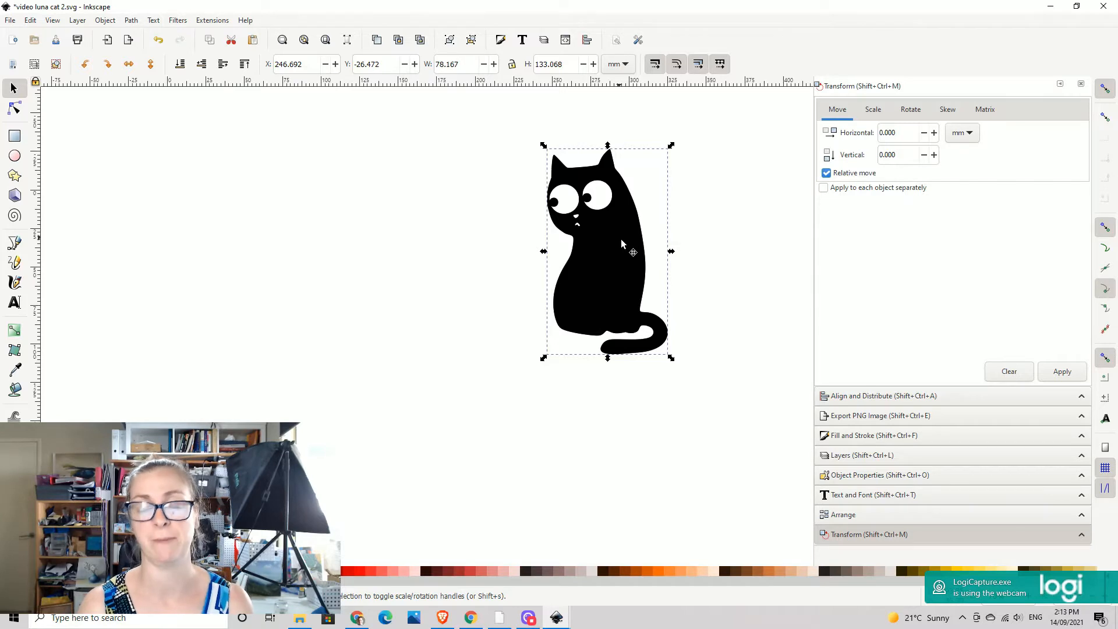
drag(612, 258, 402, 247)
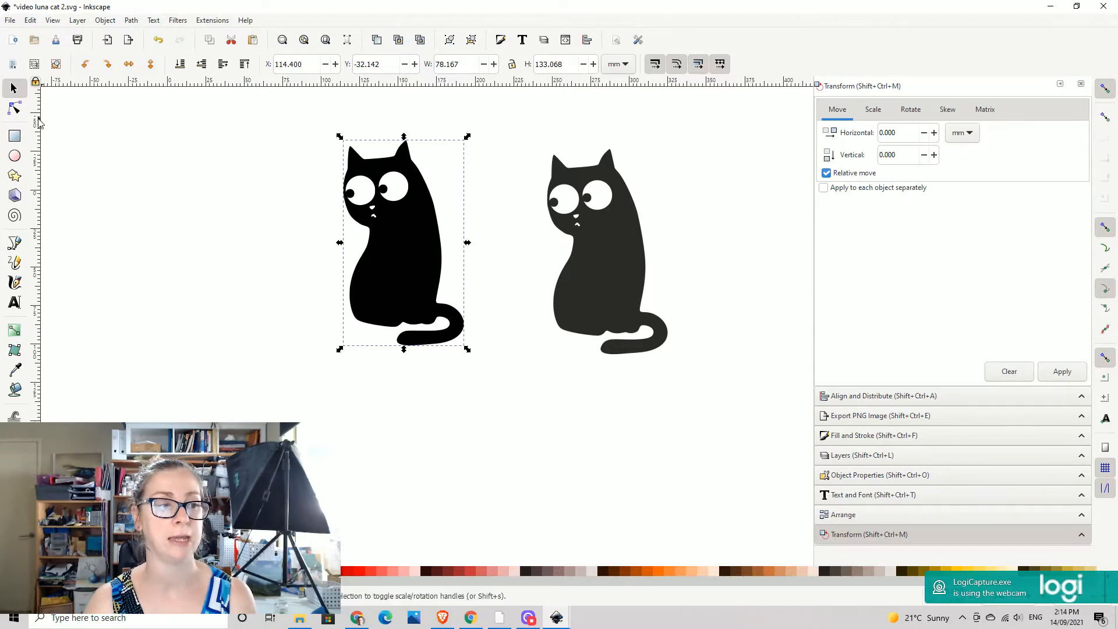
click(14, 108)
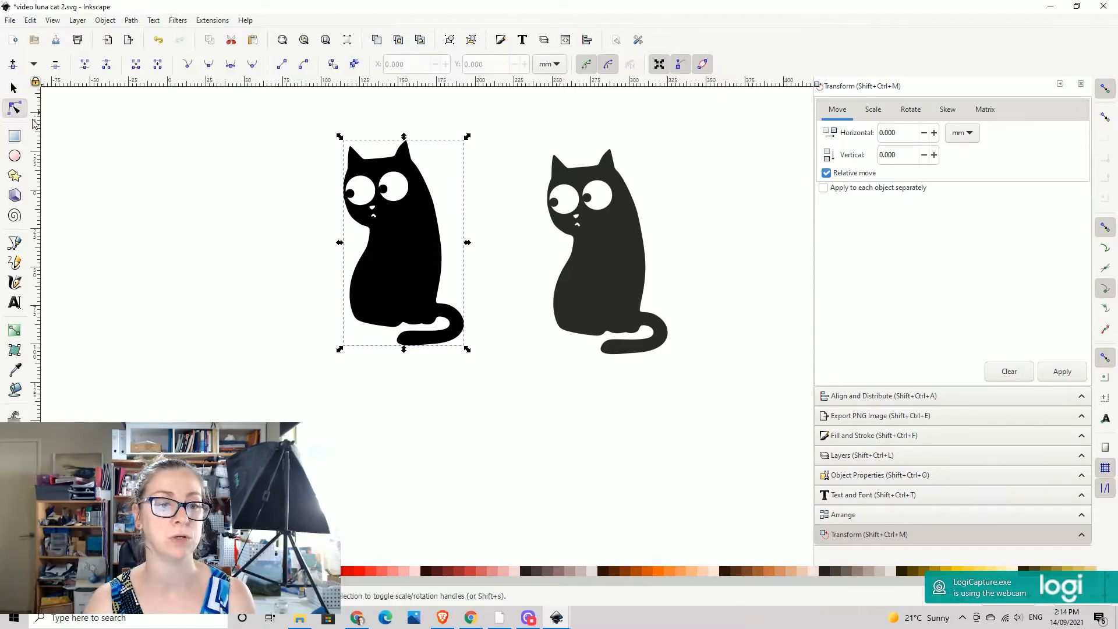
click(610, 258)
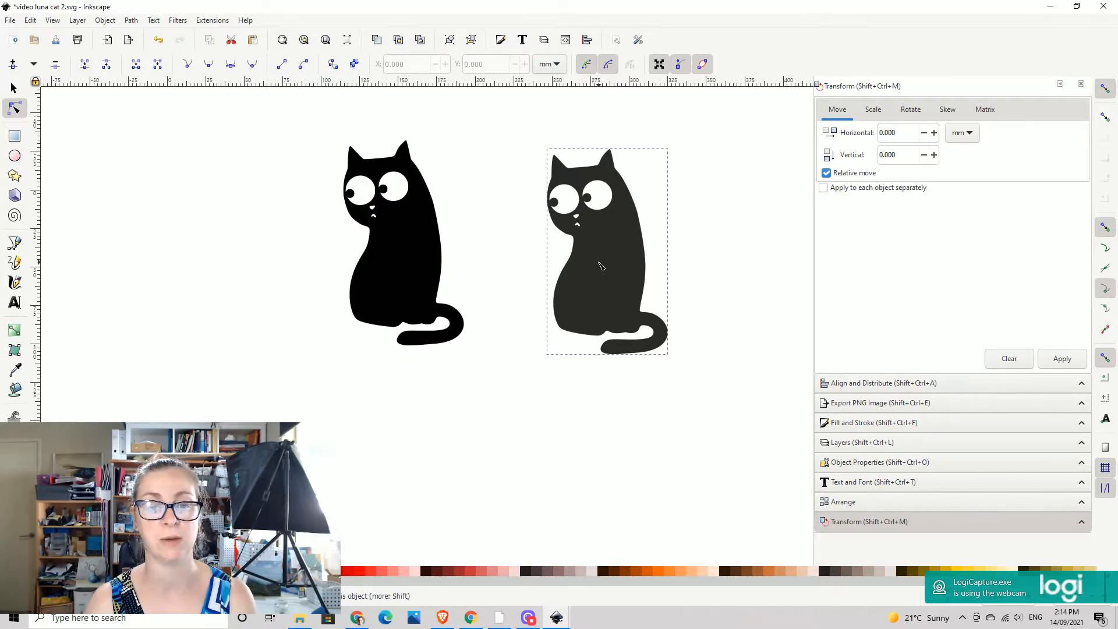
click(14, 87)
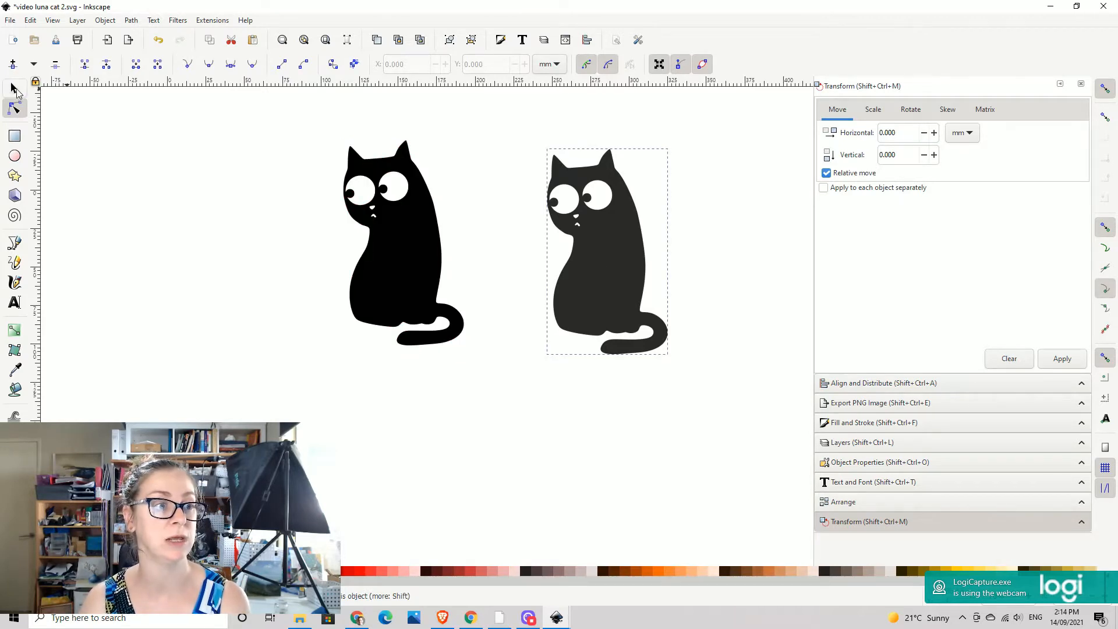
key(Delete)
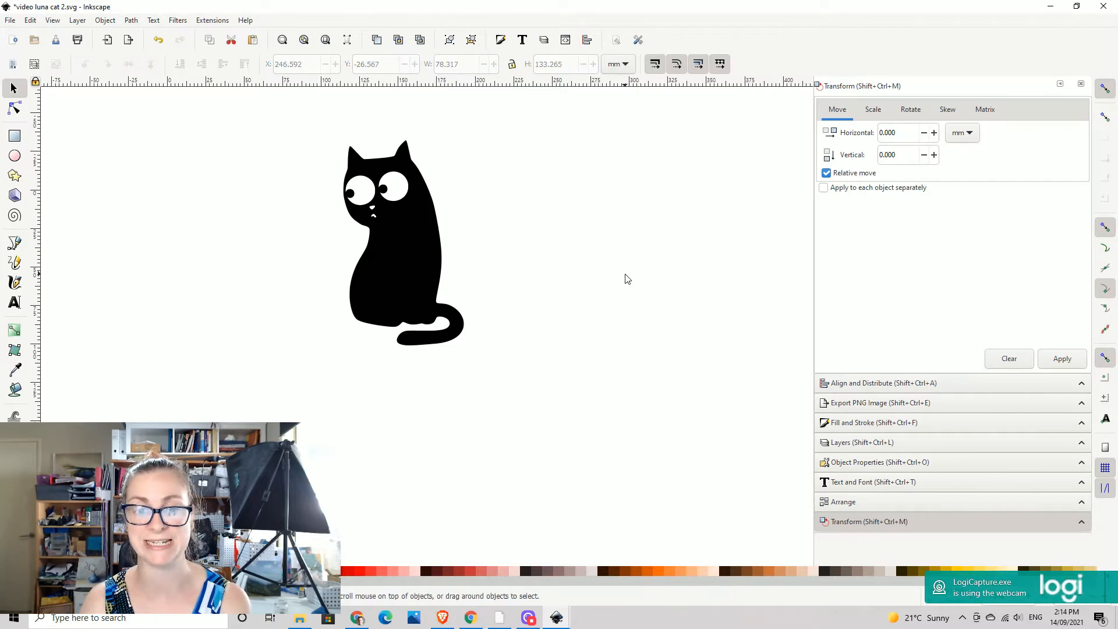
- Save the cat document under its existing file name
drag(546, 245, 703, 278)
click(11, 20)
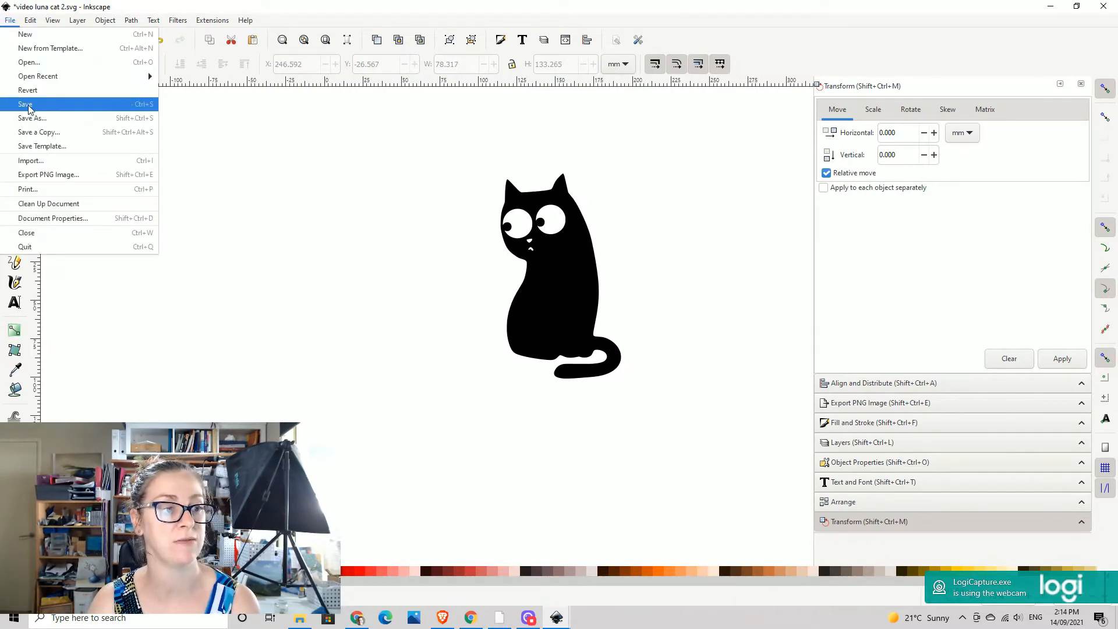
click(29, 104)
- Add the text "LUNA" in the empty area beside the traced cat
drag(690, 193, 658, 188)
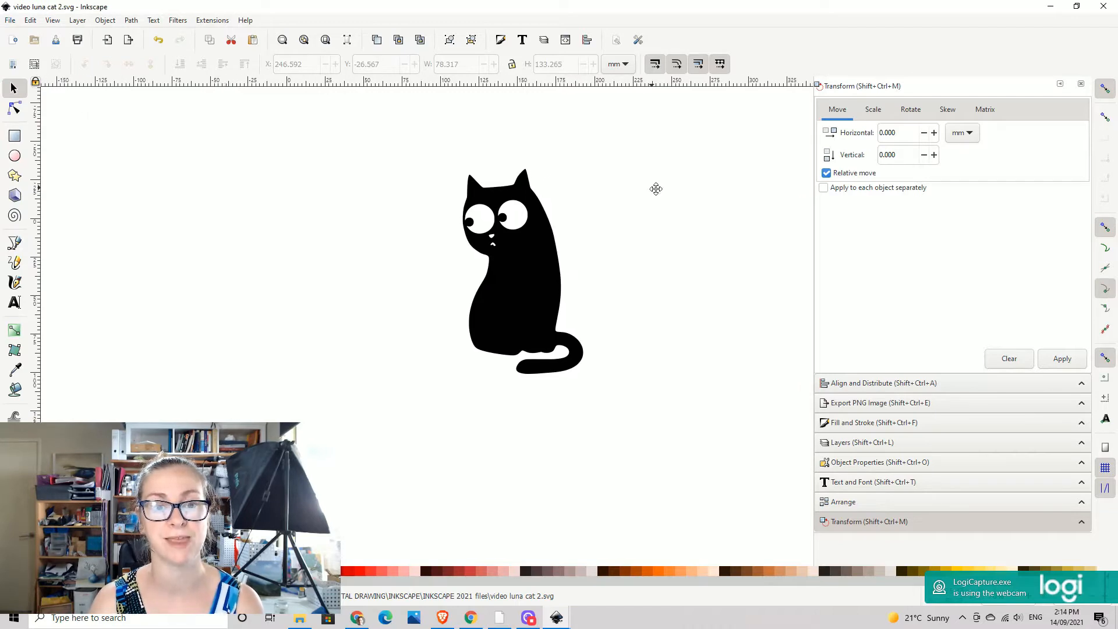
drag(349, 256, 477, 222)
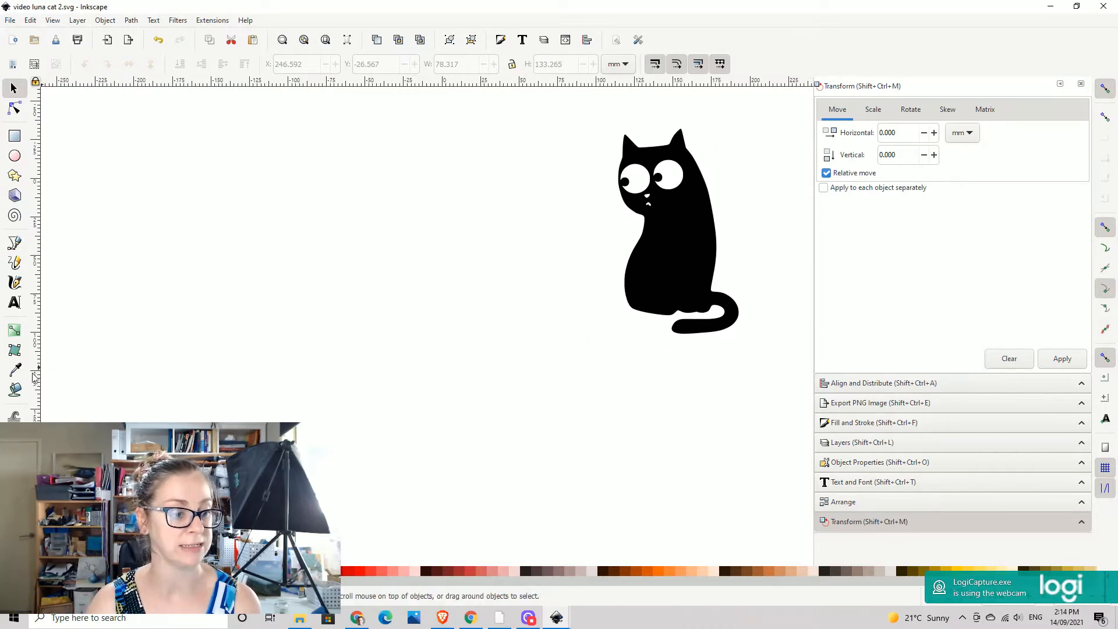
click(15, 303)
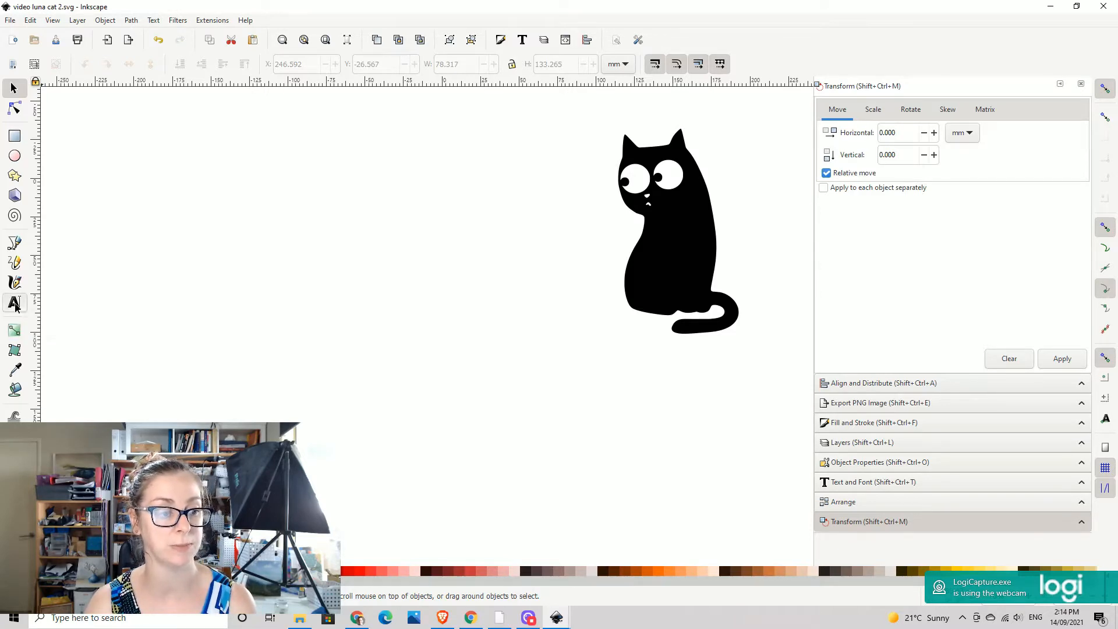
click(439, 258)
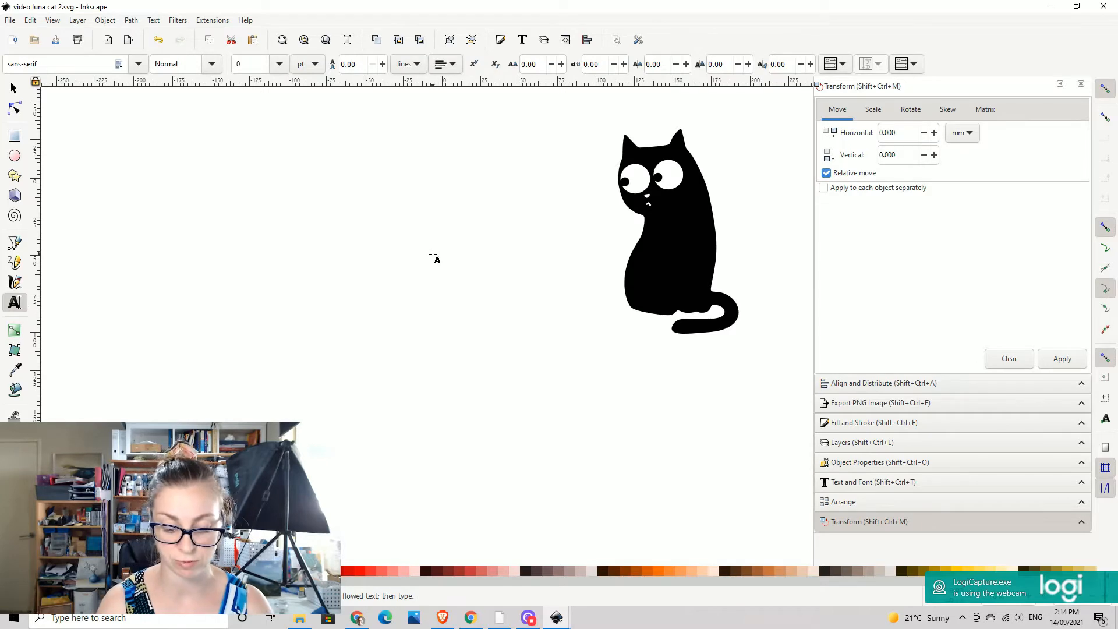
text(LUNA)
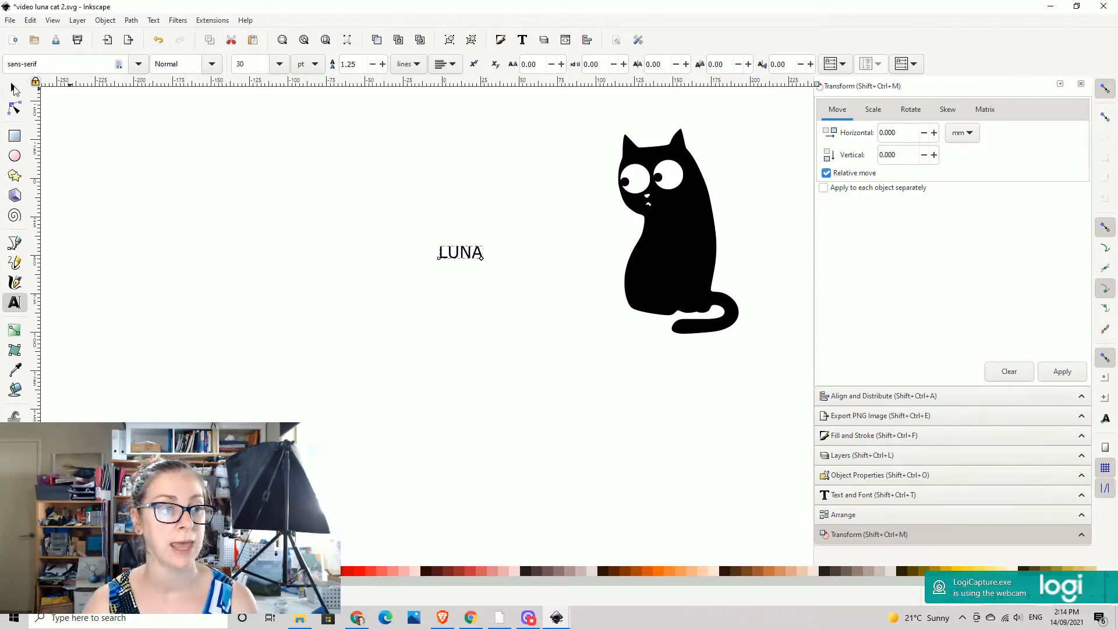
click(15, 90)
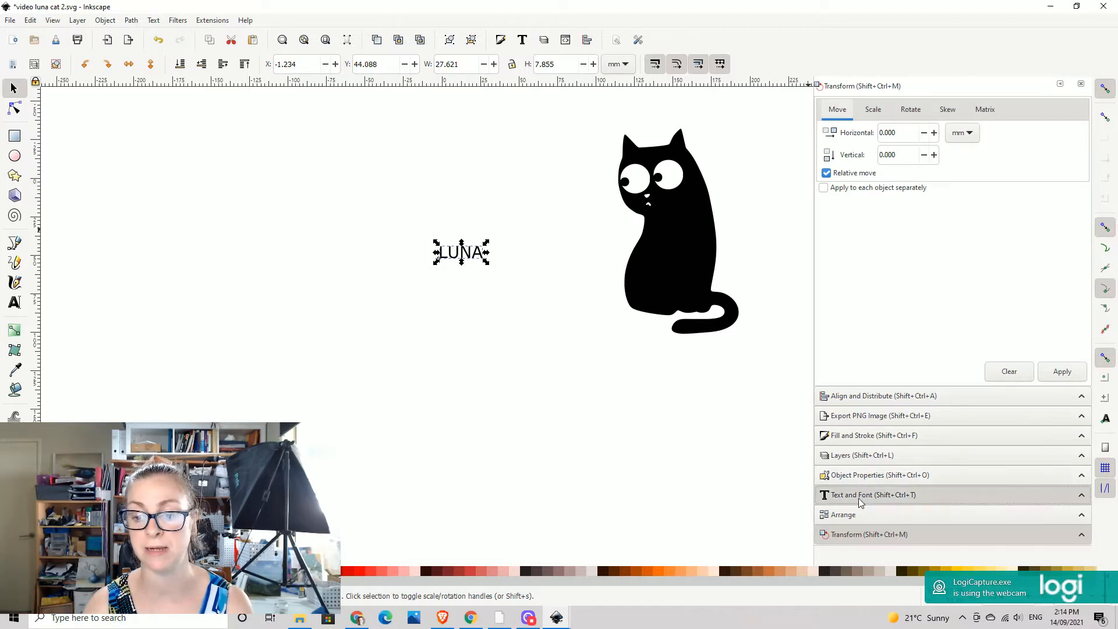
- Change the font of the LUNA text to Angler
click(860, 495)
click(154, 21)
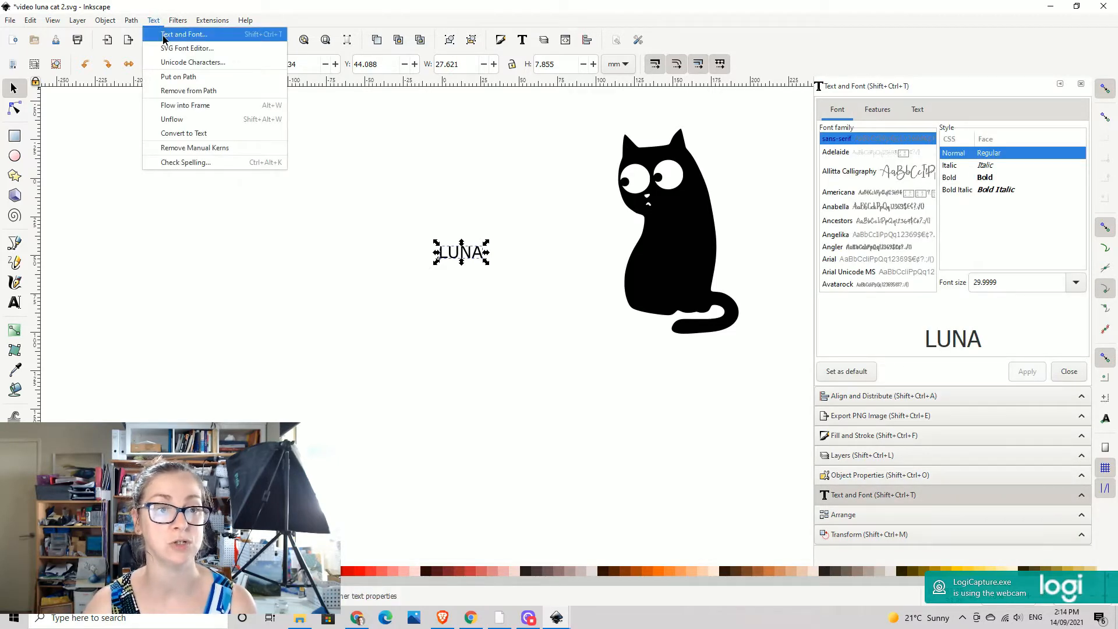
click(164, 35)
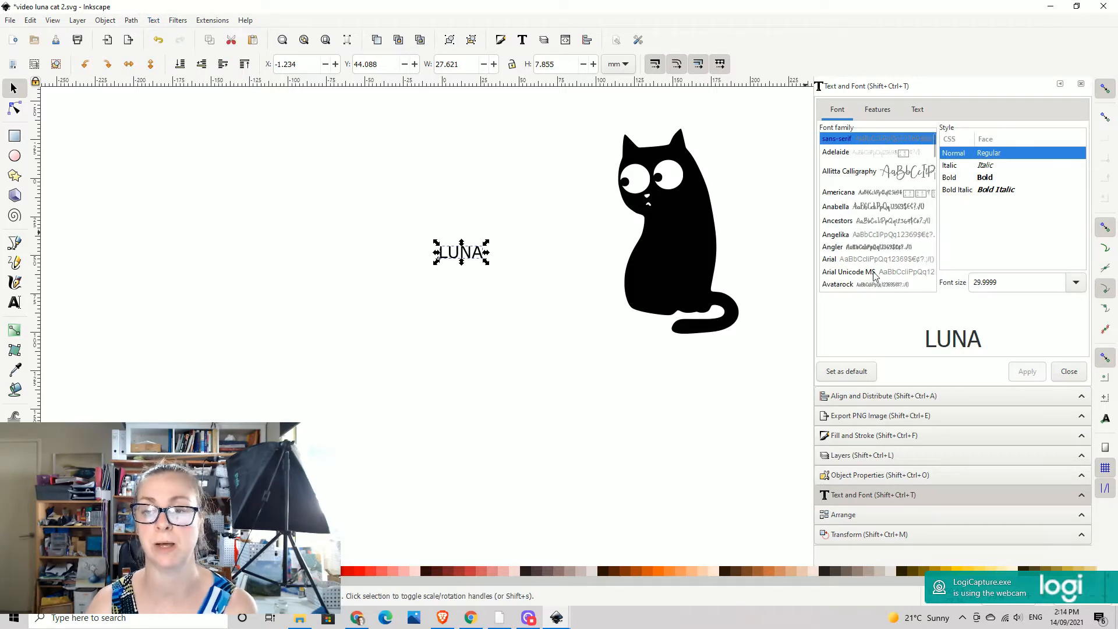
click(843, 250)
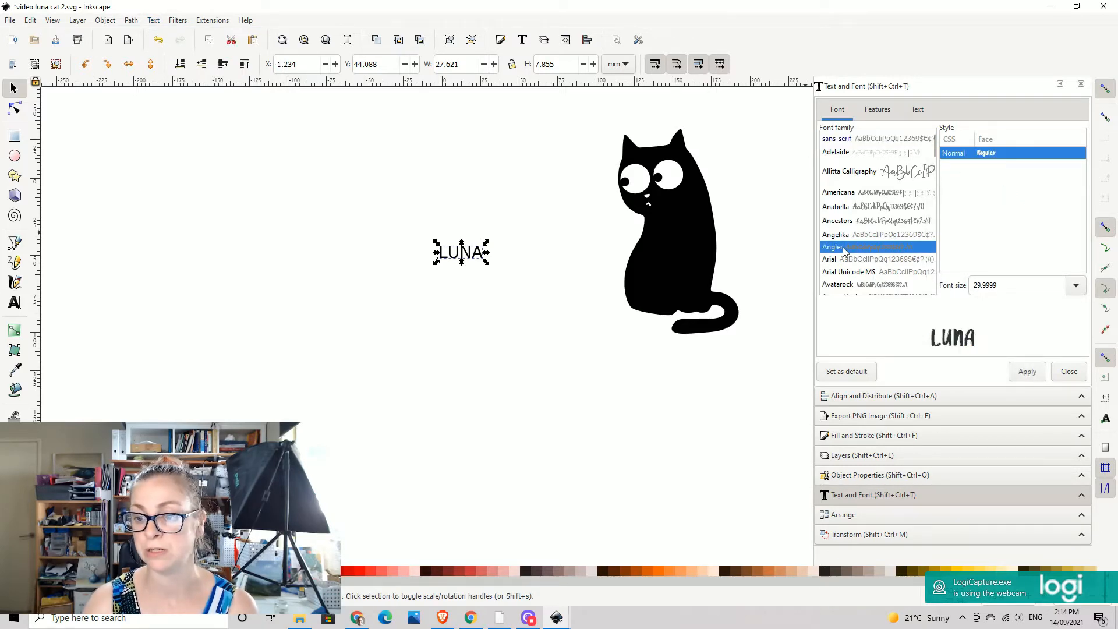
click(1028, 372)
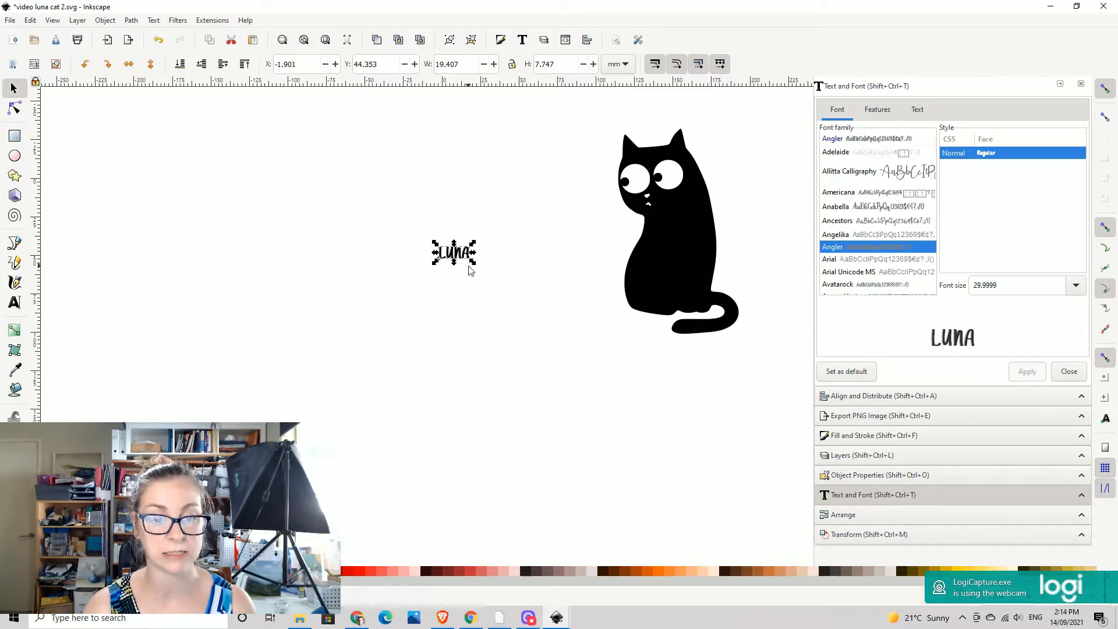
- Enlarge the LUNA text to about 37 mm wide and fill it with a bright pinkish red
drag(469, 267, 501, 279)
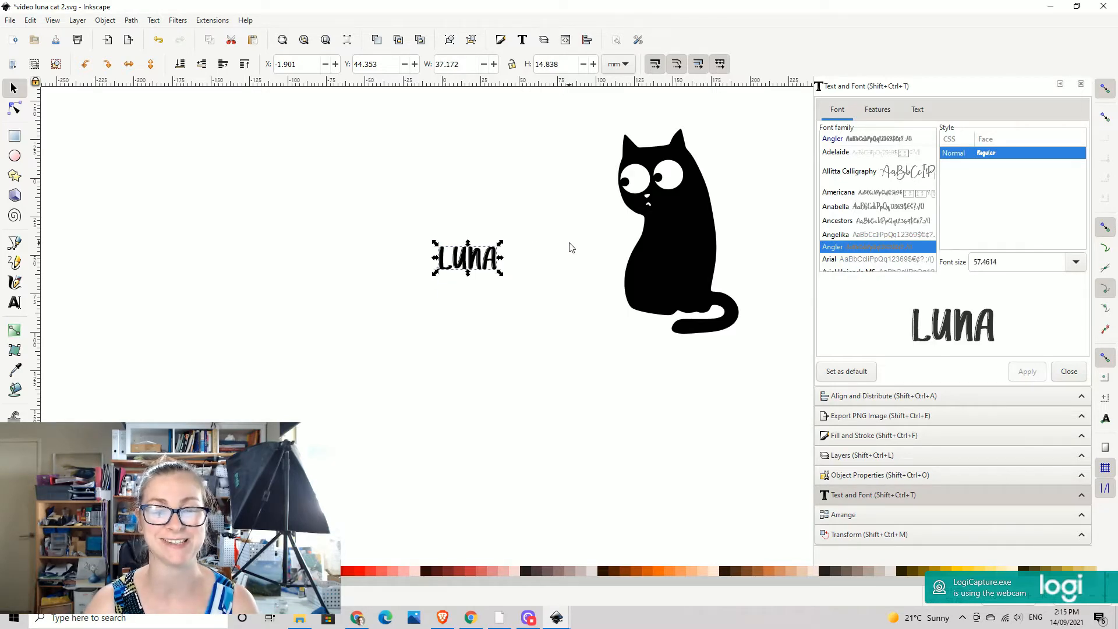
scroll(874, 572, down, 3)
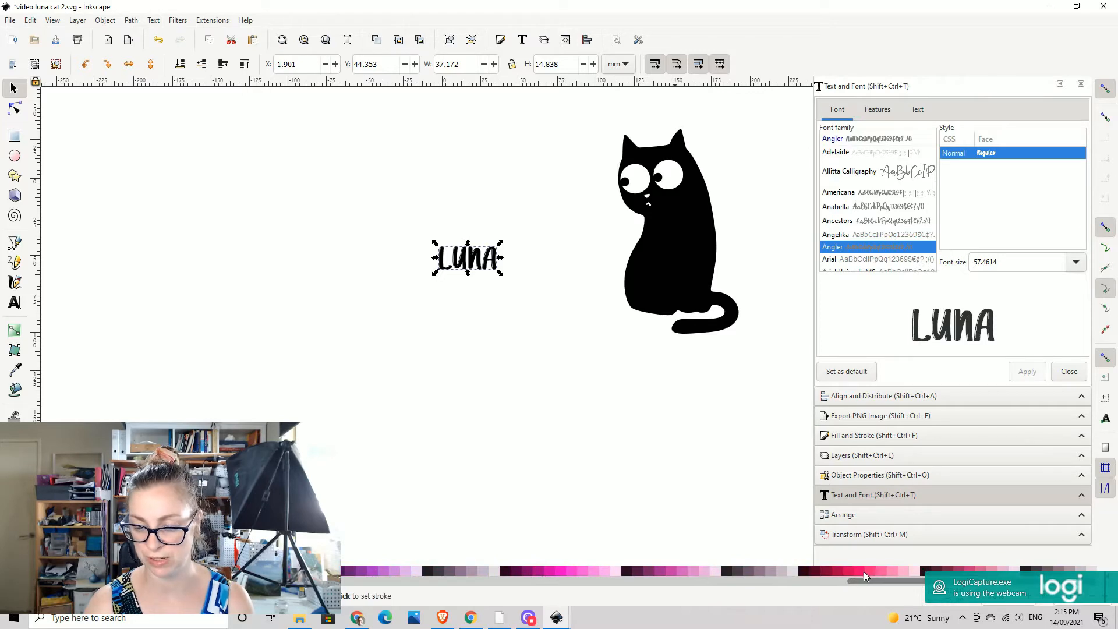
click(861, 571)
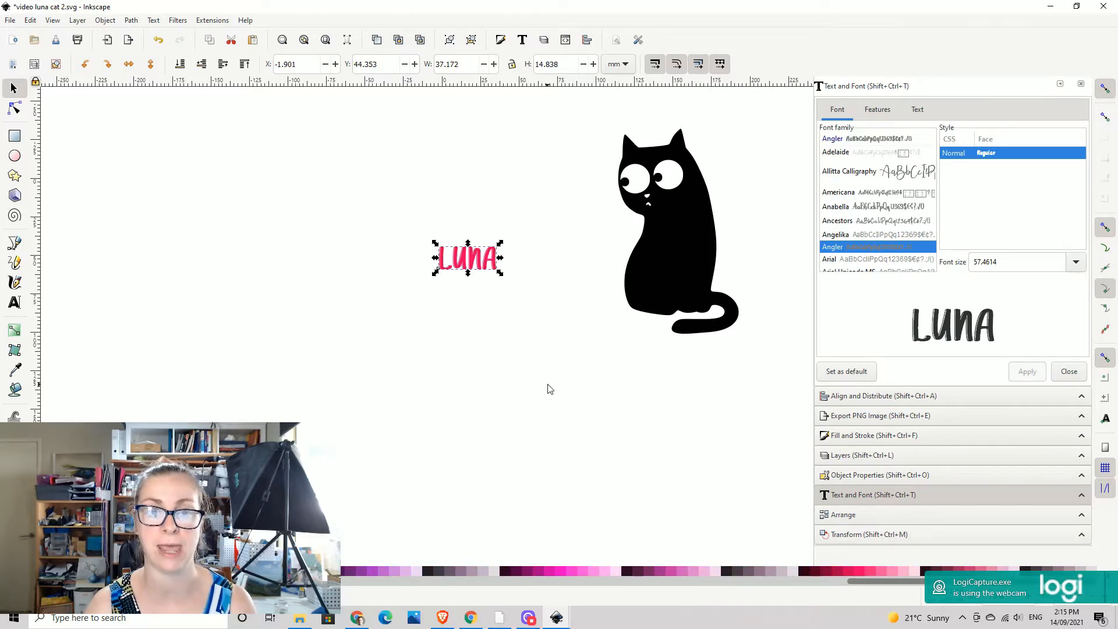
- Duplicate the LUNA text and place the copy over the cat's tail, at about X 151 mm, Y 88 mm
drag(676, 366, 527, 360)
drag(319, 263, 382, 362)
key(ctrl+d)
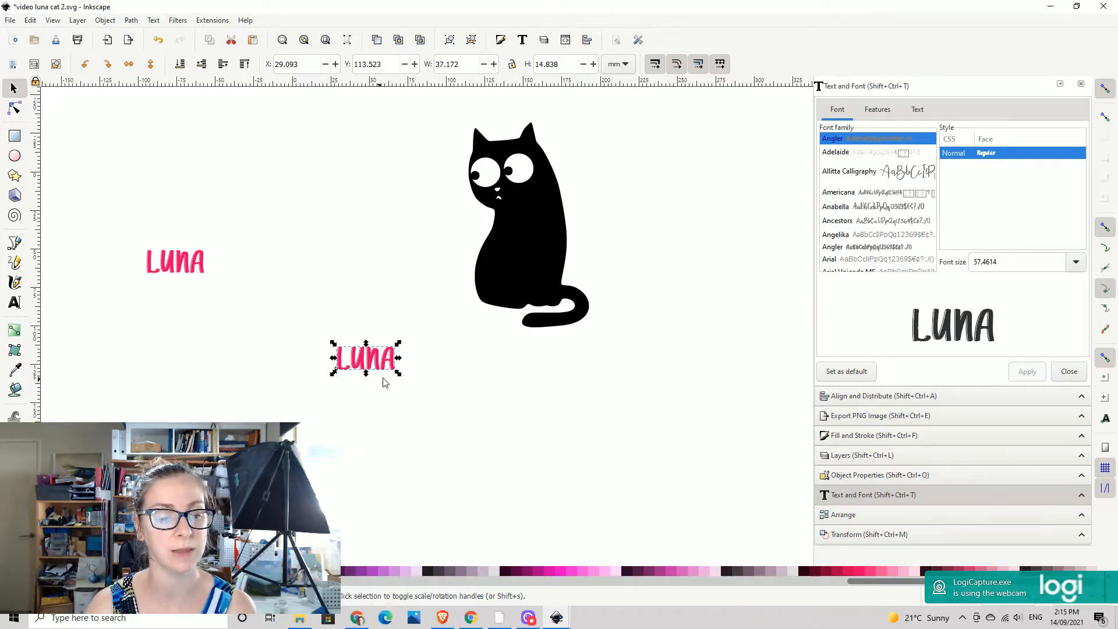
drag(383, 359, 569, 321)
- Shrink the LUNA copy to about 27 mm wide and shift it onto the straight part of the tail
key(plus)
key(plus)
key(plus)
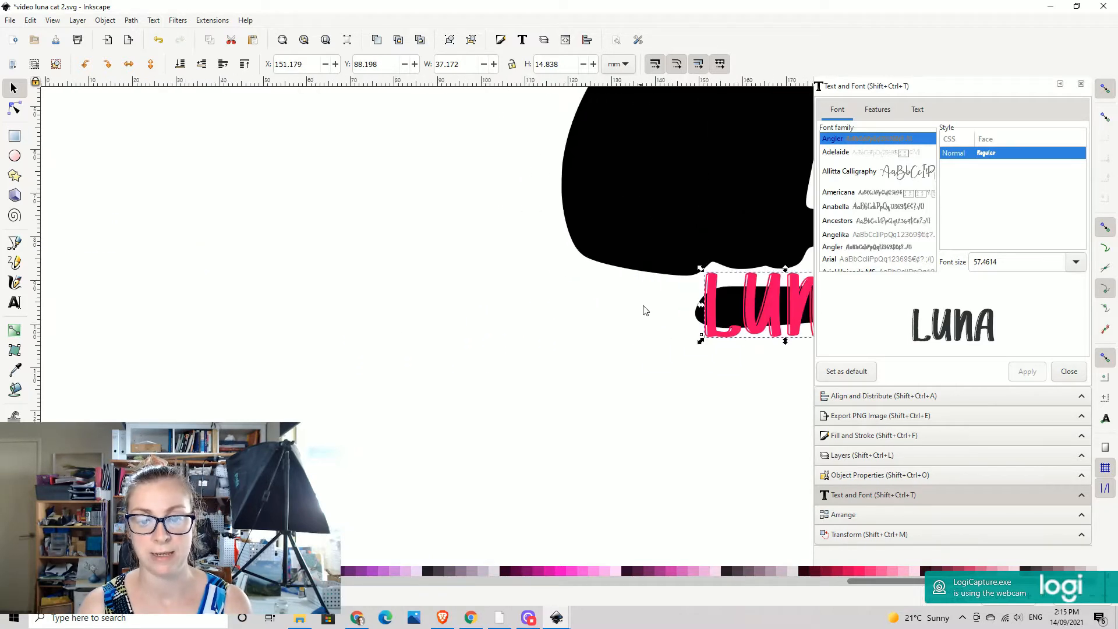
drag(665, 225, 513, 222)
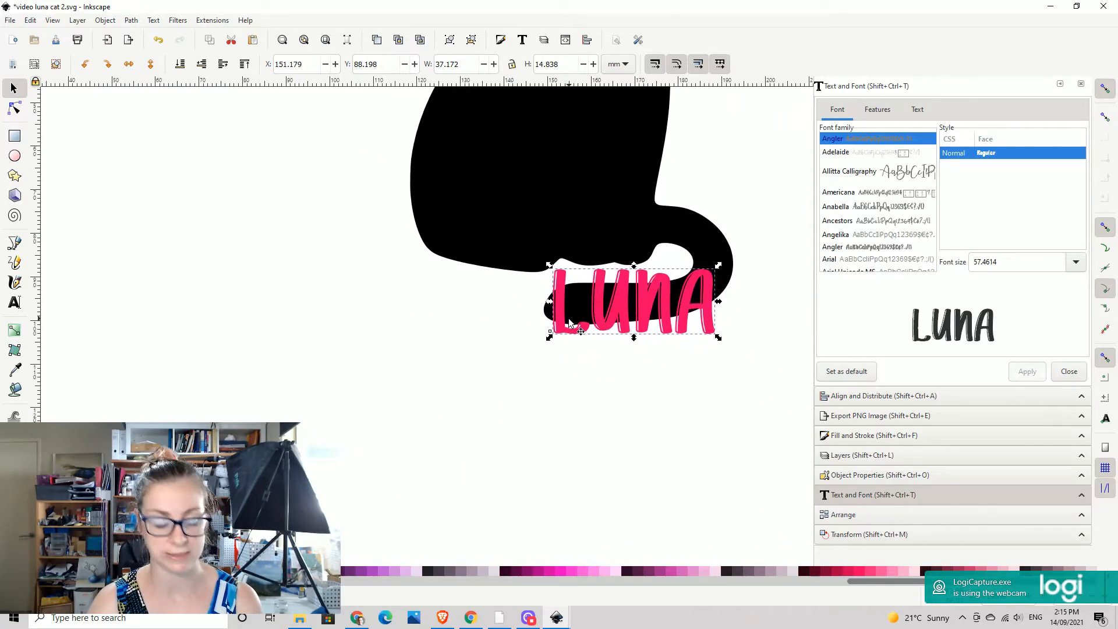
drag(718, 338, 689, 319)
drag(626, 289, 642, 300)
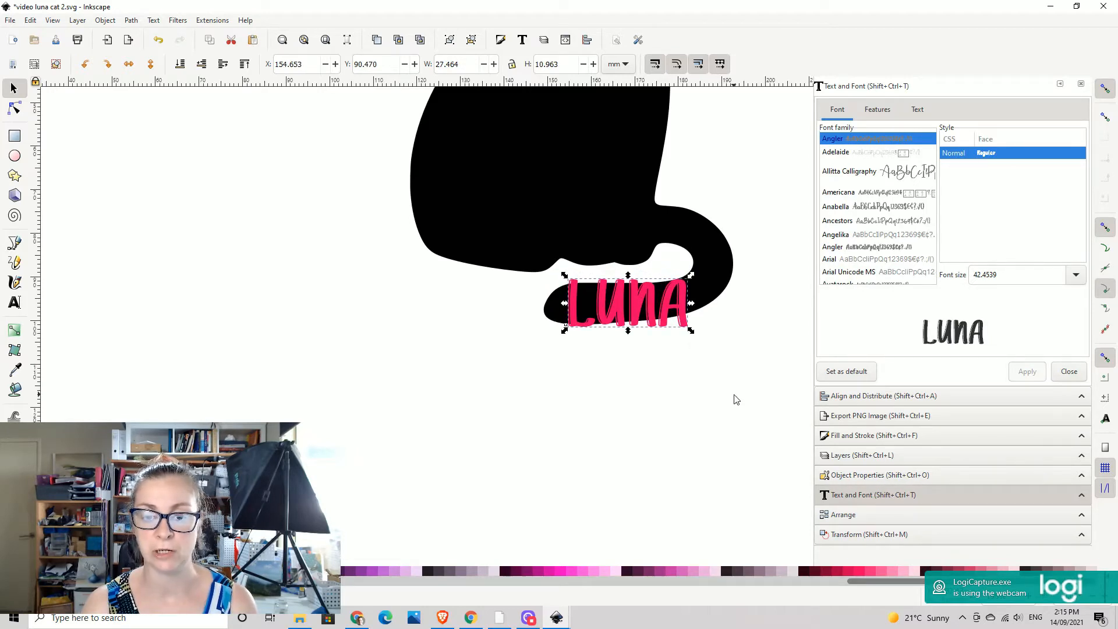
- Rotate the LUNA copy counterclockwise so it slopes upward along the tail
click(639, 303)
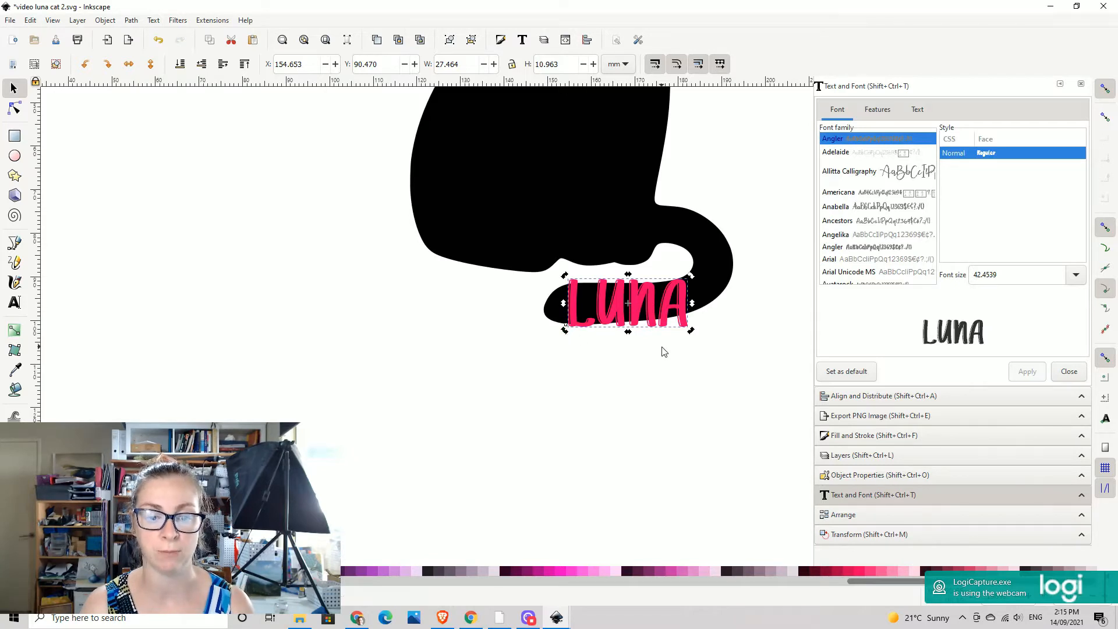
click(637, 295)
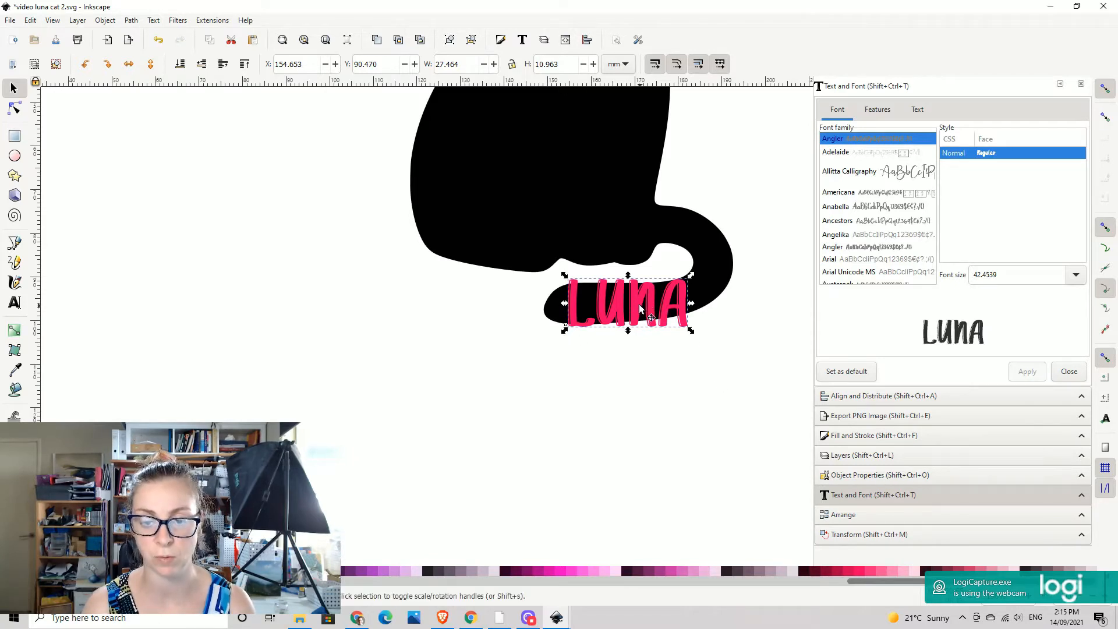
click(635, 301)
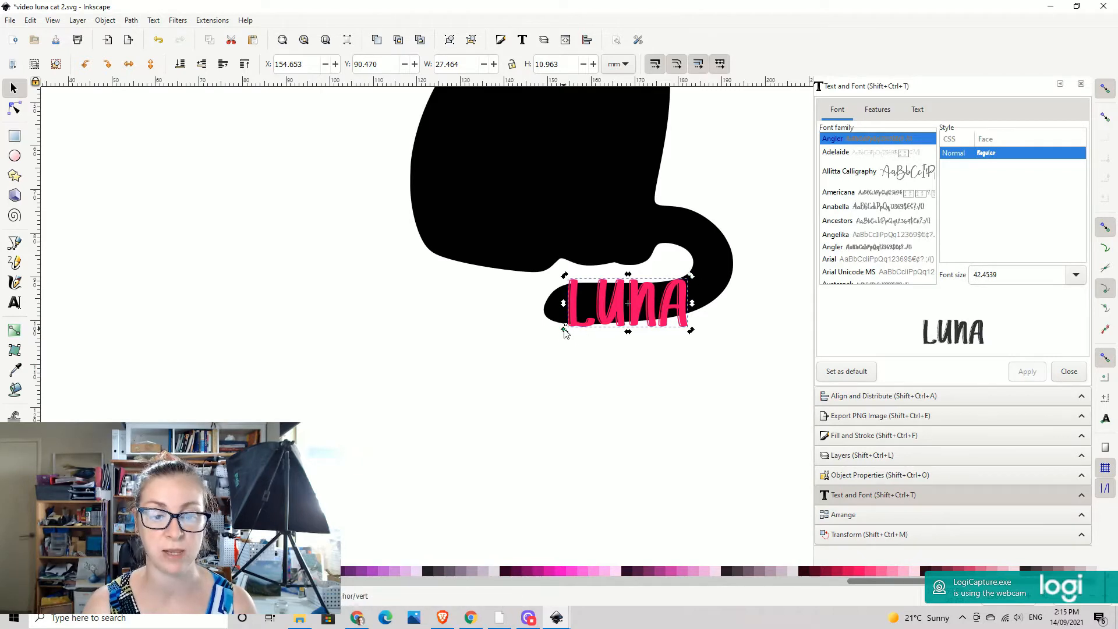
drag(564, 332, 614, 311)
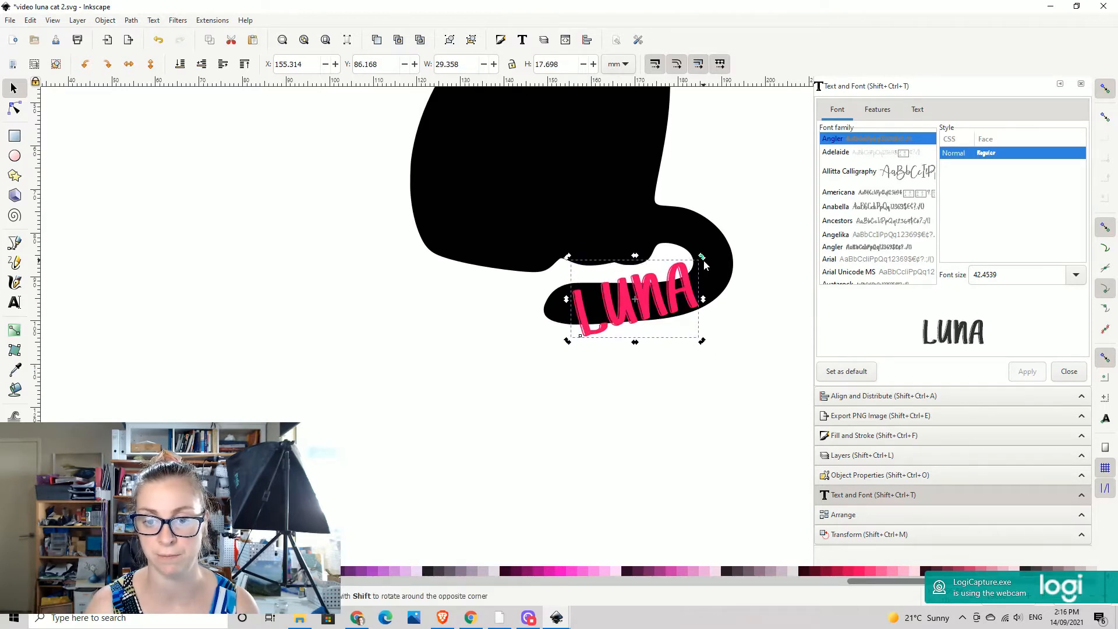
drag(705, 265, 707, 267)
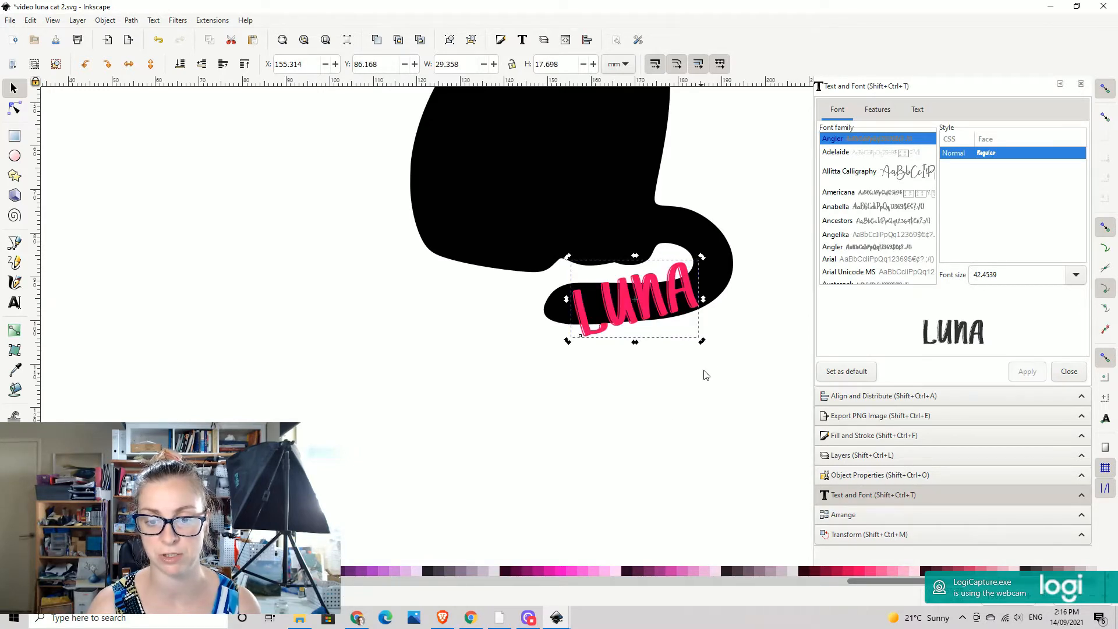
- Shrink the tilted LUNA text to about 26 mm wide and recentre it on the tail
click(657, 305)
drag(701, 341, 692, 342)
drag(651, 298, 657, 301)
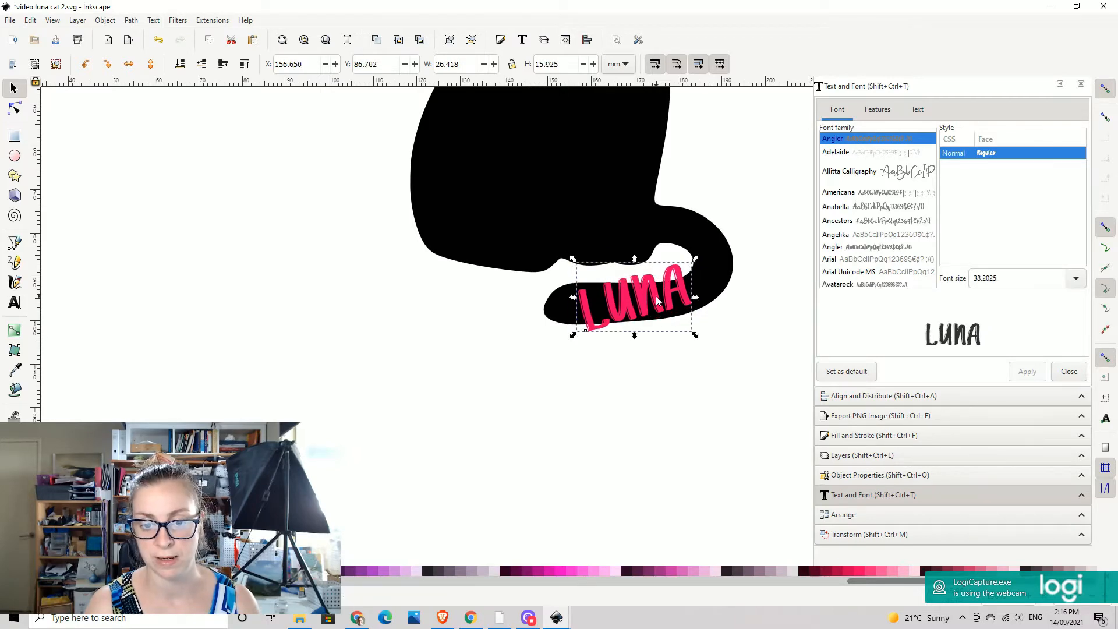
- Rotate the LUNA text slightly clockwise and nudge it to about X 157 mm, Y 89 mm on the tail
click(611, 297)
drag(575, 258, 580, 259)
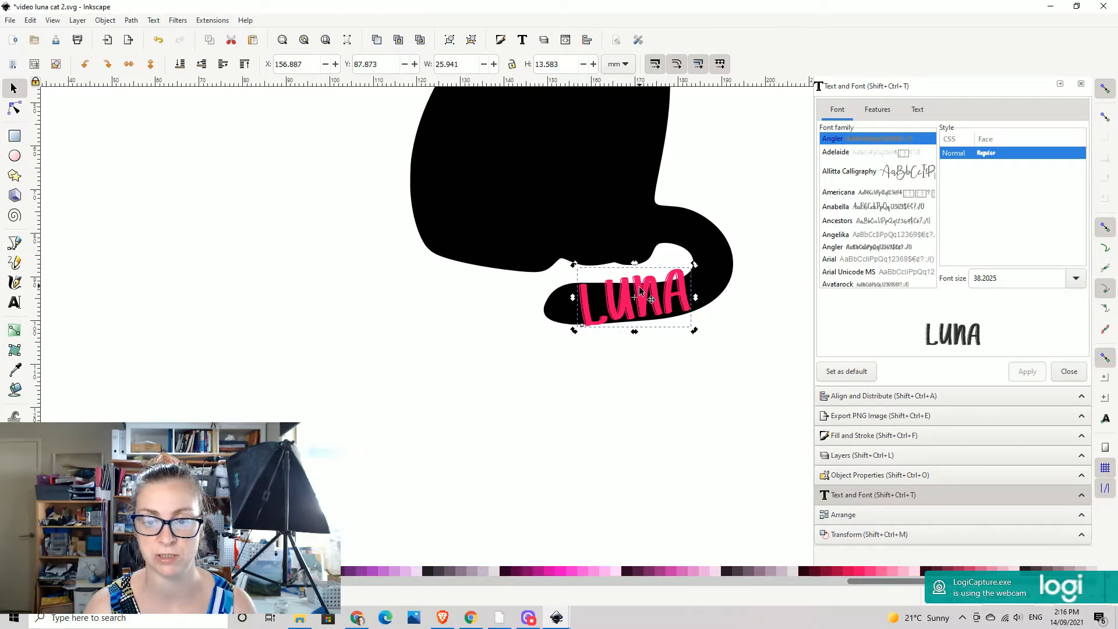
drag(641, 291, 642, 294)
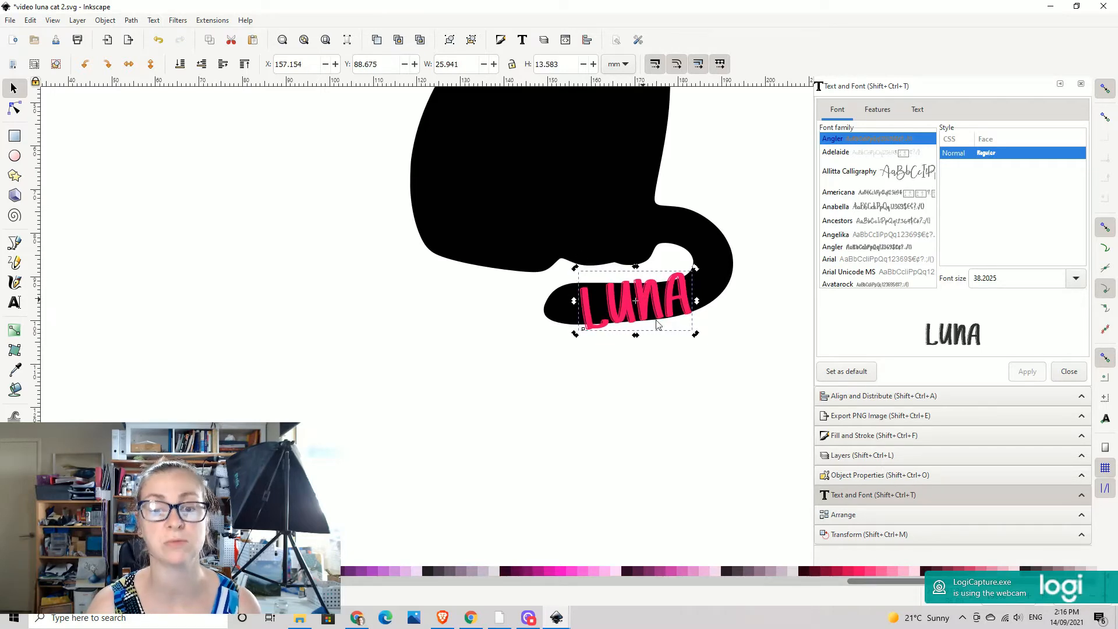
- Add a new layer named Layer 2 above the current layer
click(671, 408)
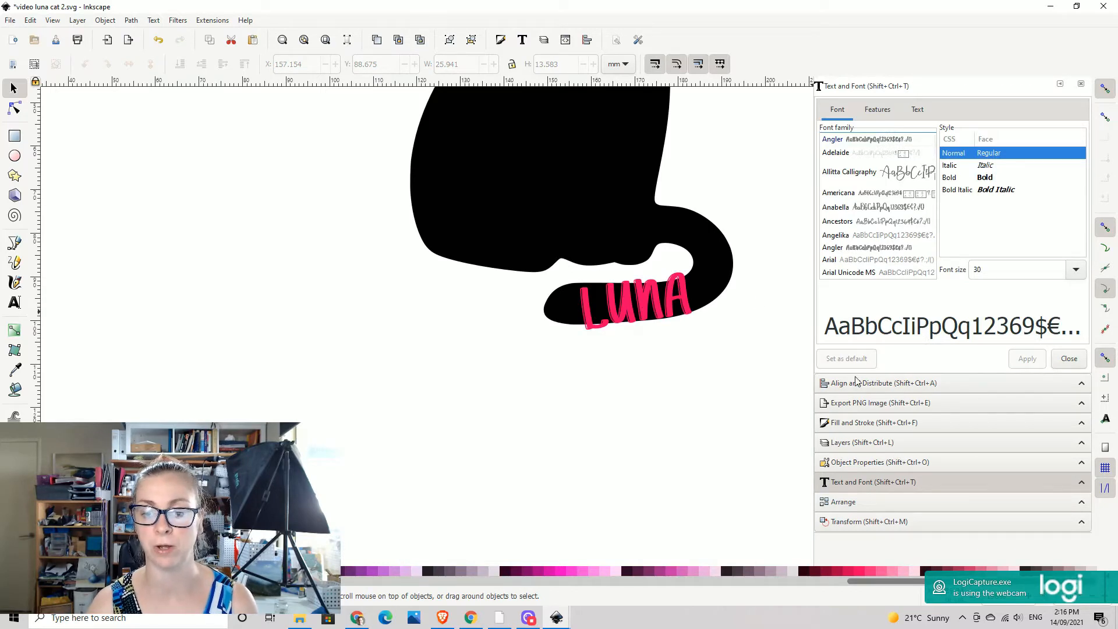
scroll(760, 215, up, 3)
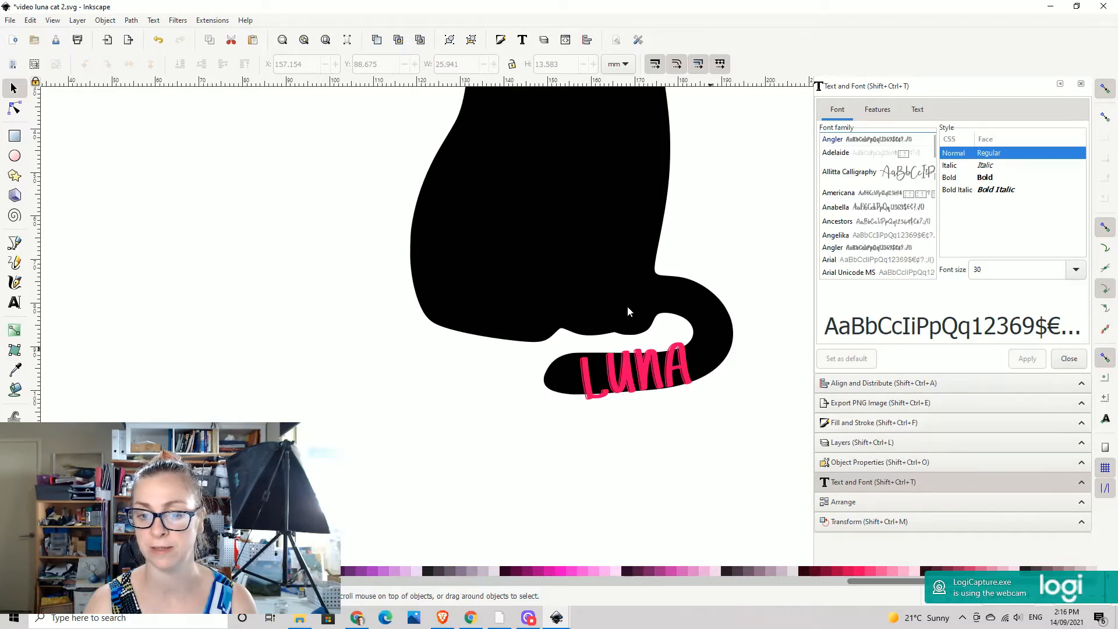
click(595, 271)
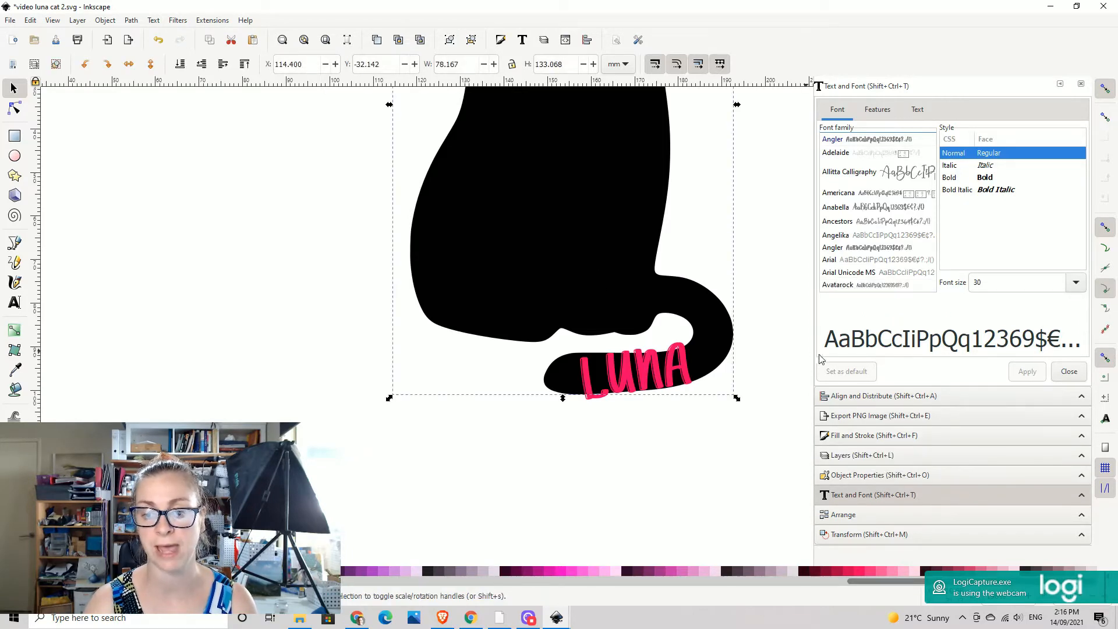
click(851, 456)
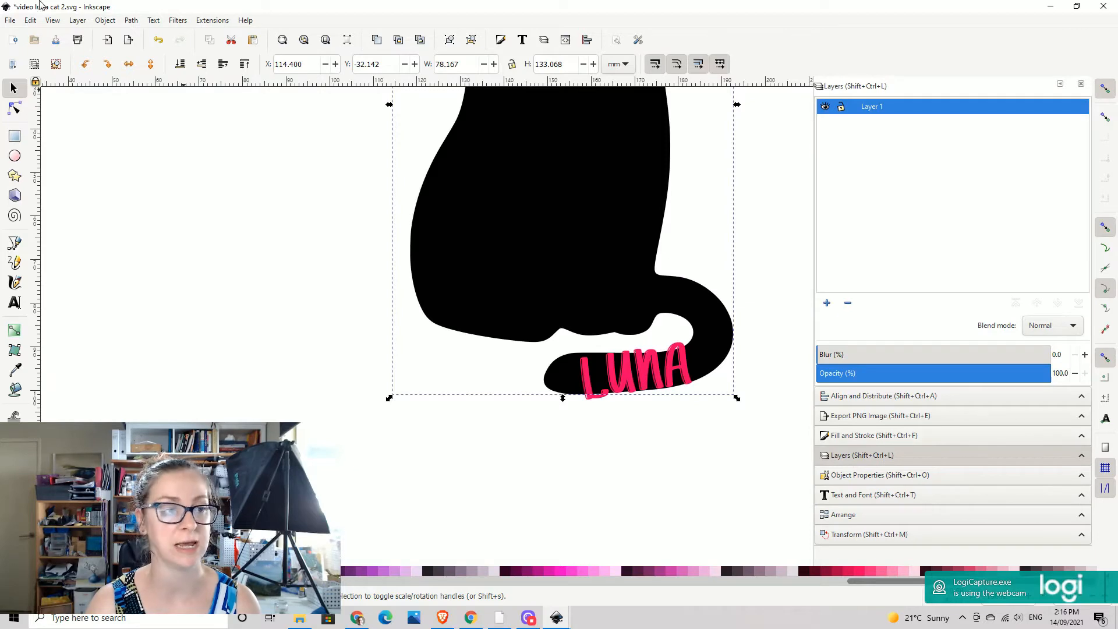
click(77, 21)
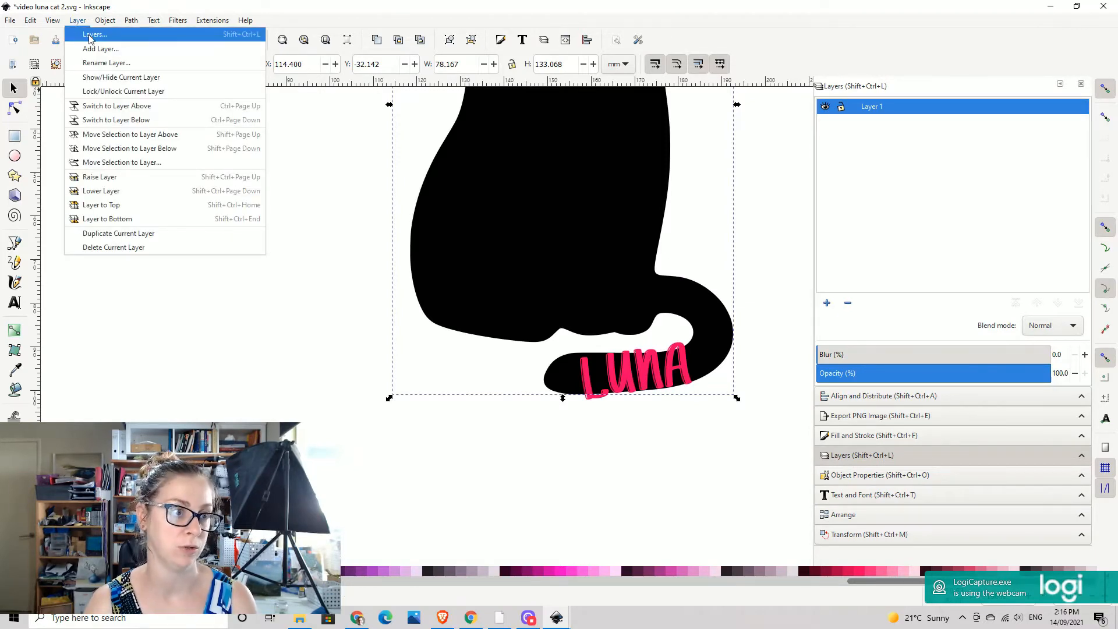
click(88, 36)
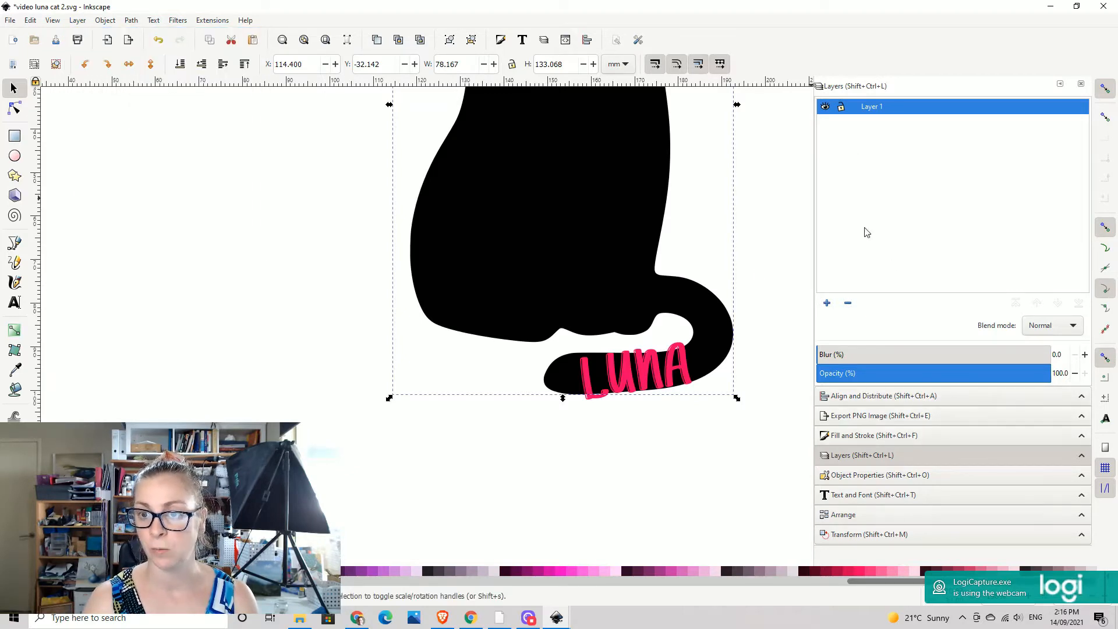
click(828, 304)
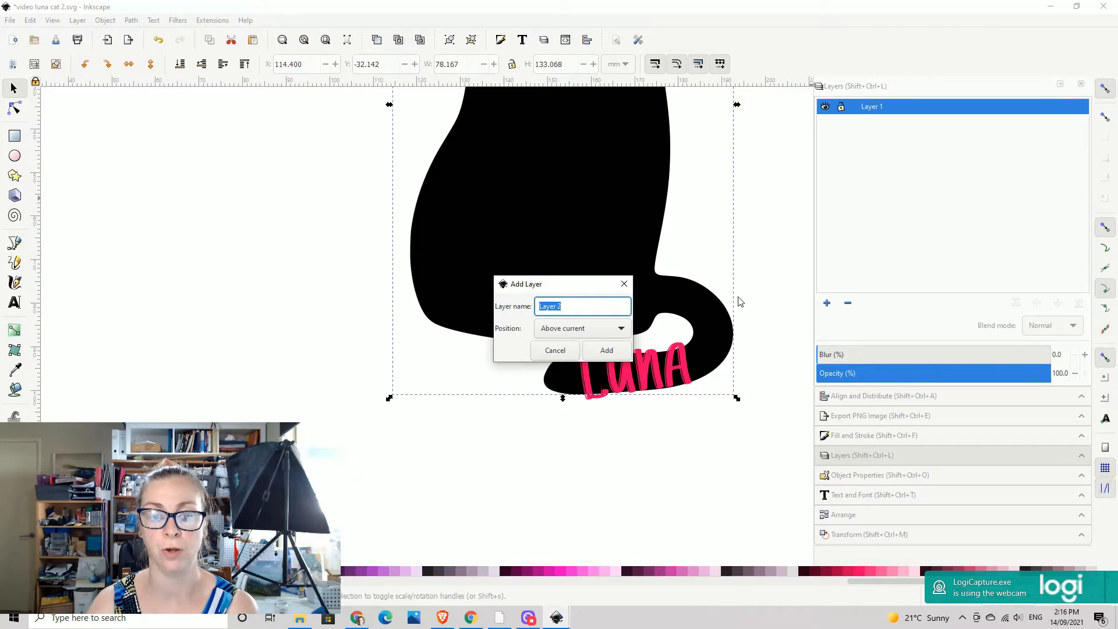
click(606, 350)
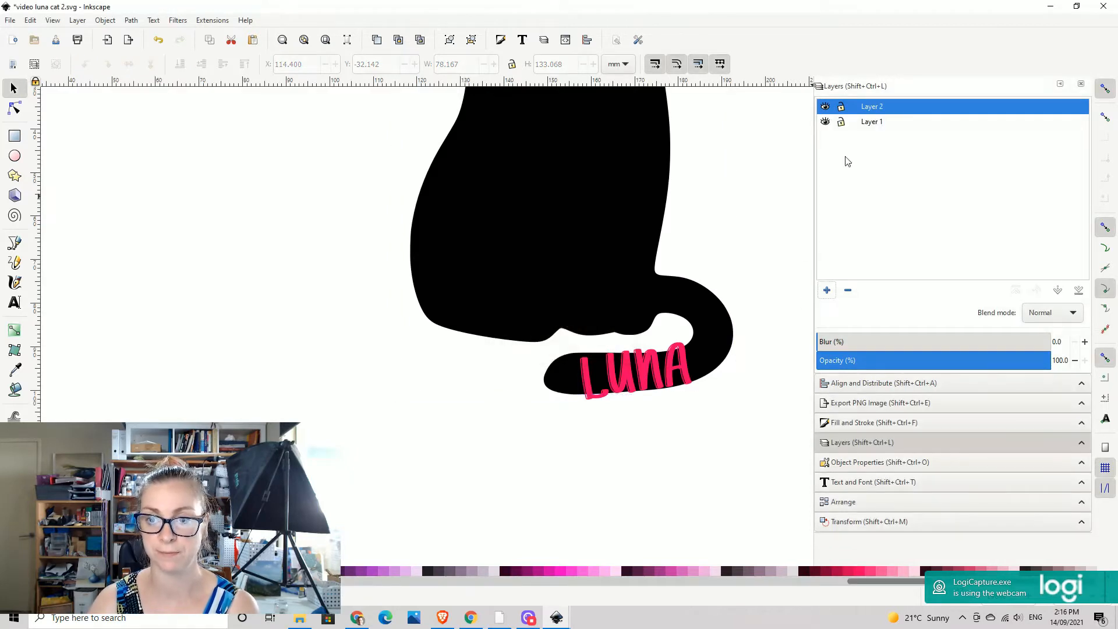
- Toggle the visibility of Layer 1 off and on to check which objects it contains
click(870, 126)
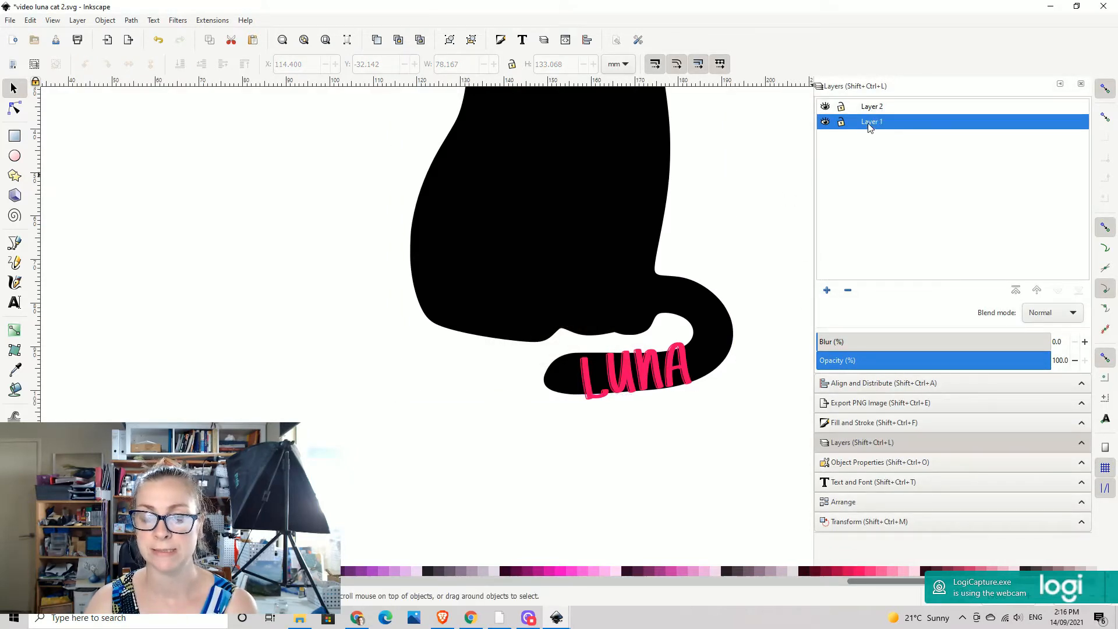
click(826, 123)
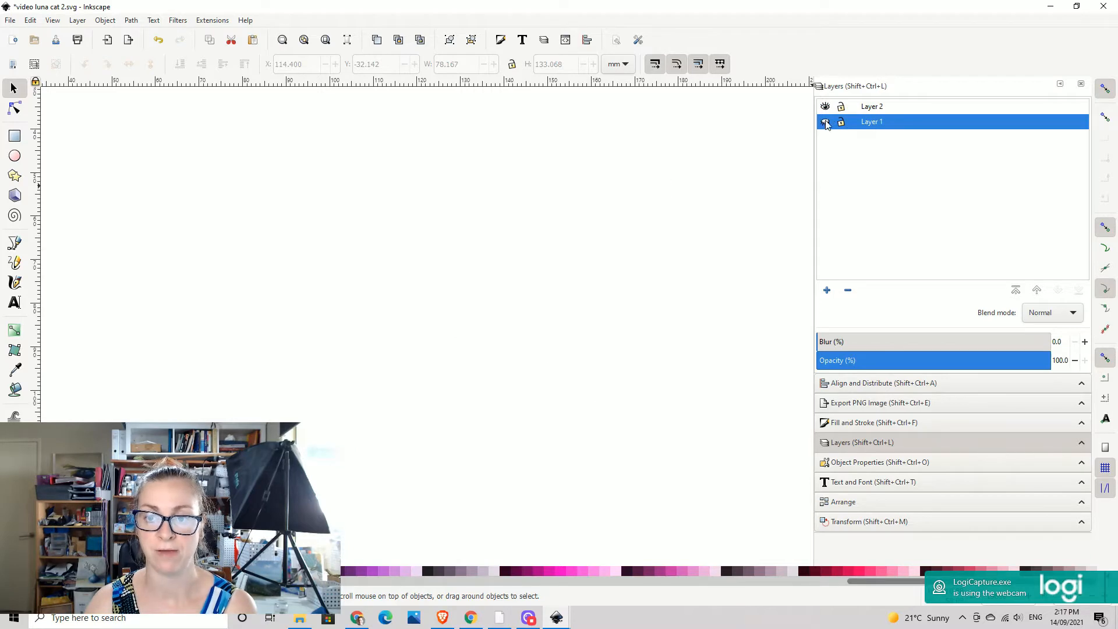
click(826, 123)
click(826, 124)
click(826, 123)
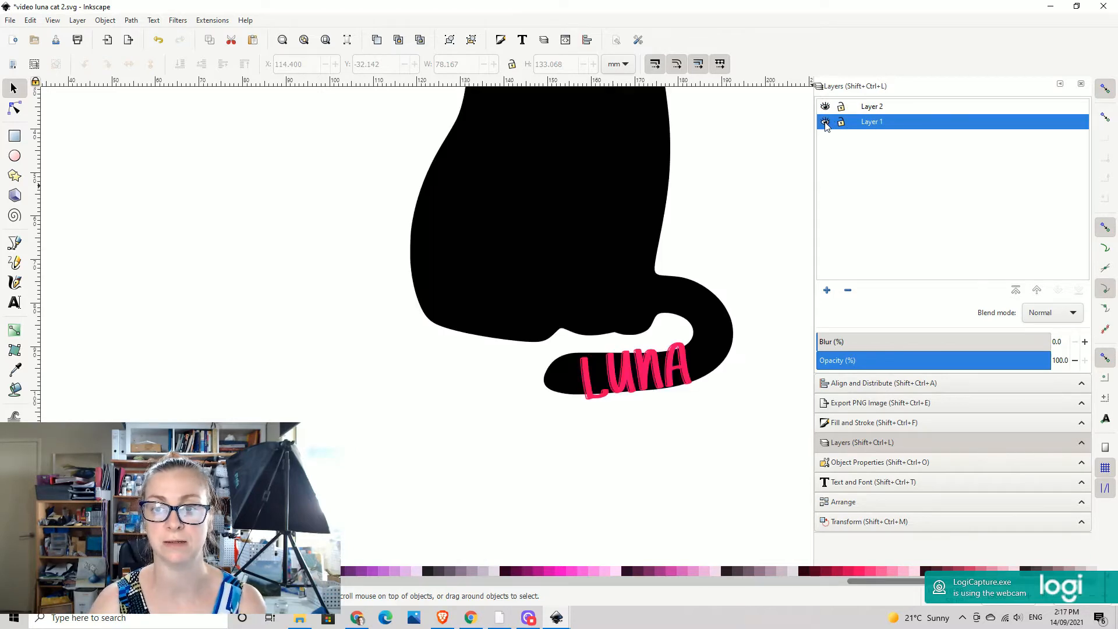
- Move the LUNA text on the cat's tail from Layer 1 to Layer 2
click(674, 360)
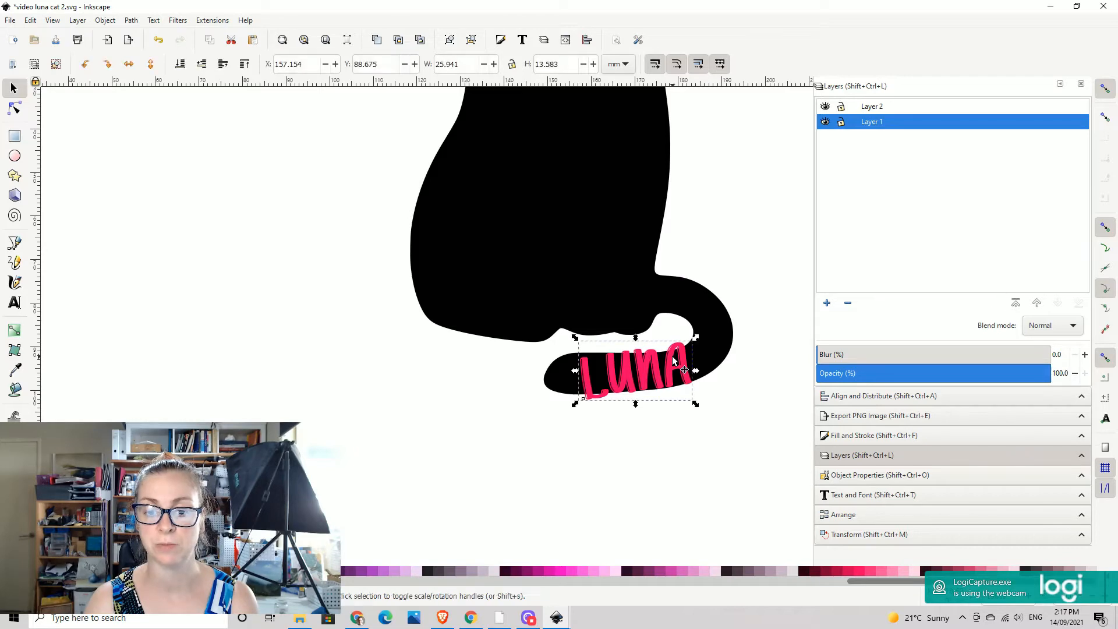
click(78, 21)
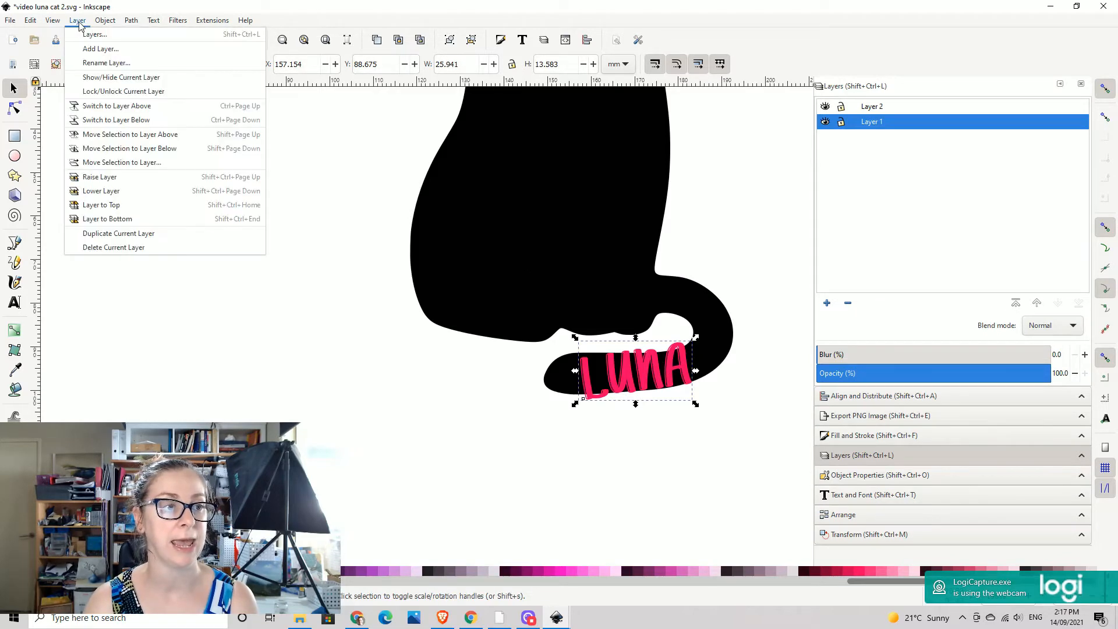
click(146, 162)
click(556, 272)
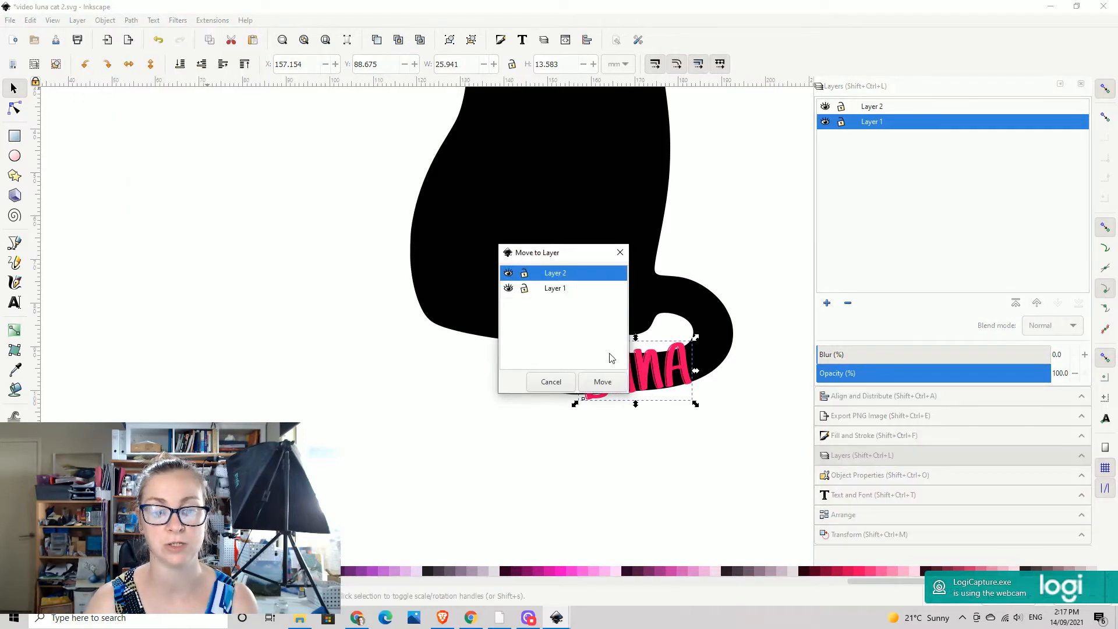
click(609, 383)
- Rename Layer 2, which holds the LUNA lettering, as TEXT
click(888, 107)
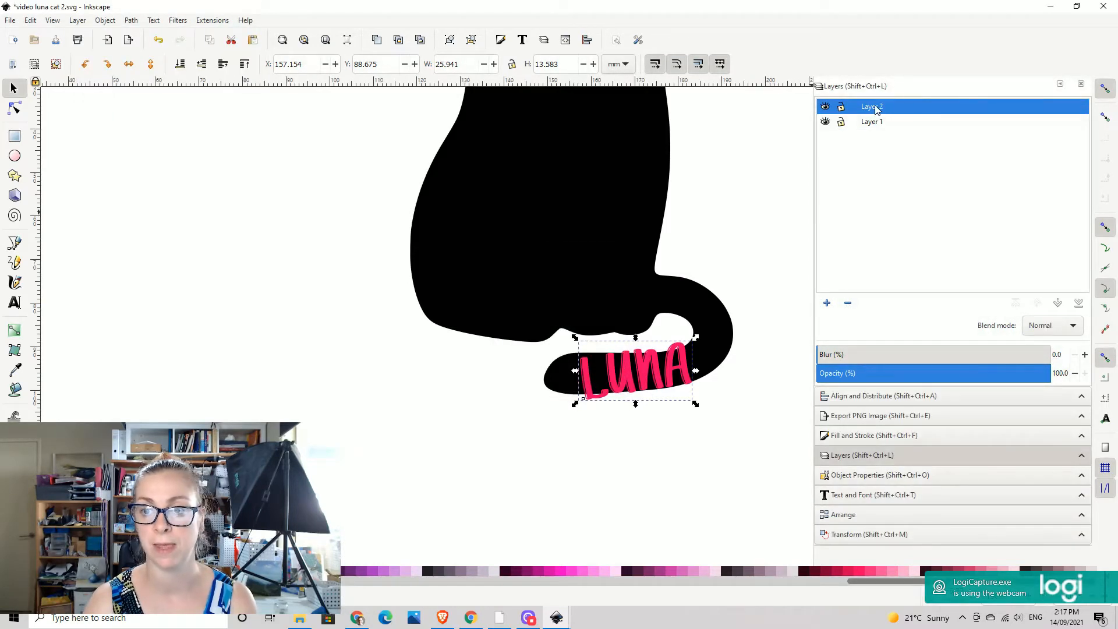
click(894, 110)
text(TEX)
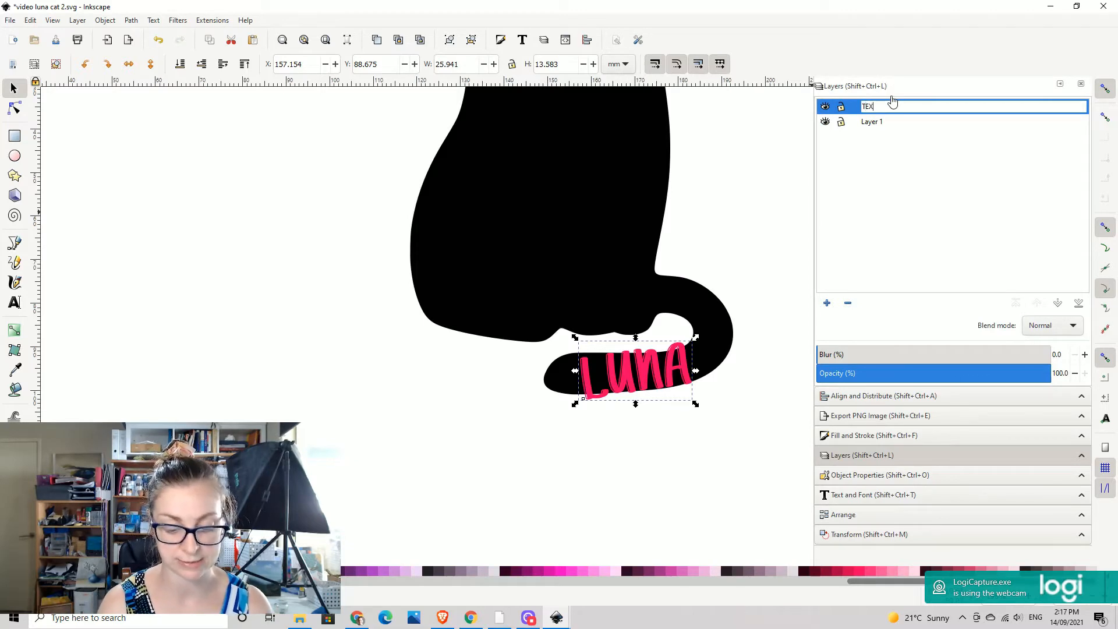
text(T)
key(Return)
- Rename Layer 1, which holds the cat silhouette, as CAT
click(879, 128)
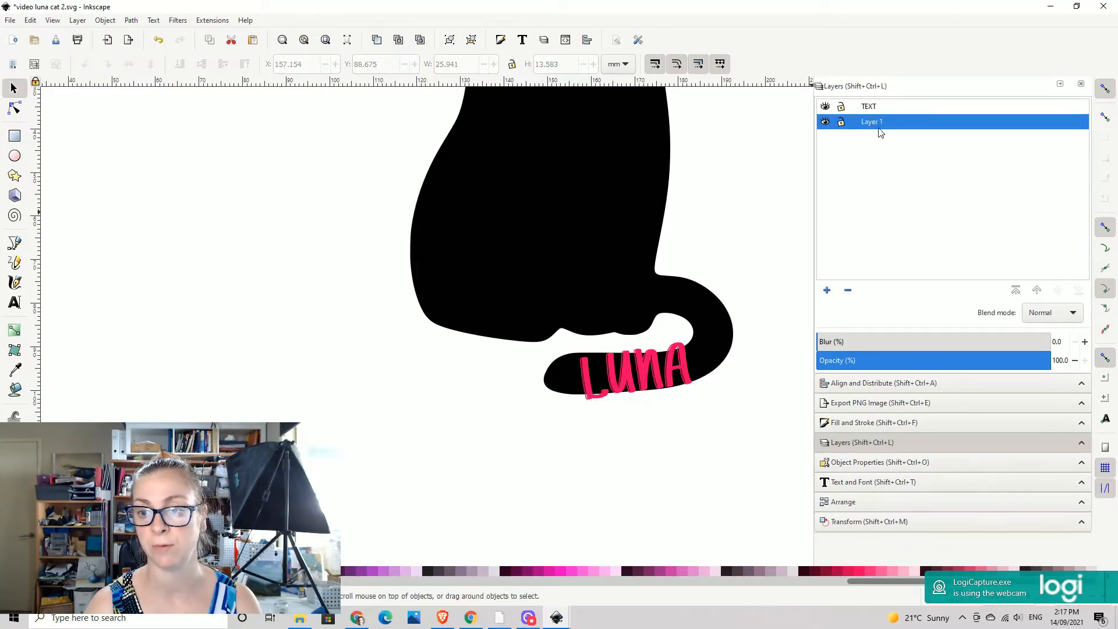
click(881, 123)
text(CAT)
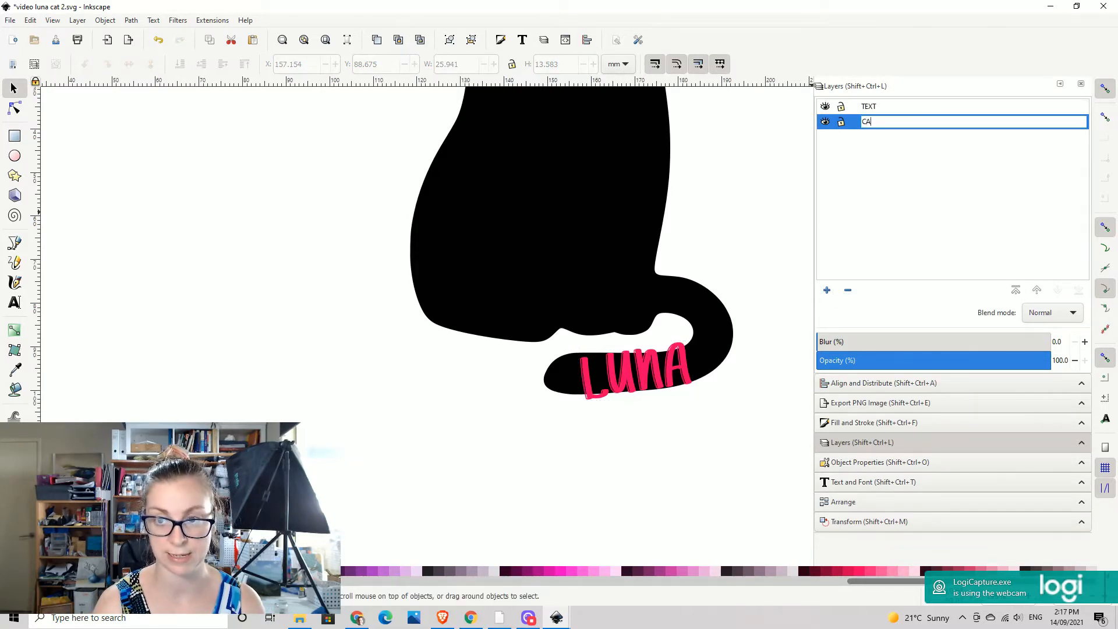
key(Return)
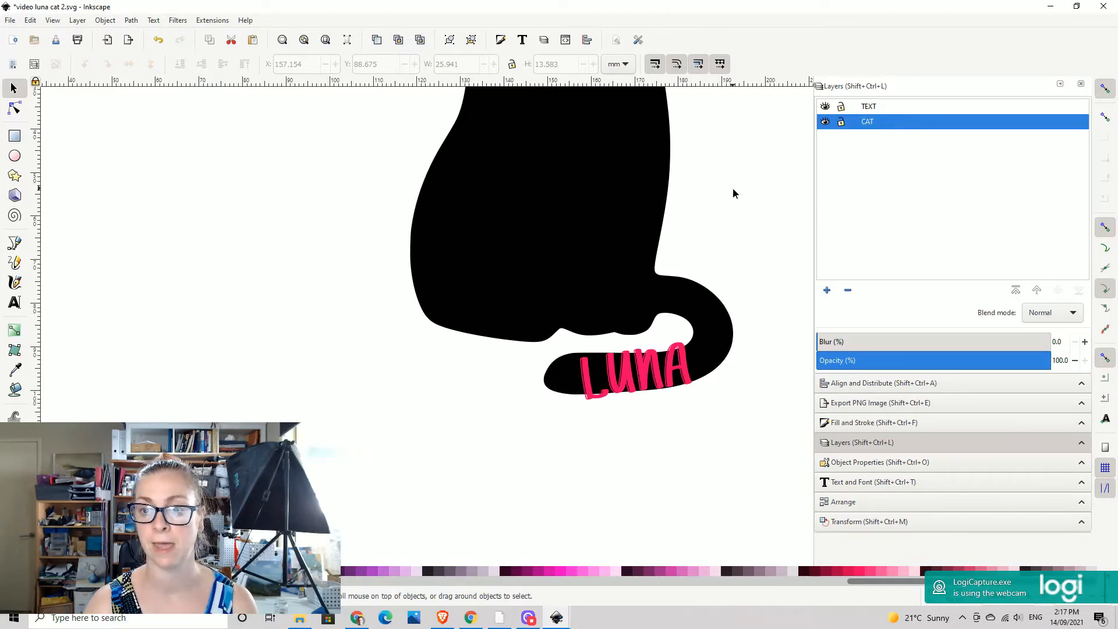
- Hide and show the CAT and TEXT layers in turn to check that the cat and lettering are separated
click(826, 123)
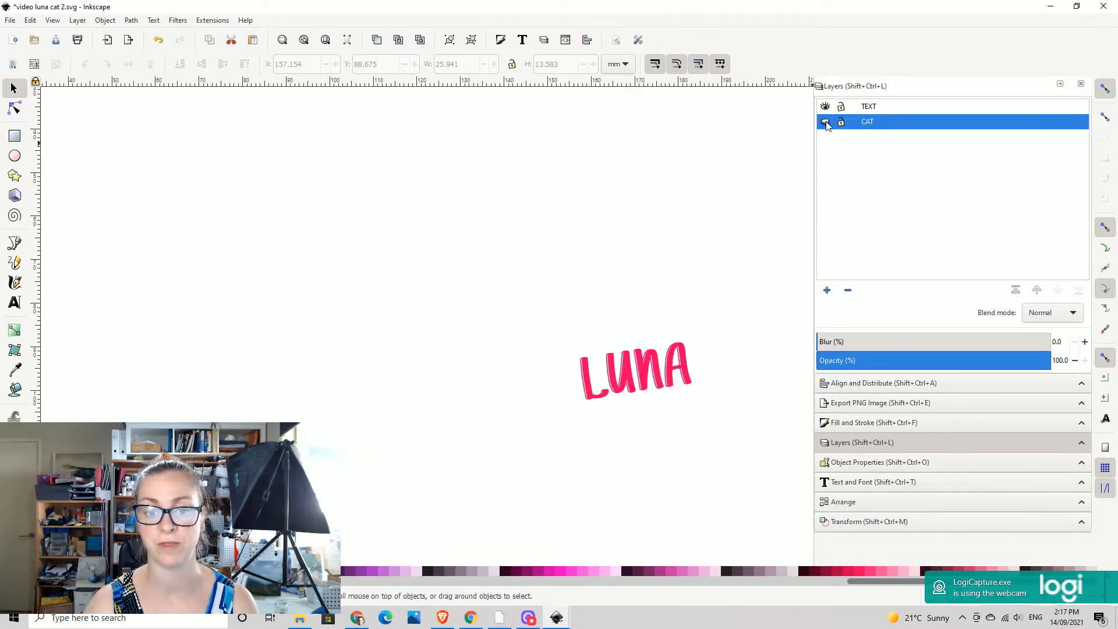
click(826, 123)
click(826, 107)
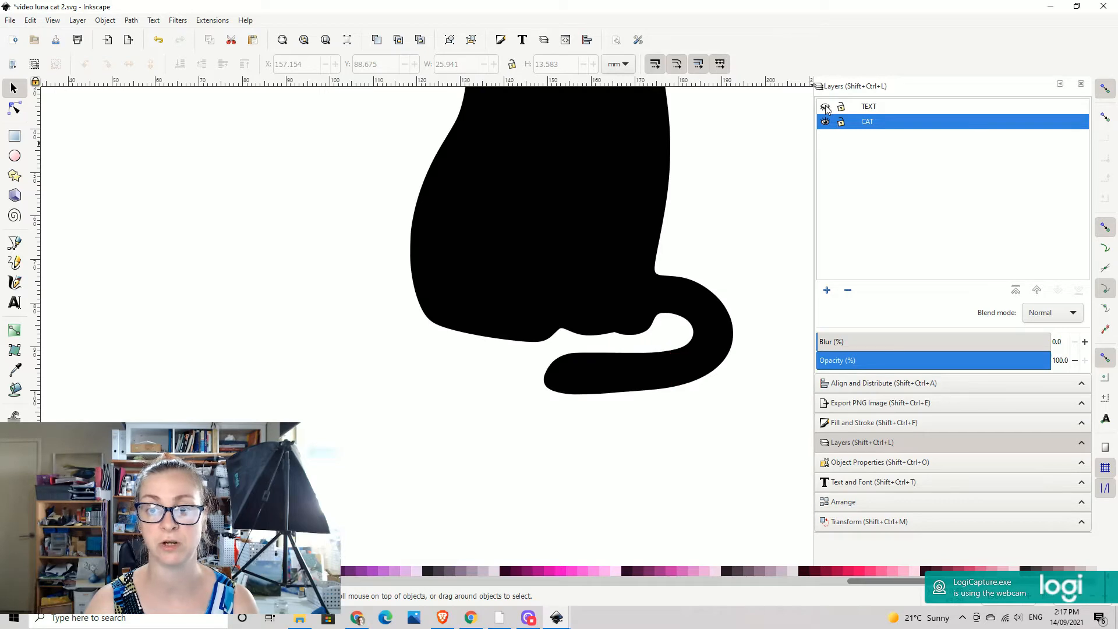
click(826, 107)
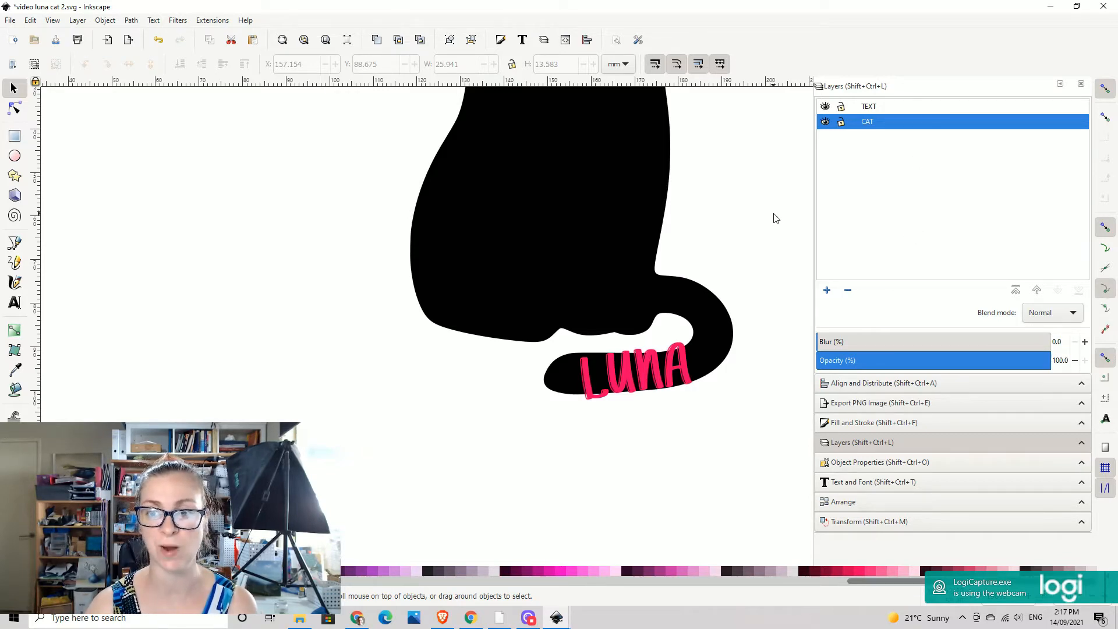
- Convert the LUNA text on the tail to a path with Object to Path
drag(747, 268, 673, 244)
click(570, 343)
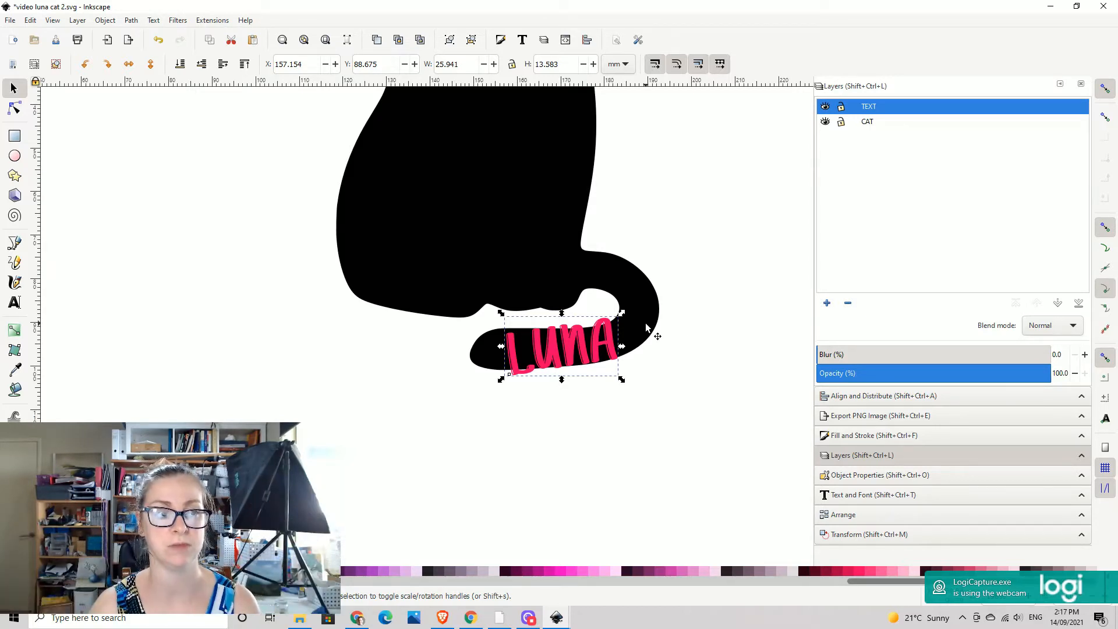
click(132, 21)
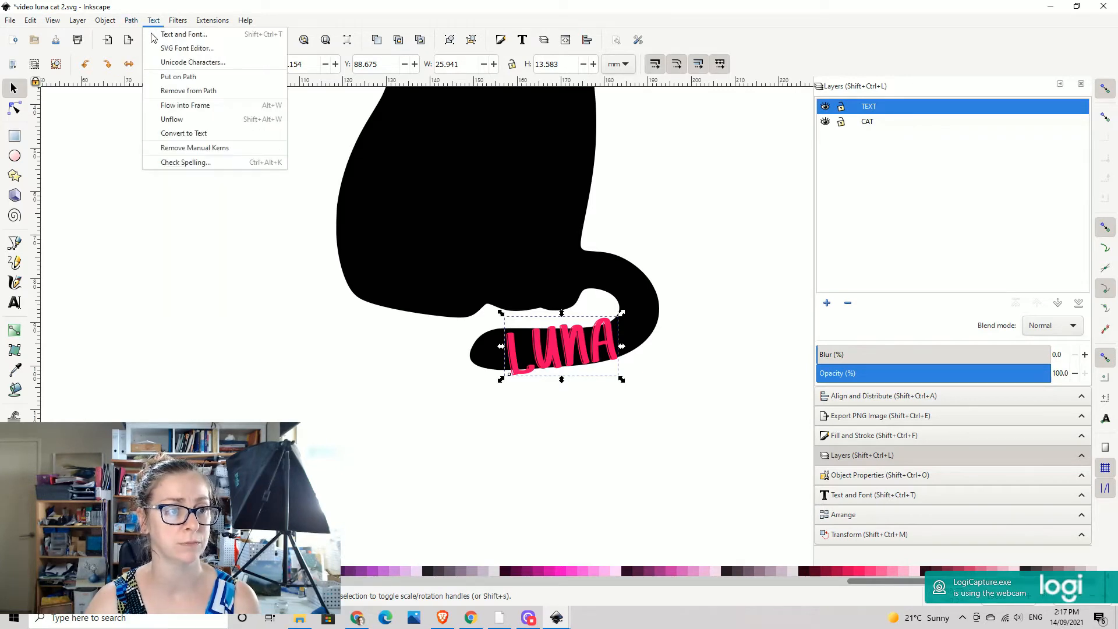
click(142, 35)
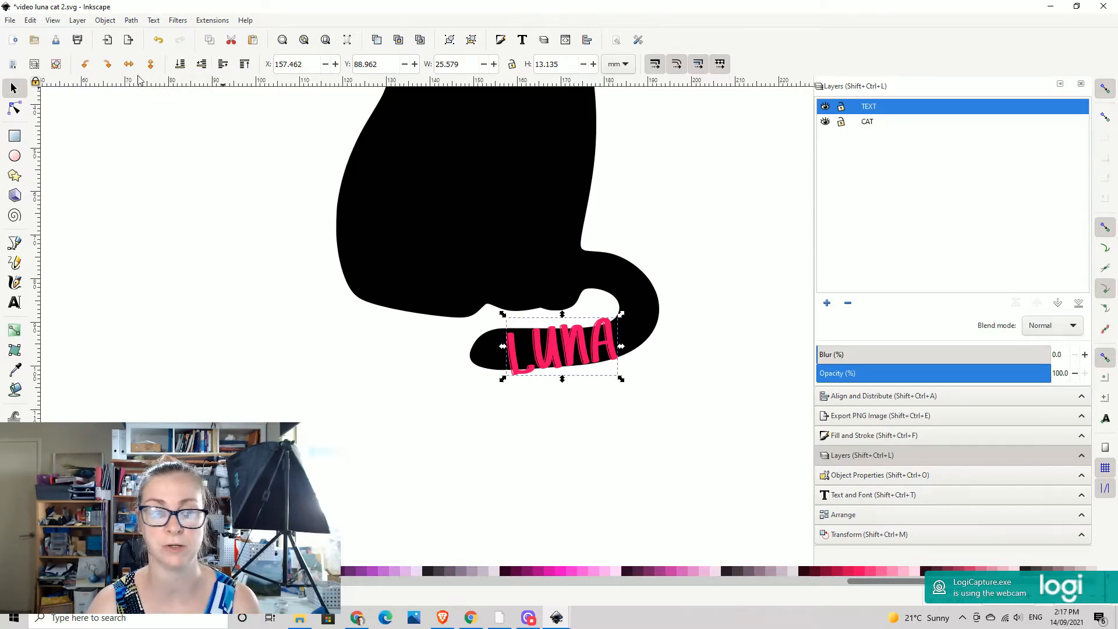
- Apply the Envelope Deformation path effect to the LUNA lettering
click(136, 21)
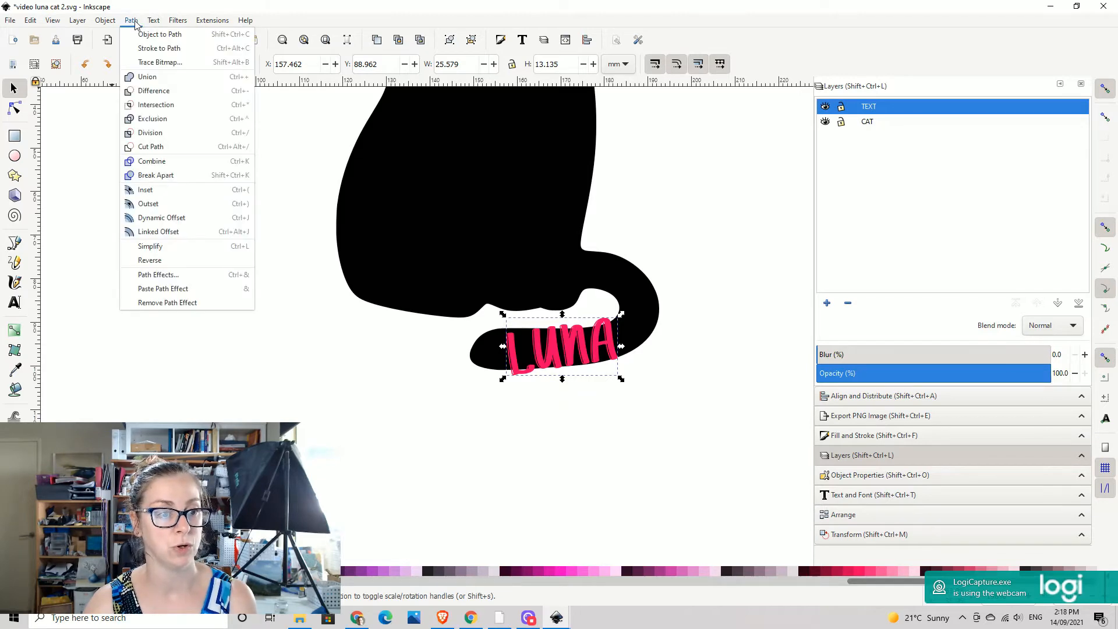
click(158, 275)
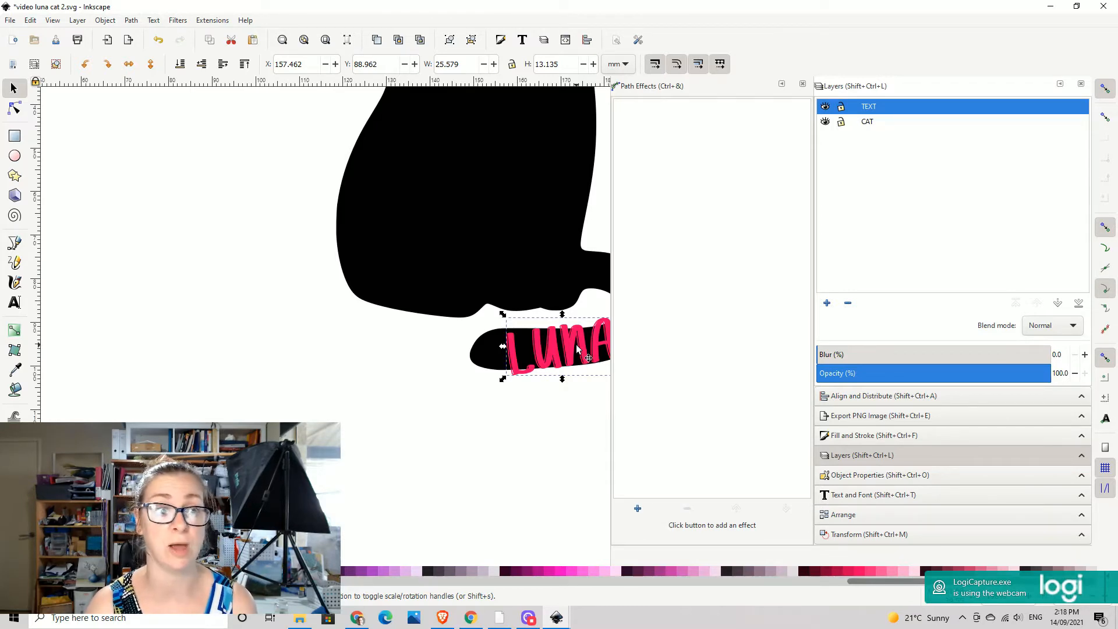
click(133, 20)
click(395, 159)
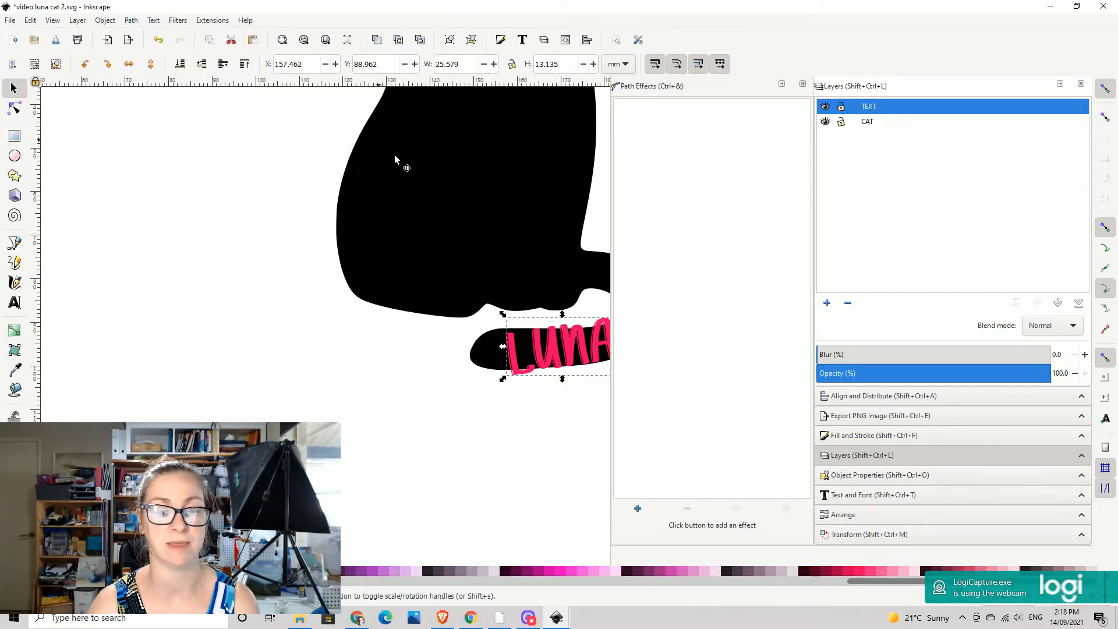
click(638, 509)
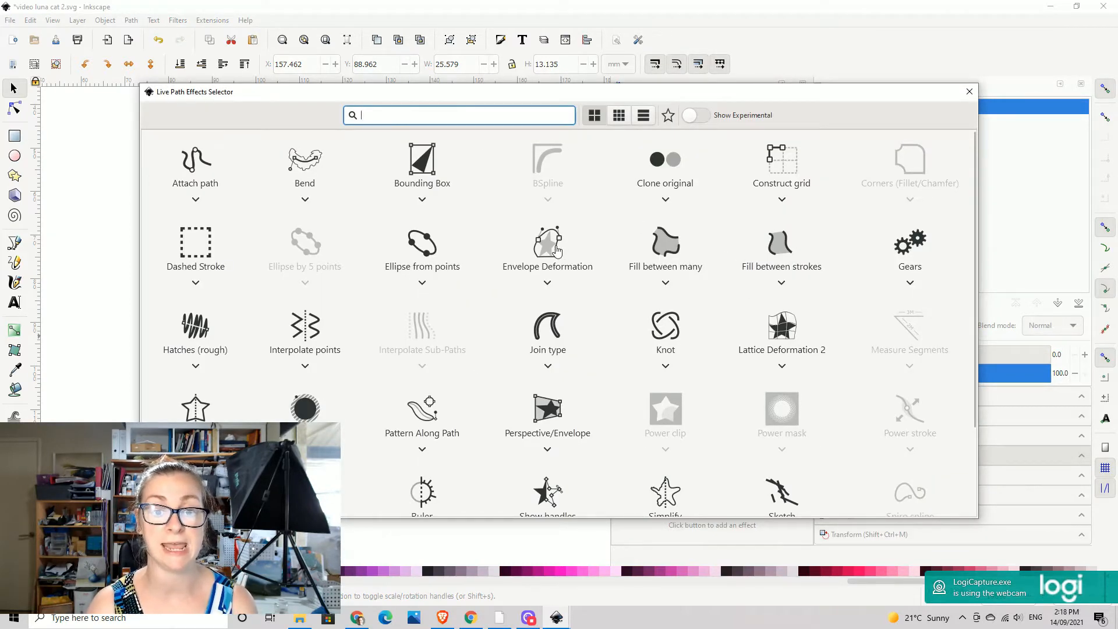
key(Escape)
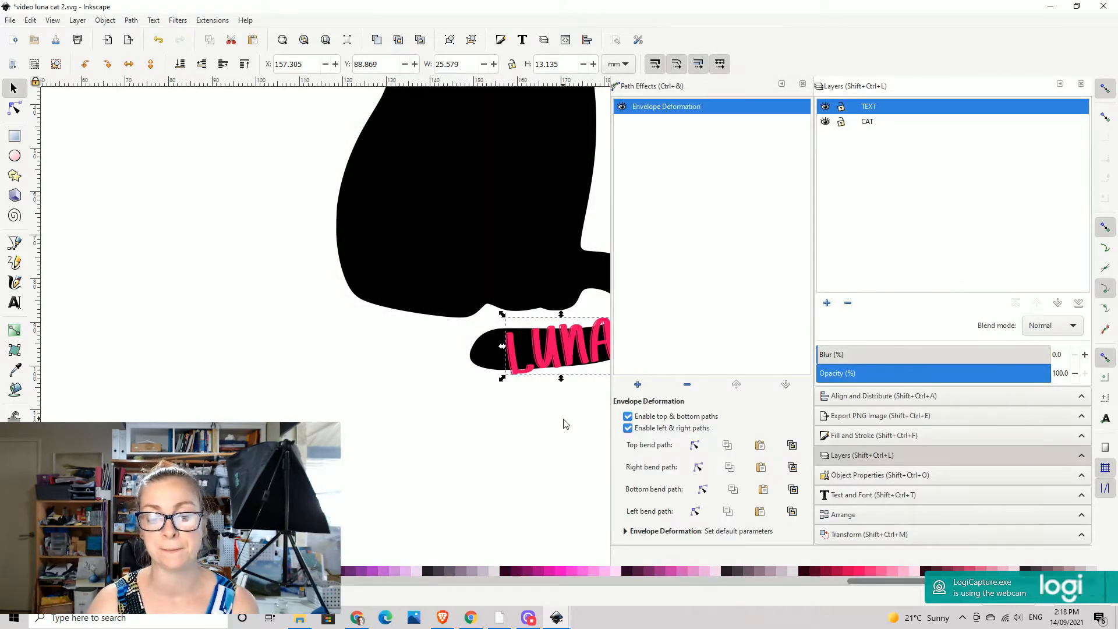
- Open the Envelope Deformation's top bend path on the LUNA lettering for on-canvas editing
drag(569, 426, 497, 297)
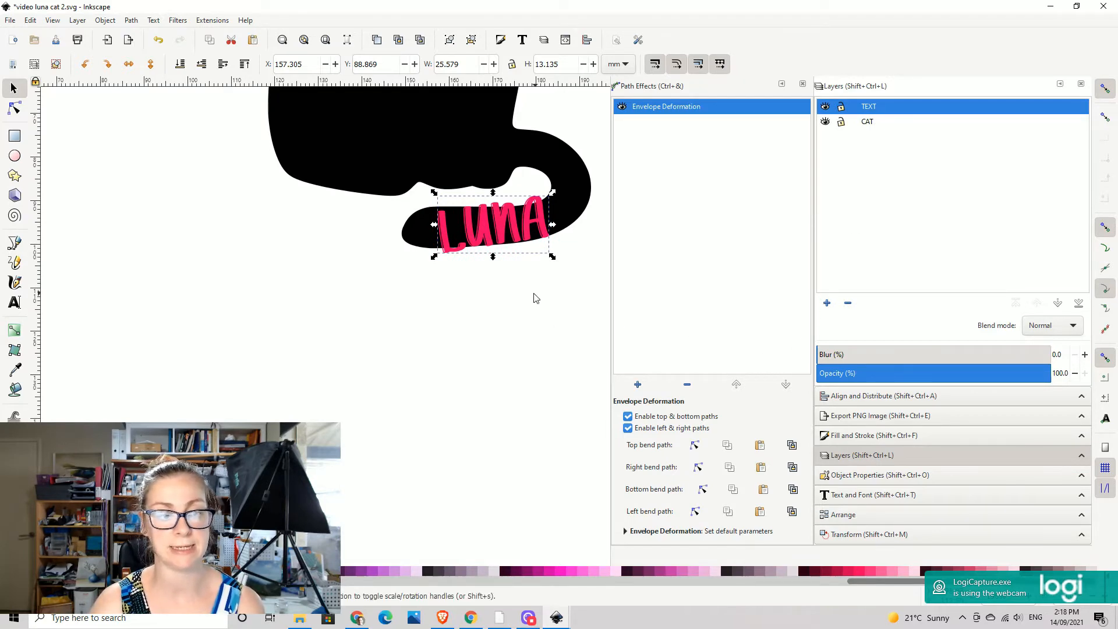
drag(486, 312, 466, 324)
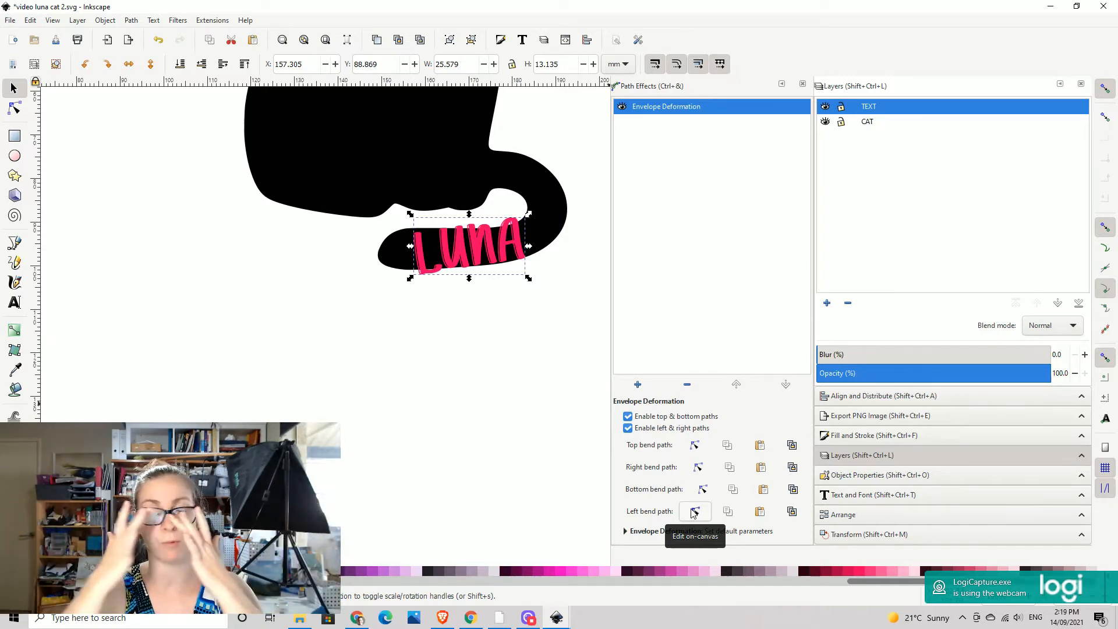
click(696, 446)
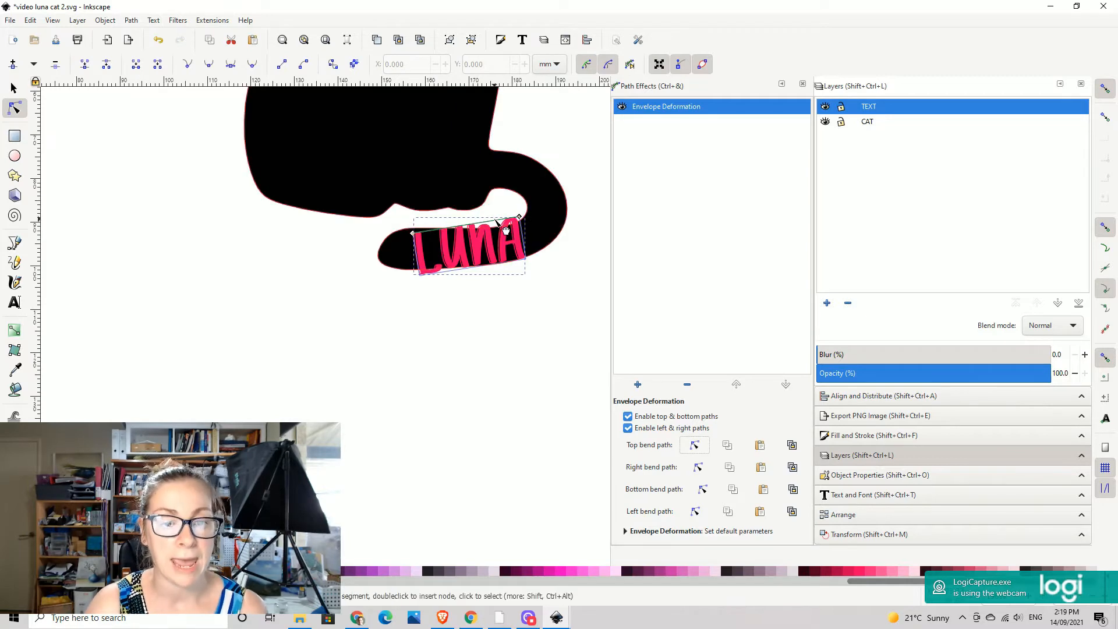
key(plus)
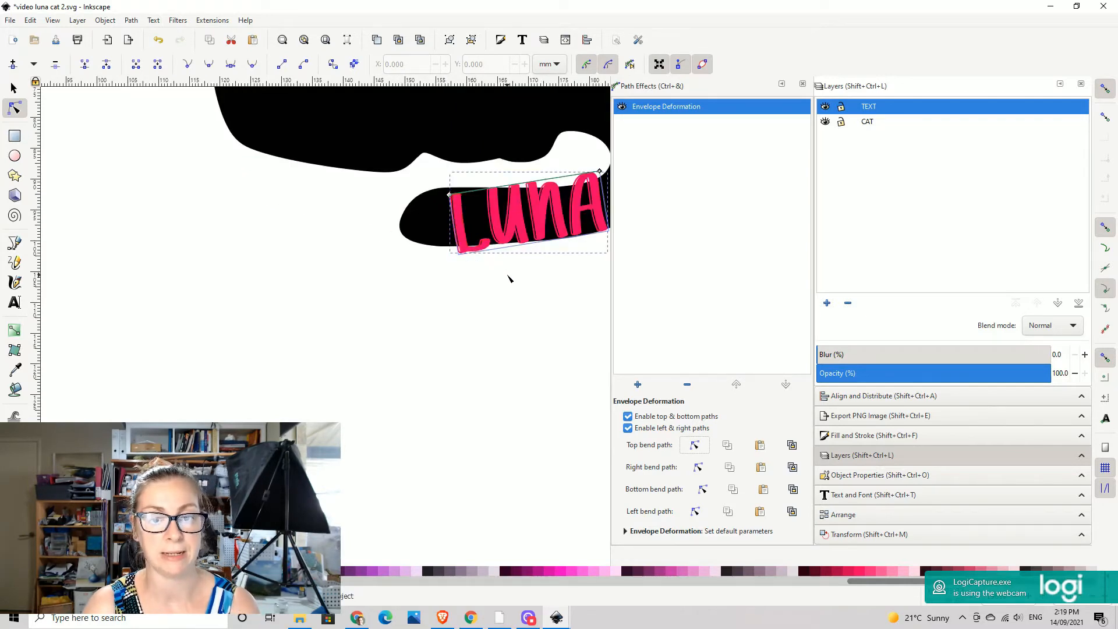
key(plus)
drag(494, 263, 346, 273)
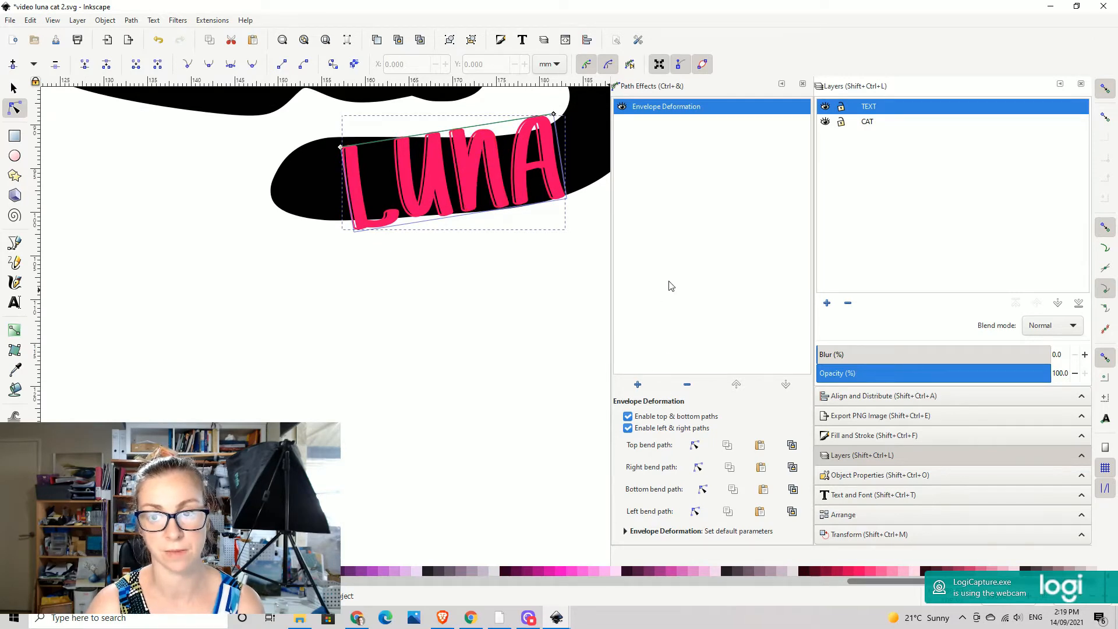
click(782, 85)
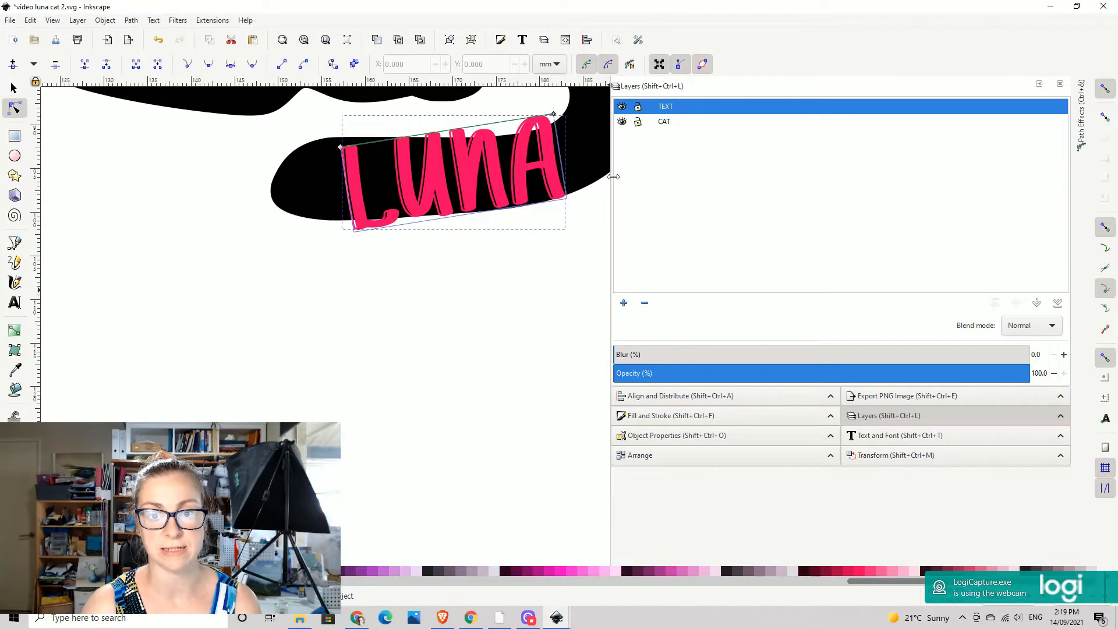
drag(614, 176, 891, 164)
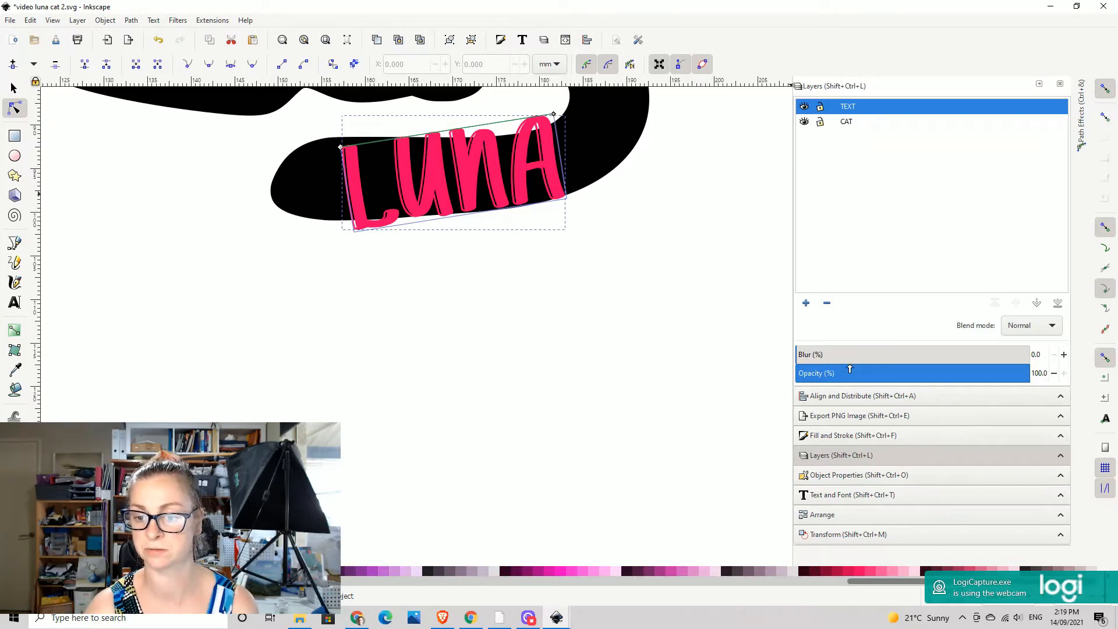
click(840, 401)
click(841, 417)
click(840, 437)
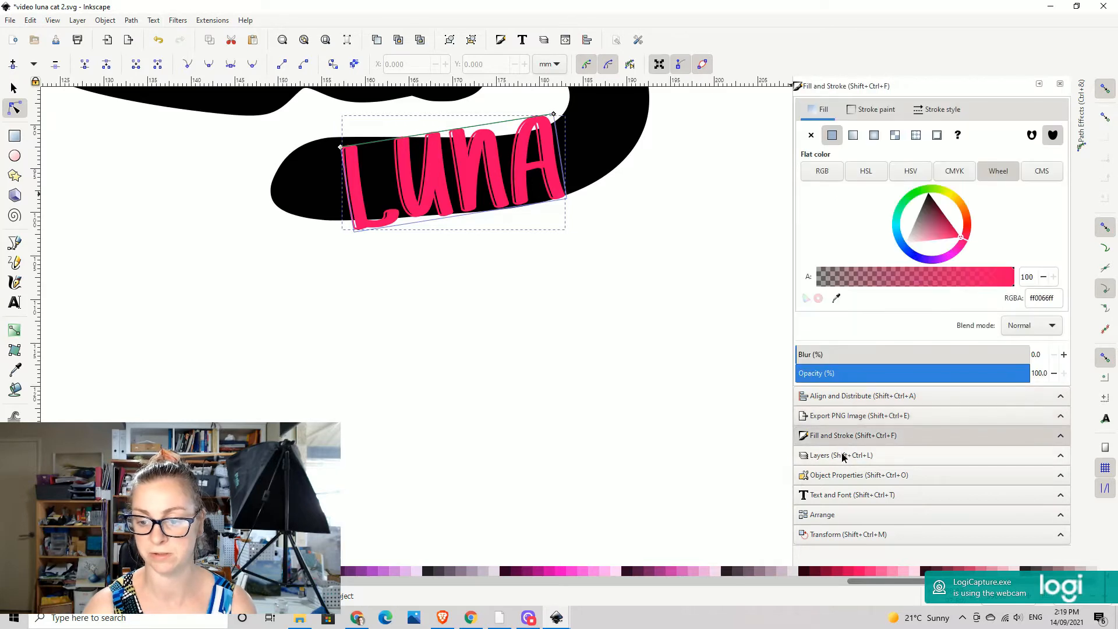
click(852, 457)
click(850, 475)
click(856, 495)
click(850, 514)
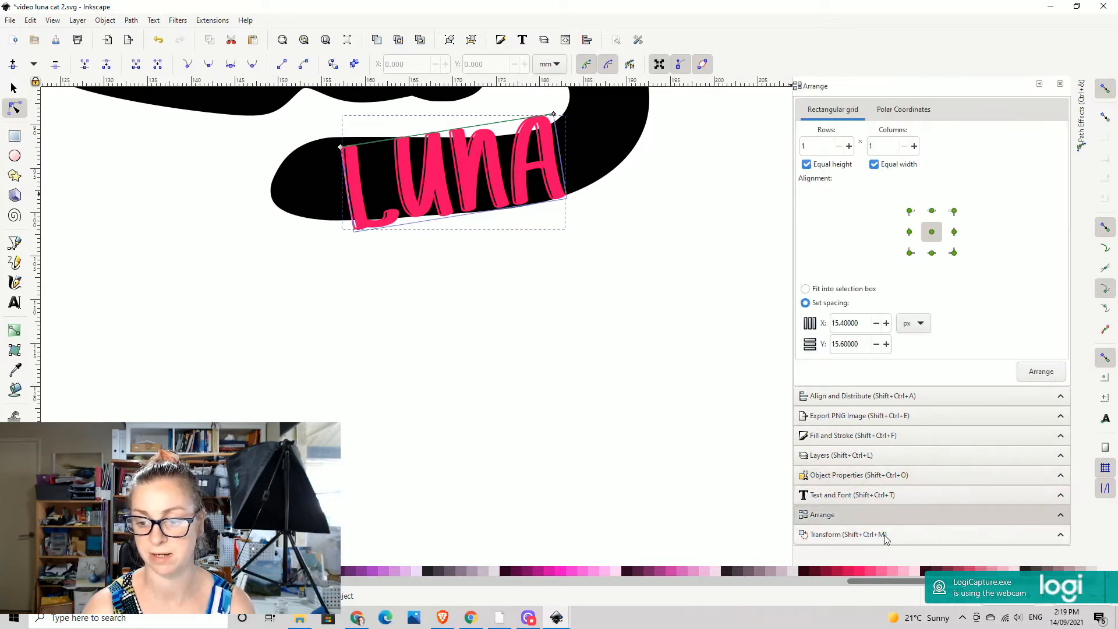
click(851, 534)
click(131, 20)
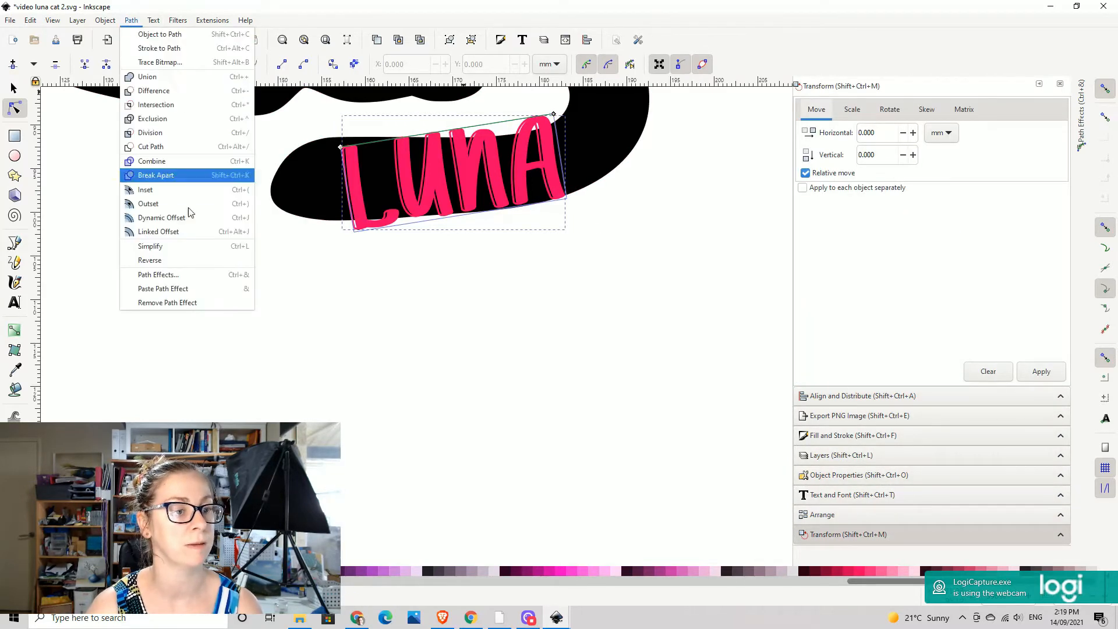
click(156, 281)
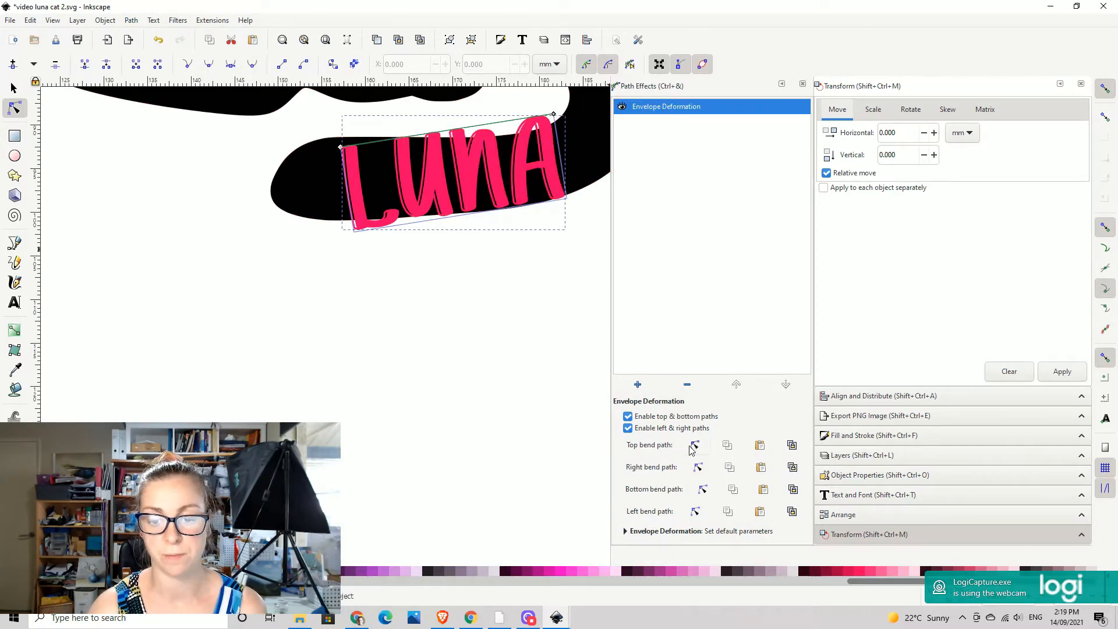
- Try to reshape the middle of the LUNA lettering's top bend path, and undo that change
click(693, 446)
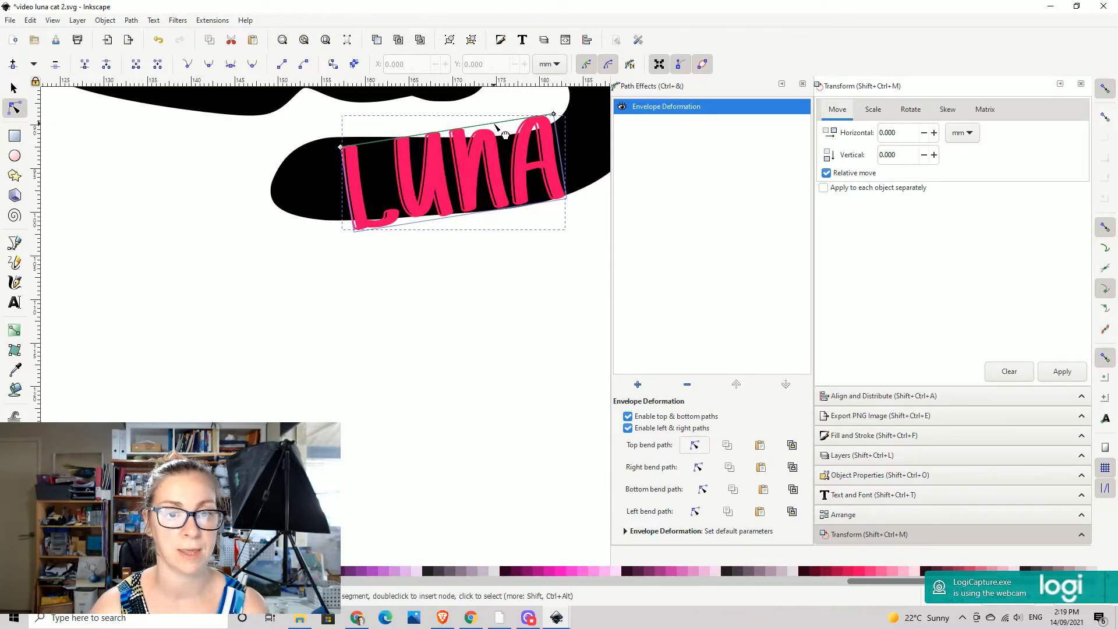
drag(503, 124, 459, 132)
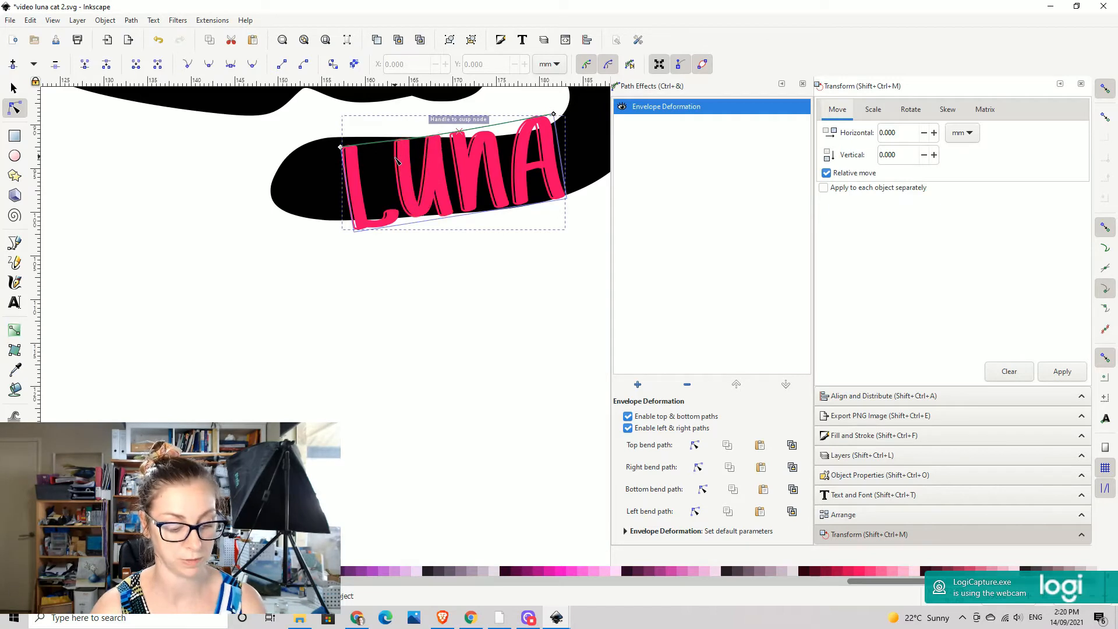
key(ctrl+z)
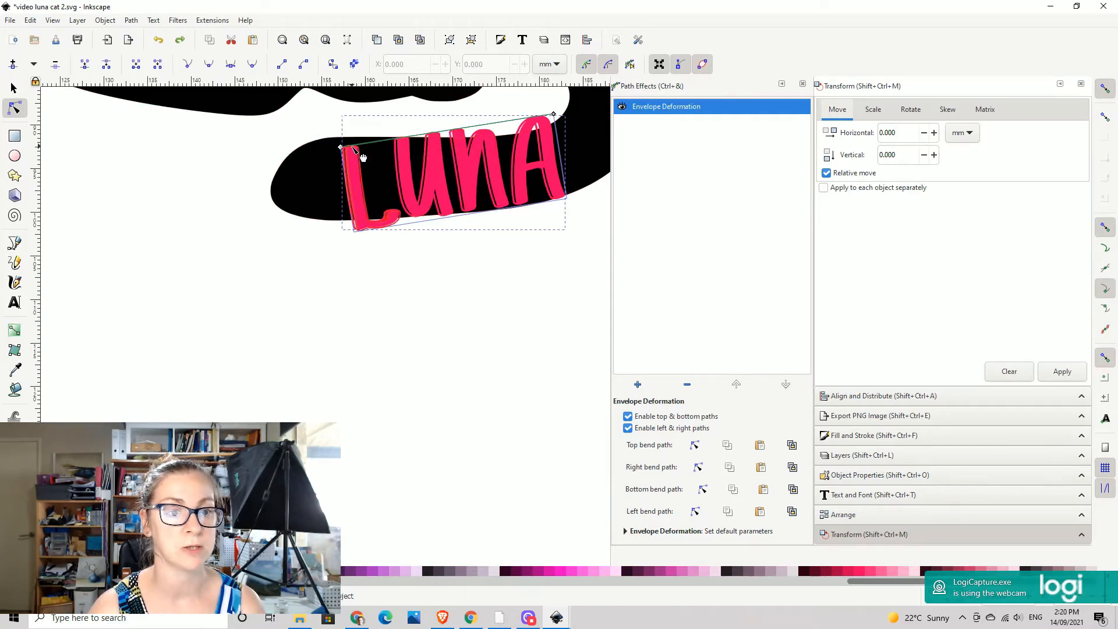
- Fit the top bend path to the tail's upper edge by raising its node at the L and adding a middle node at about X 169, Y 91.3 mm
drag(359, 144, 342, 137)
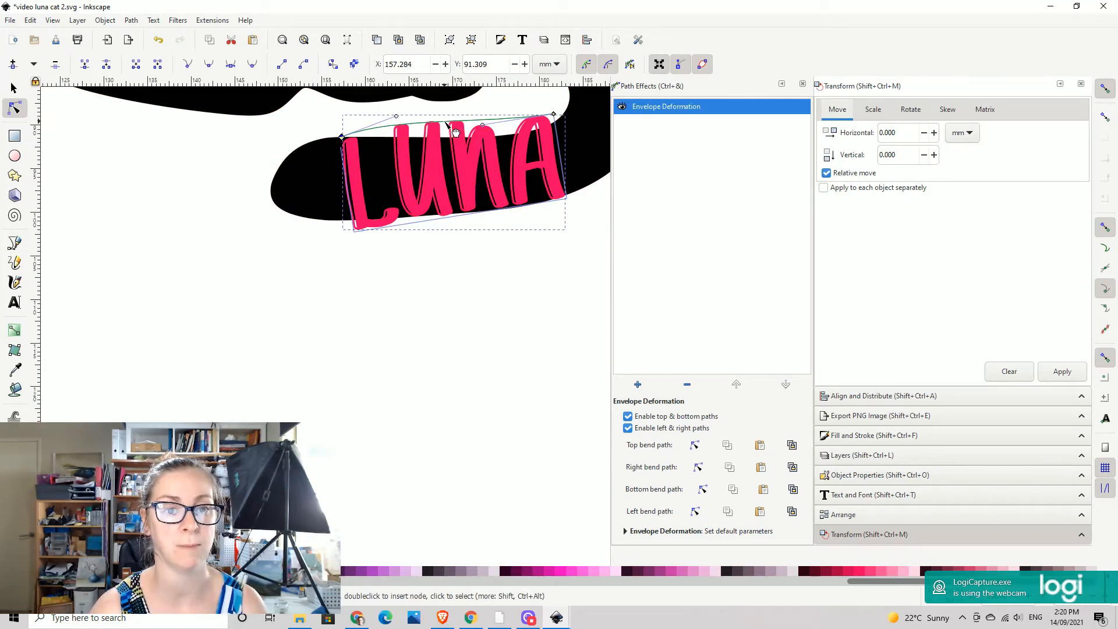
double_click(446, 122)
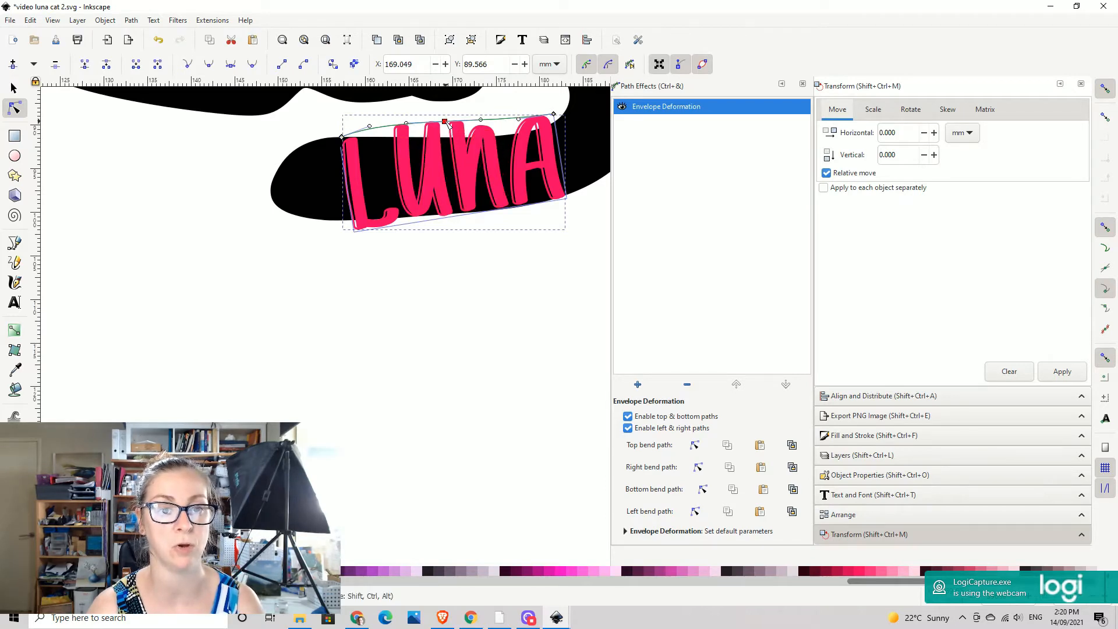
drag(446, 122, 409, 146)
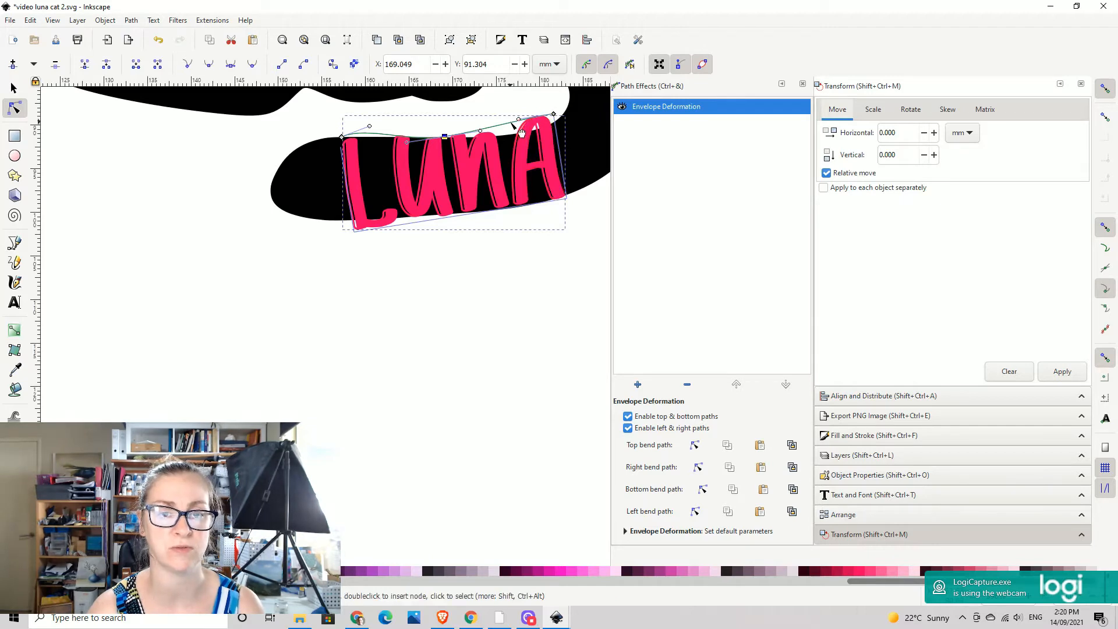
drag(511, 121, 514, 131)
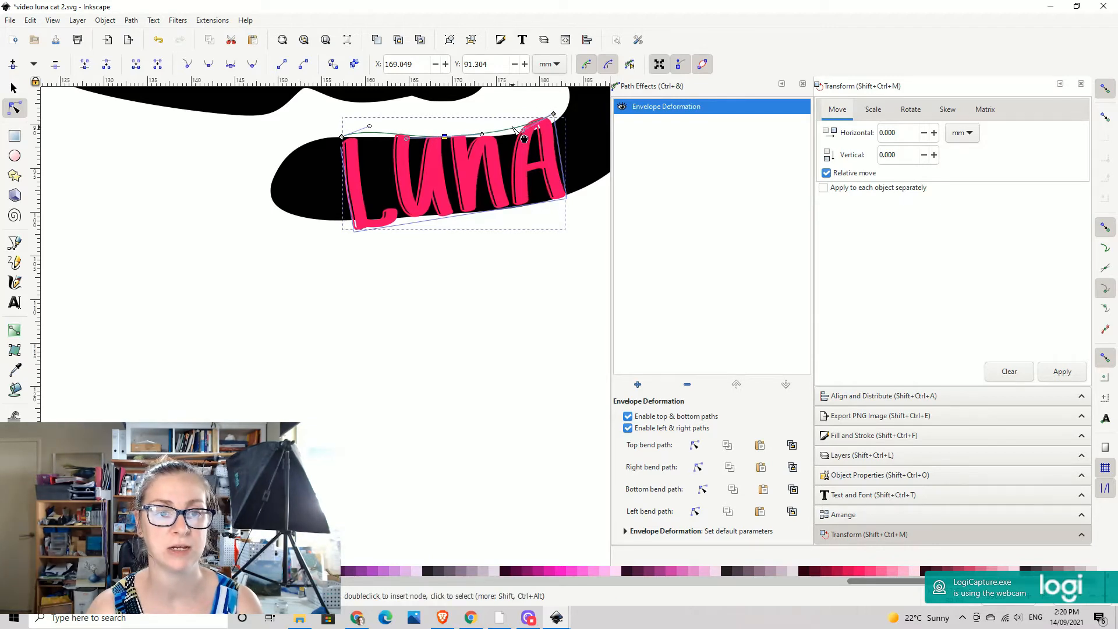
drag(391, 135, 403, 143)
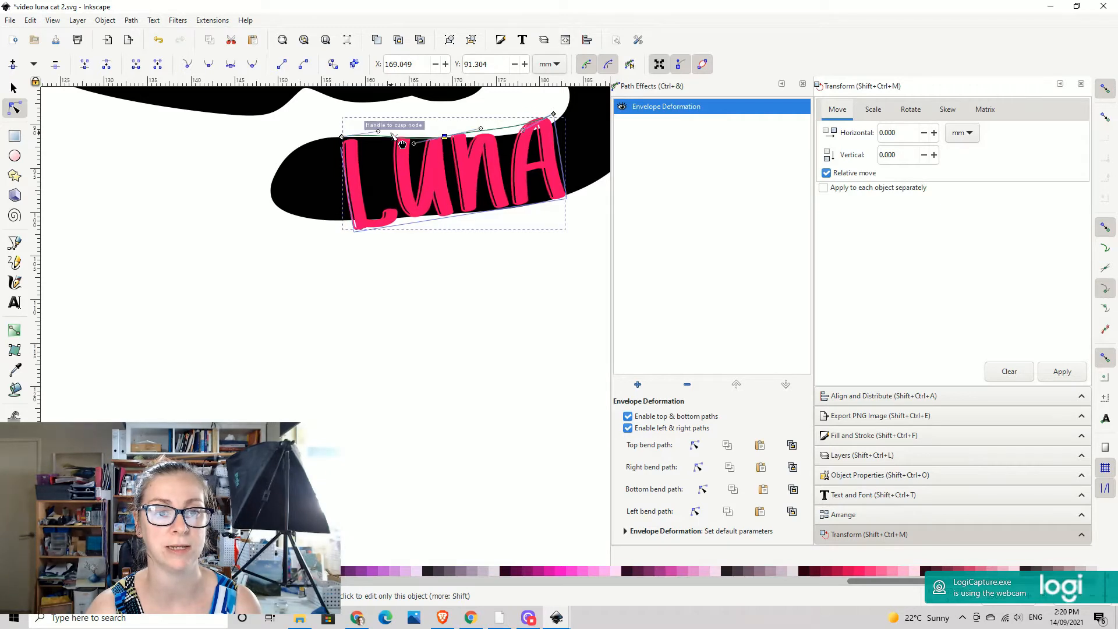
- Add a top bend path node above the N at about X 174.3, Y 91 mm and fit both end nodes to the tail
double_click(491, 130)
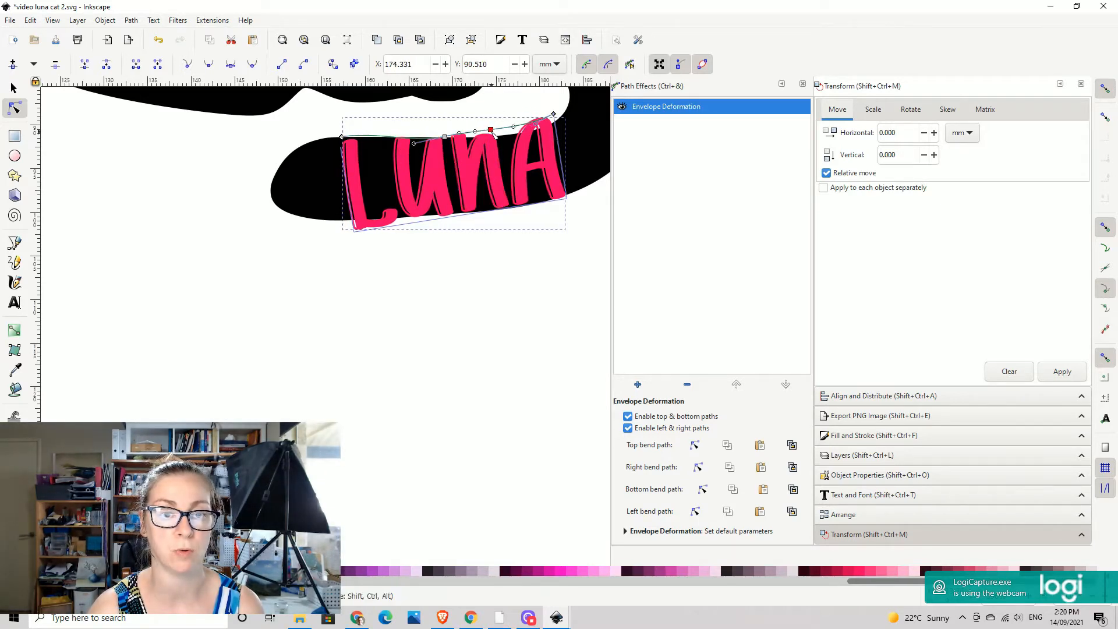
drag(493, 133, 493, 137)
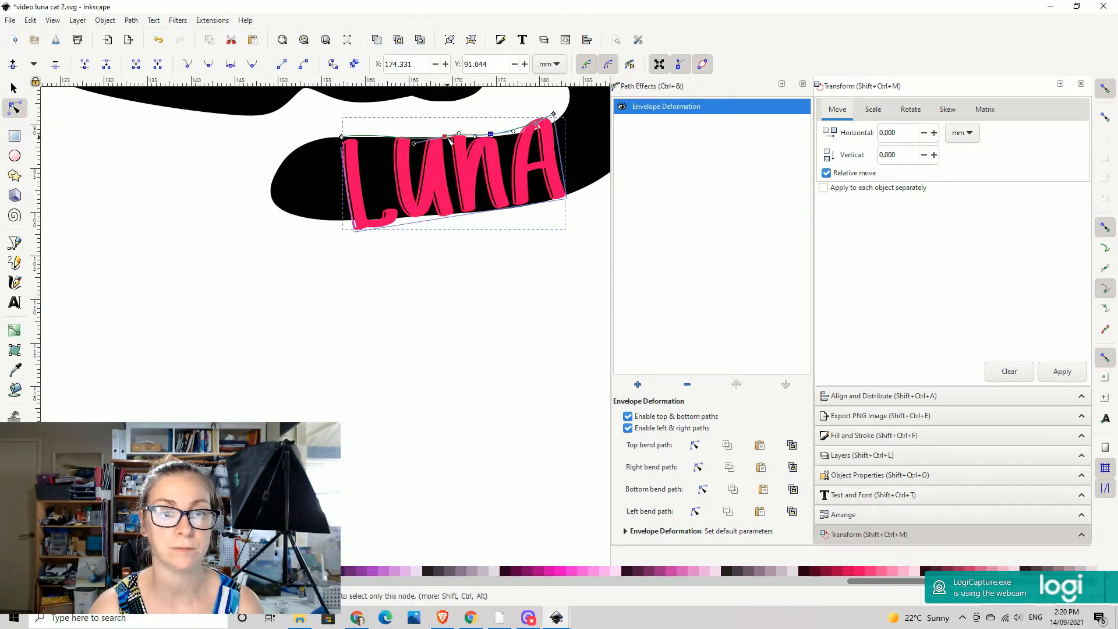
click(446, 138)
drag(460, 135, 461, 139)
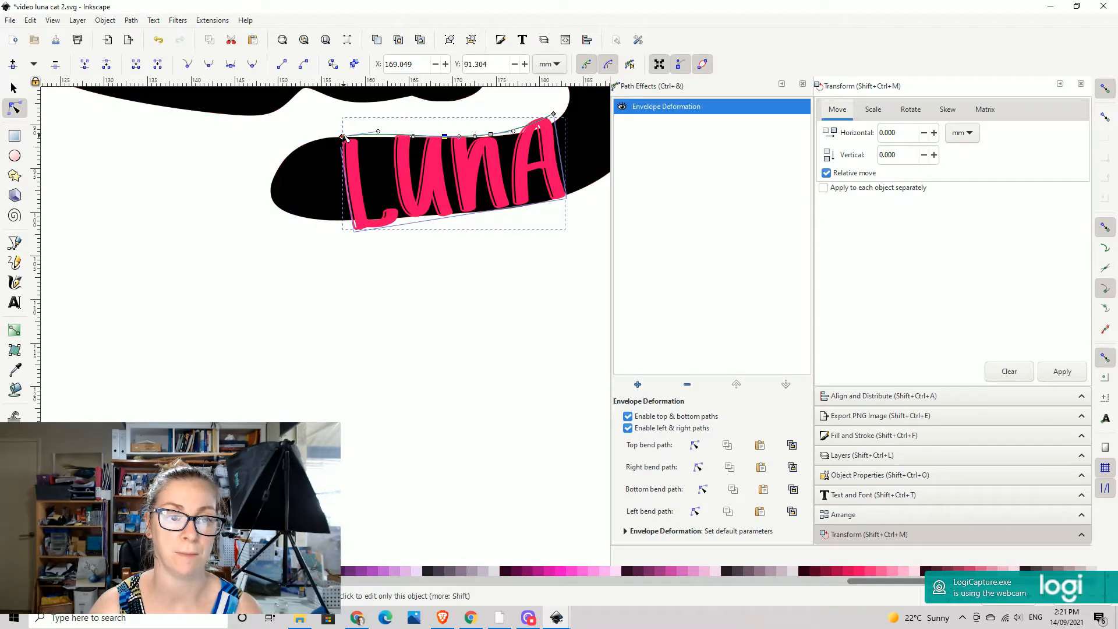
drag(344, 137, 346, 134)
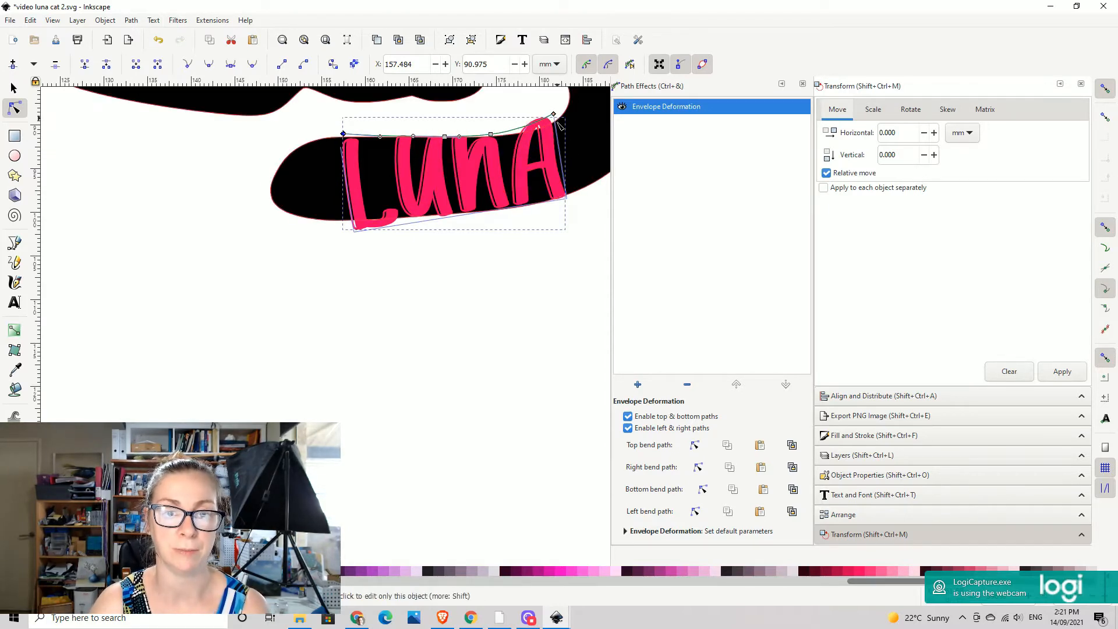
drag(554, 115, 556, 126)
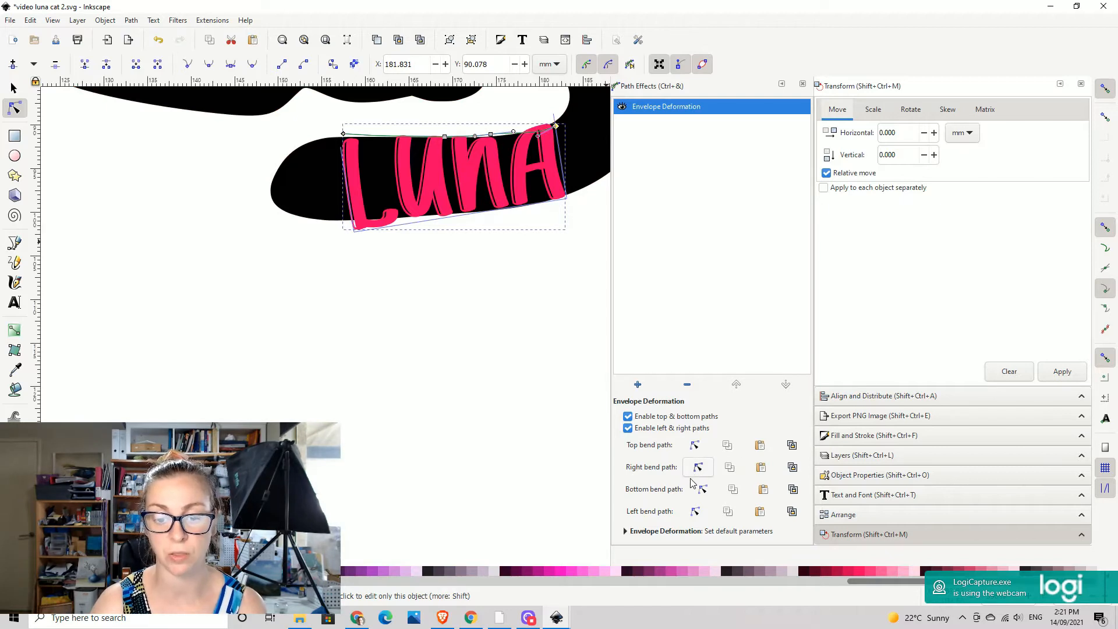
- Curve the bottom bend path along the tail's lower edge, with end nodes at about X 158.1, Y 100.5 mm and X 183, Y 97.8 mm
click(703, 494)
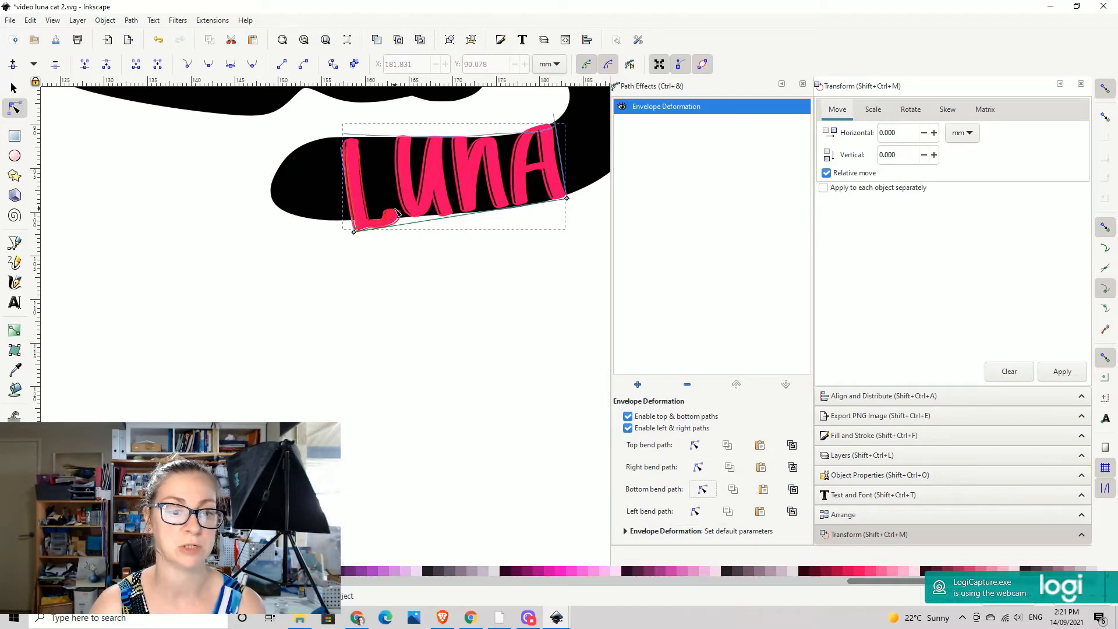
drag(415, 226, 350, 220)
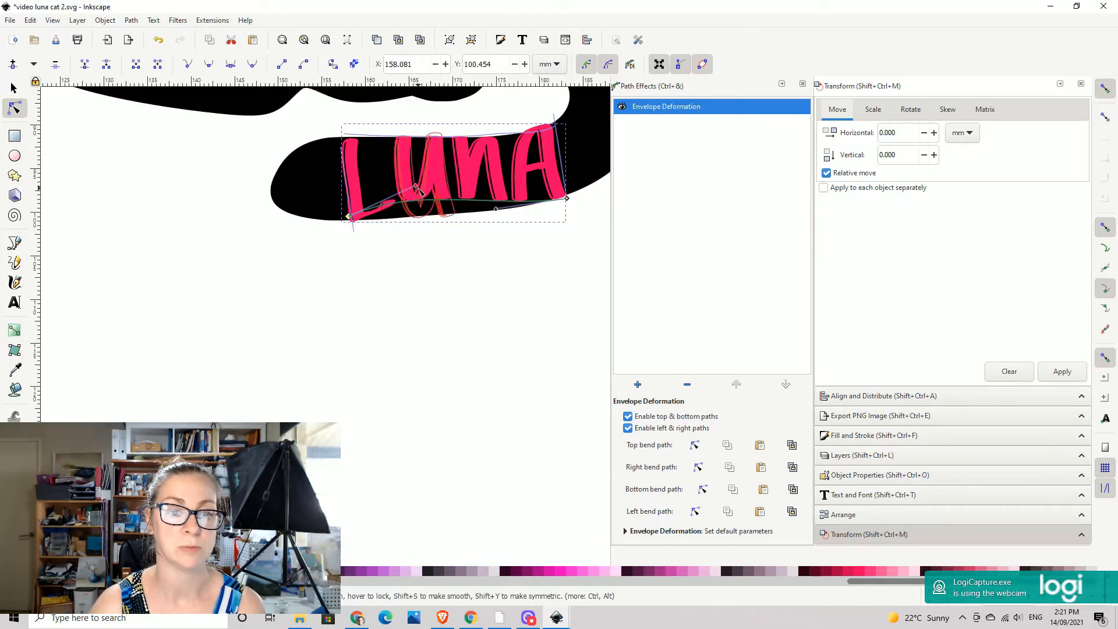
drag(416, 187, 417, 224)
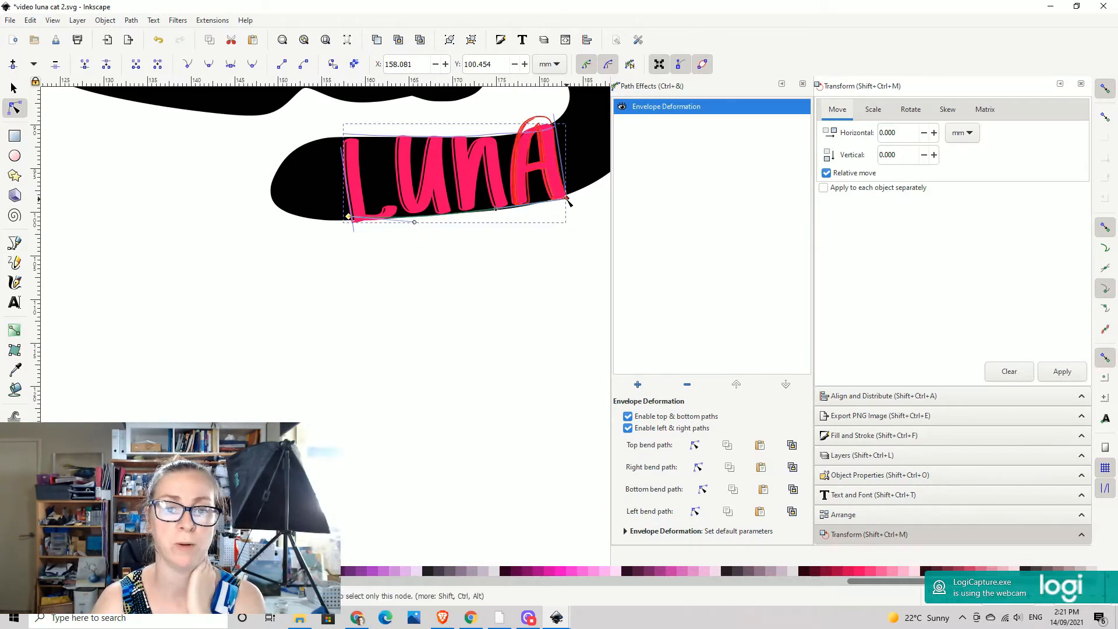
drag(566, 199, 566, 193)
drag(495, 206, 498, 222)
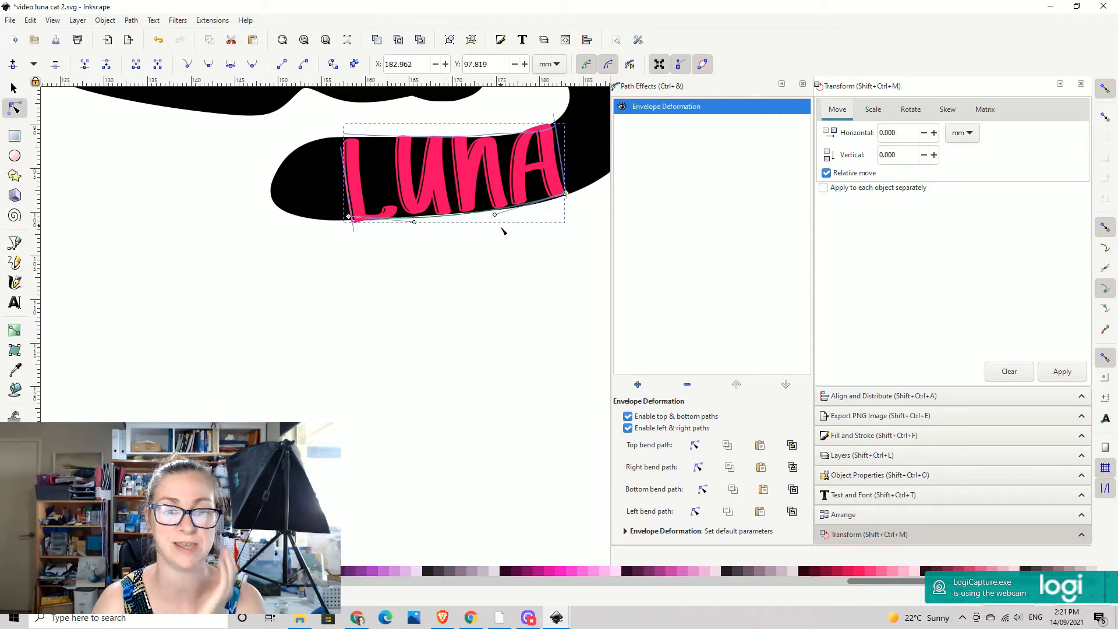
click(501, 239)
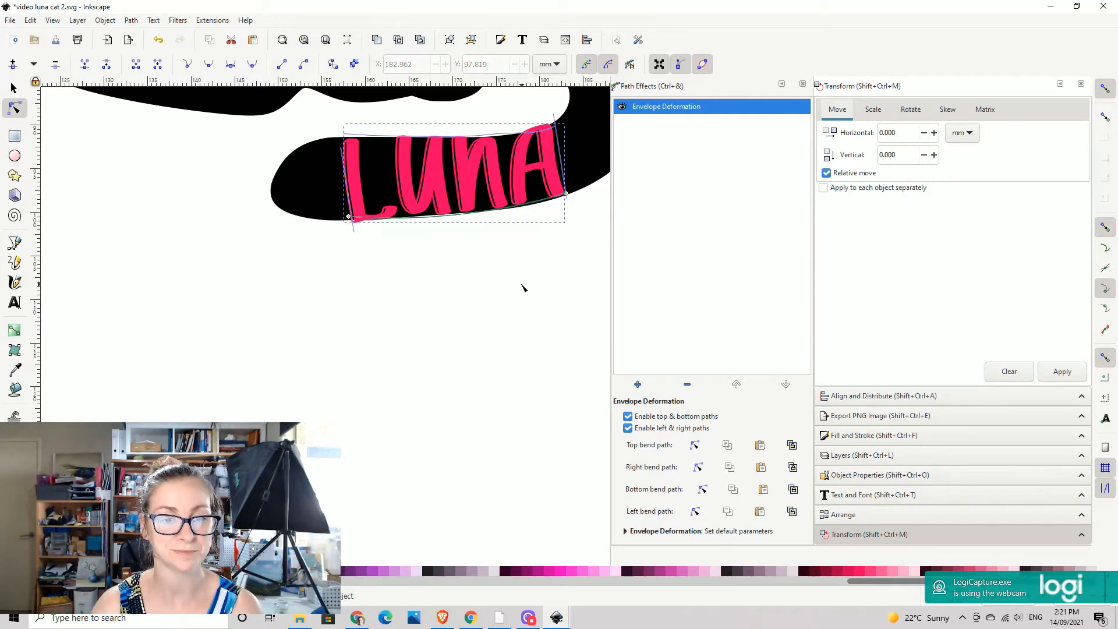
- Reselect the LUNA lettering and bow its left bend path slightly outward beside the L
drag(524, 295, 474, 301)
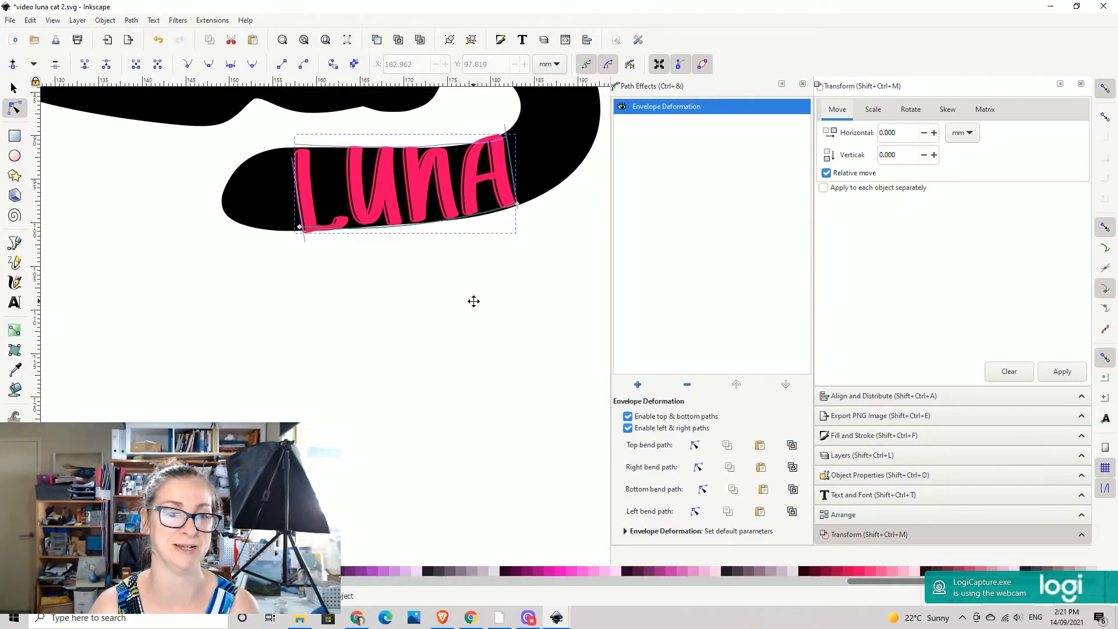
click(563, 257)
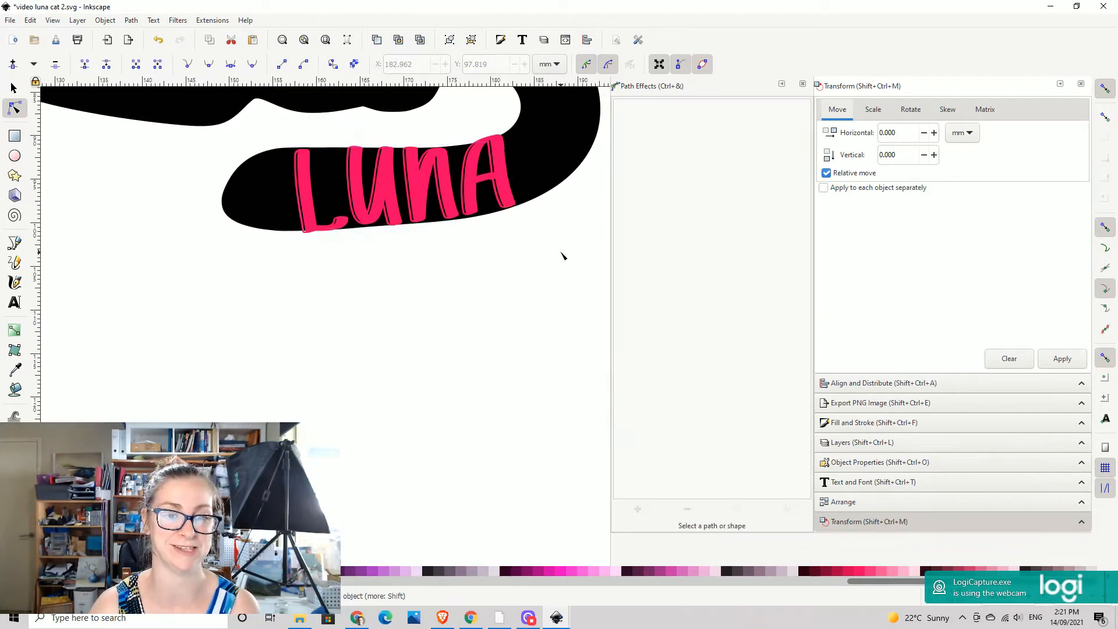
click(309, 199)
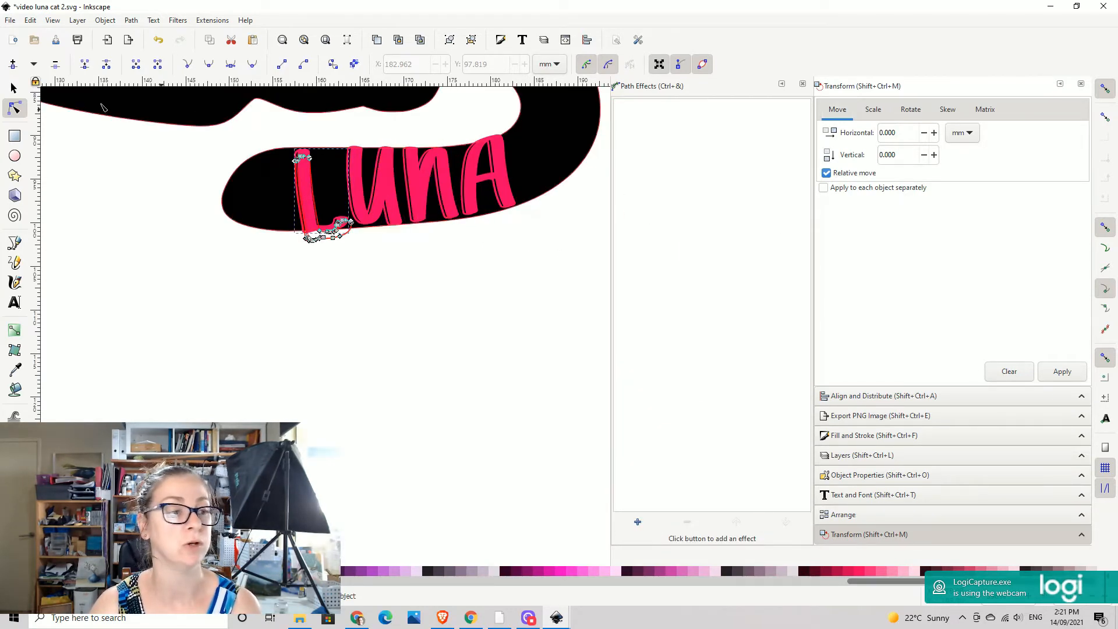
click(16, 91)
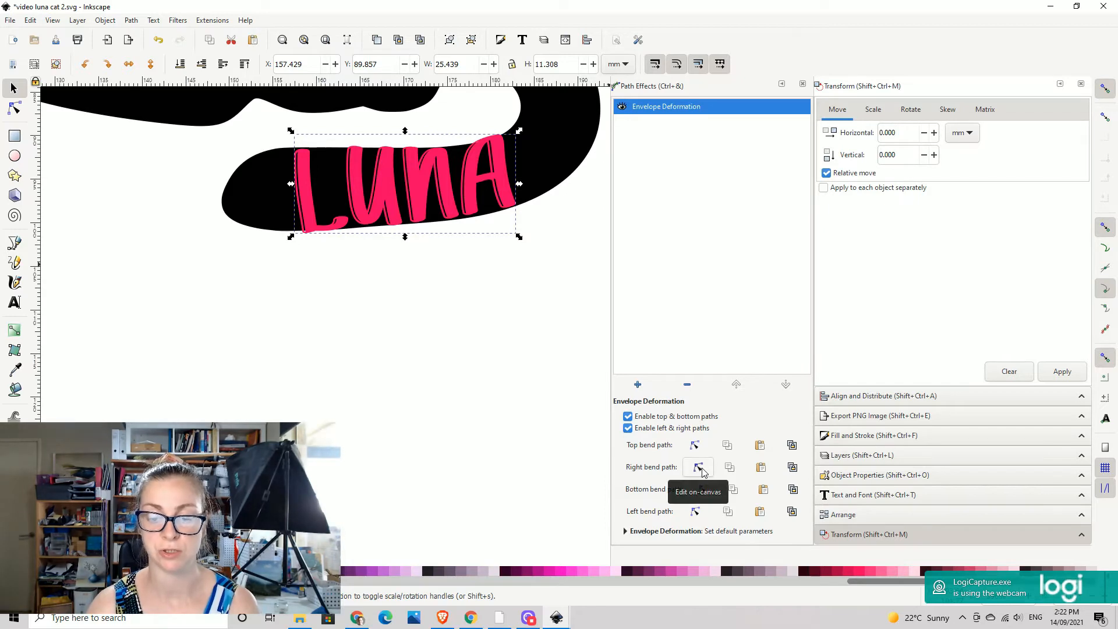
click(699, 513)
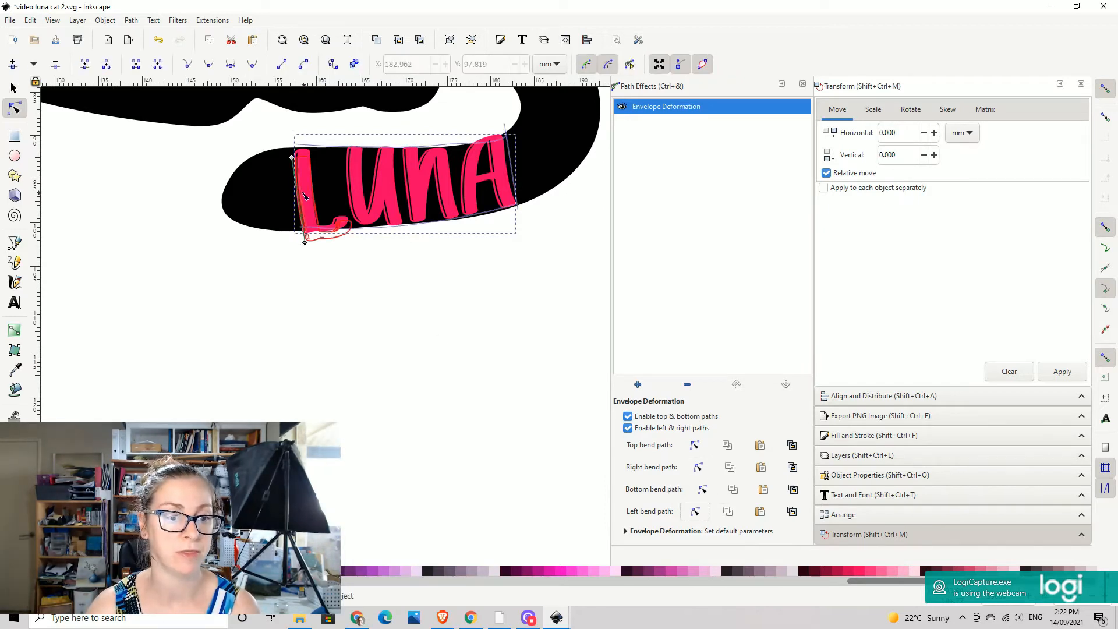
drag(299, 200, 294, 203)
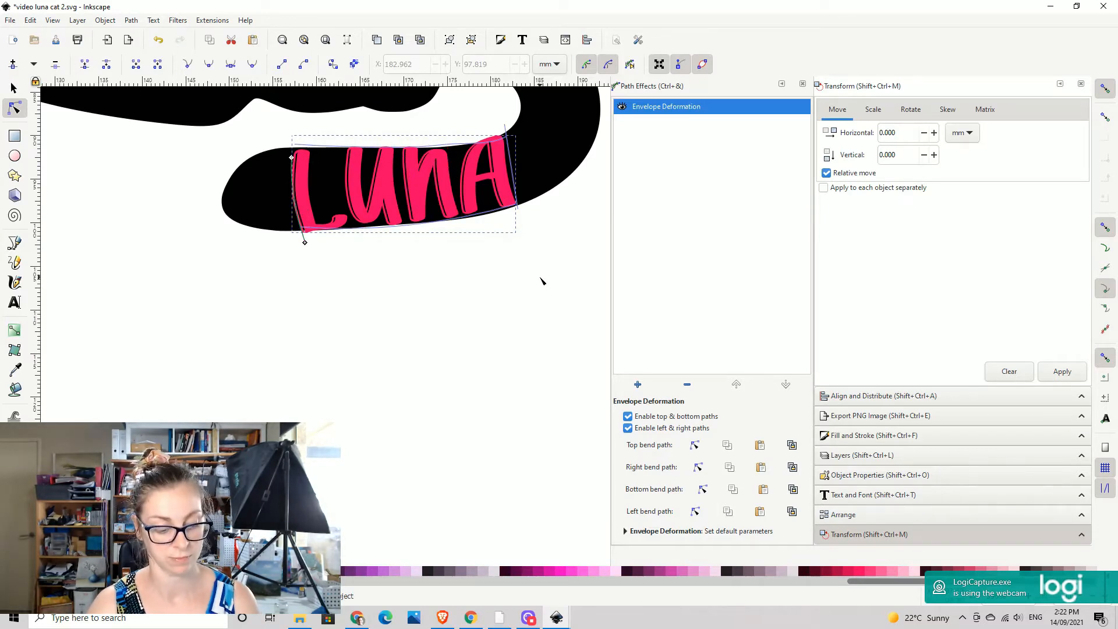
- Deselect the LUNA lettering, close the path effects settings and reframe the cat's body and tail
click(407, 305)
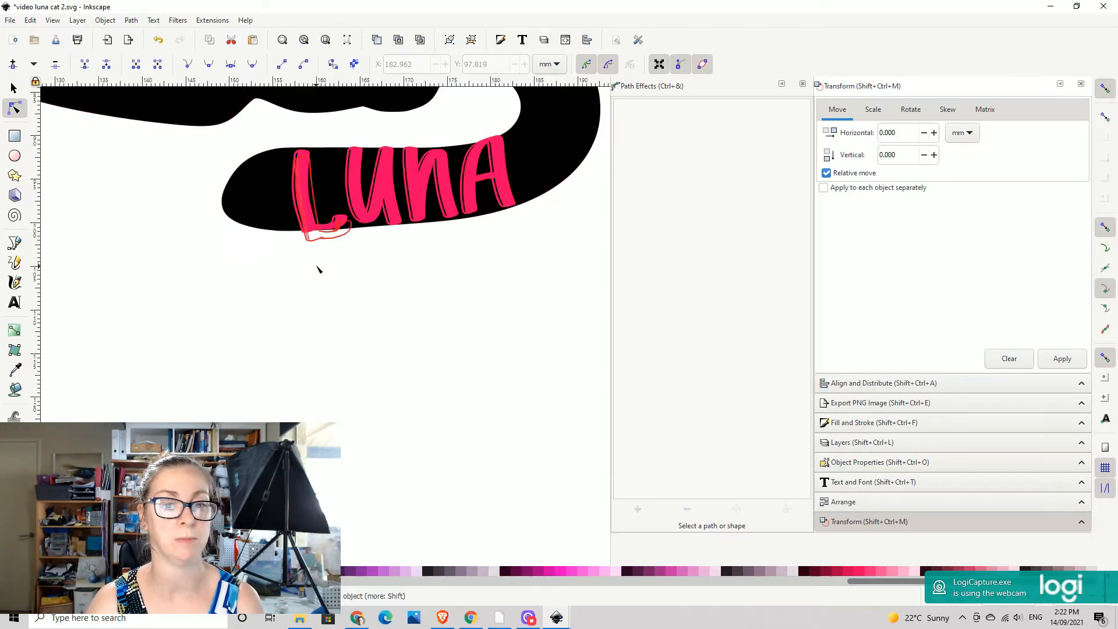
click(803, 85)
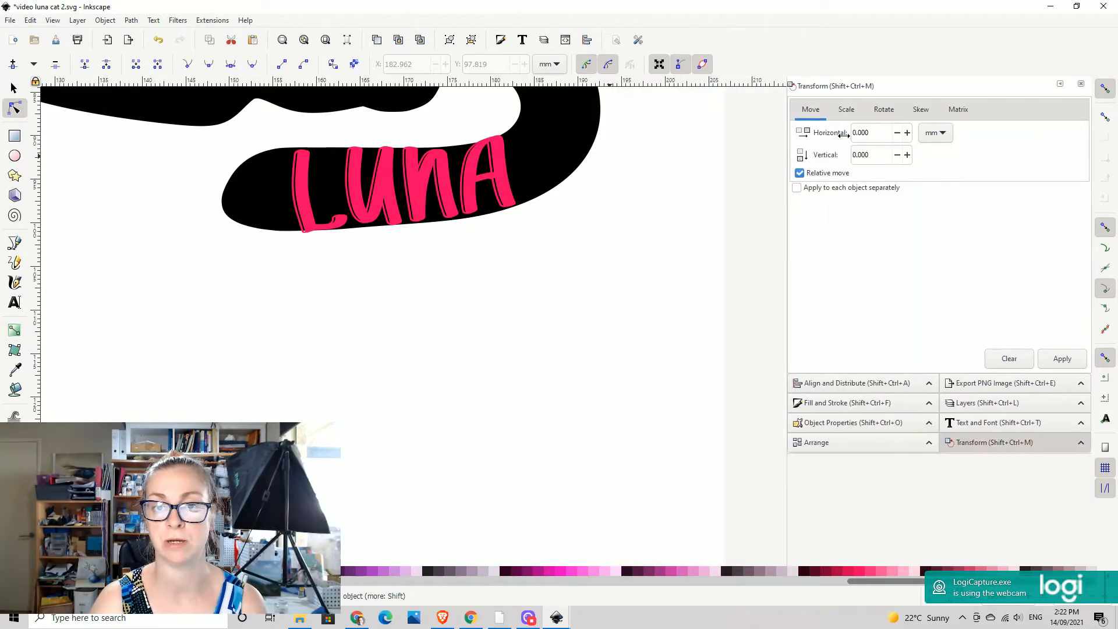
drag(611, 156, 815, 155)
drag(491, 274, 589, 413)
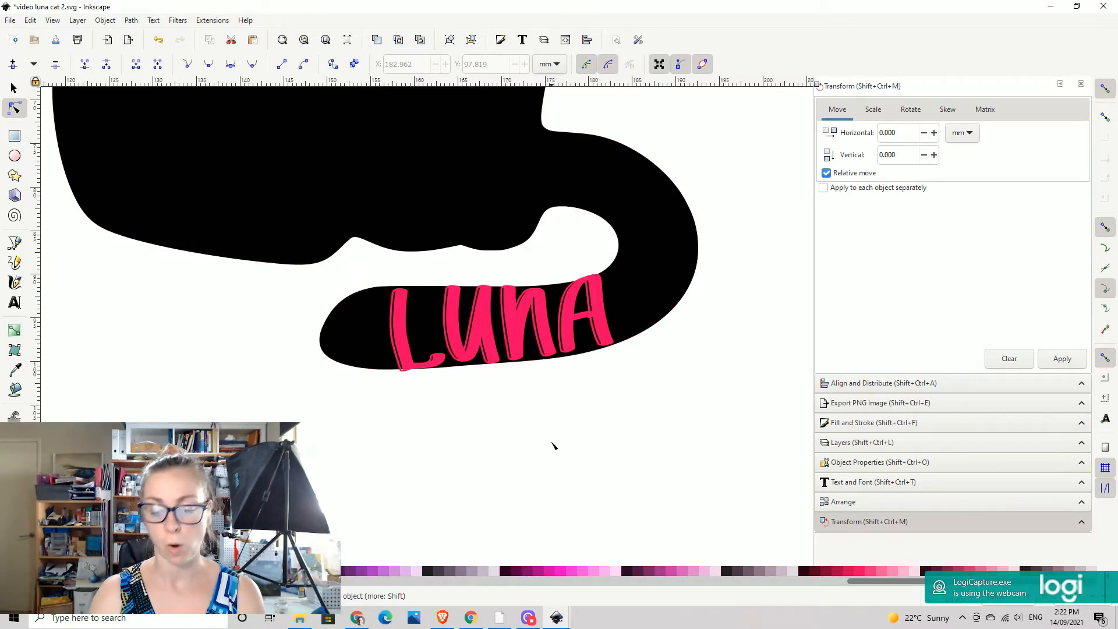
key(plus)
key(minus)
key(minus)
key(minus)
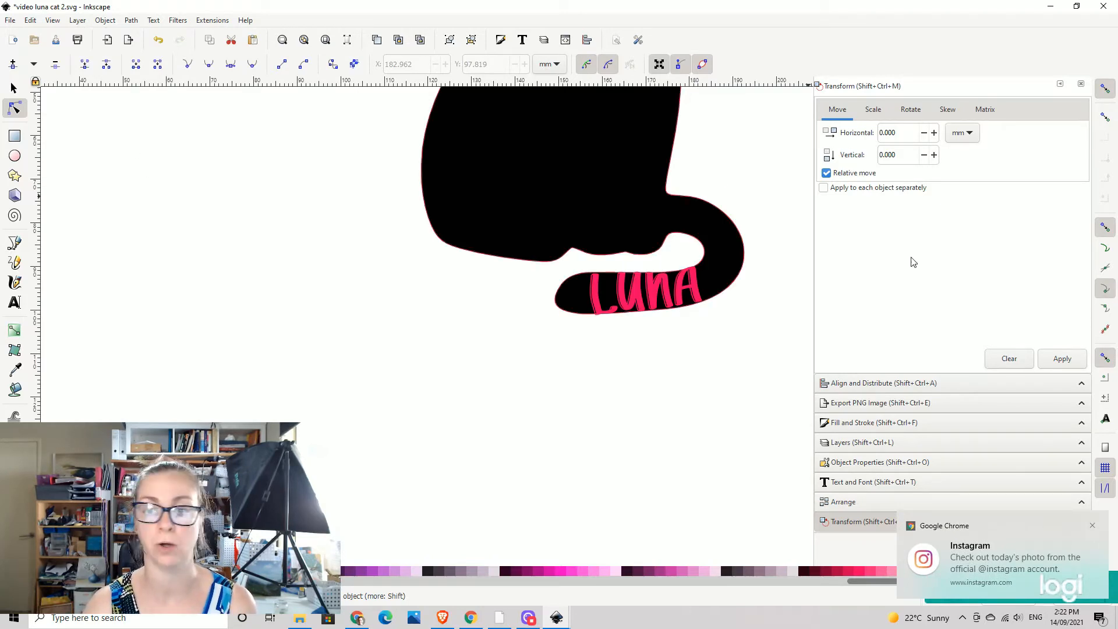
- Add a layer named "cutcout" above the TEXT layer
click(875, 445)
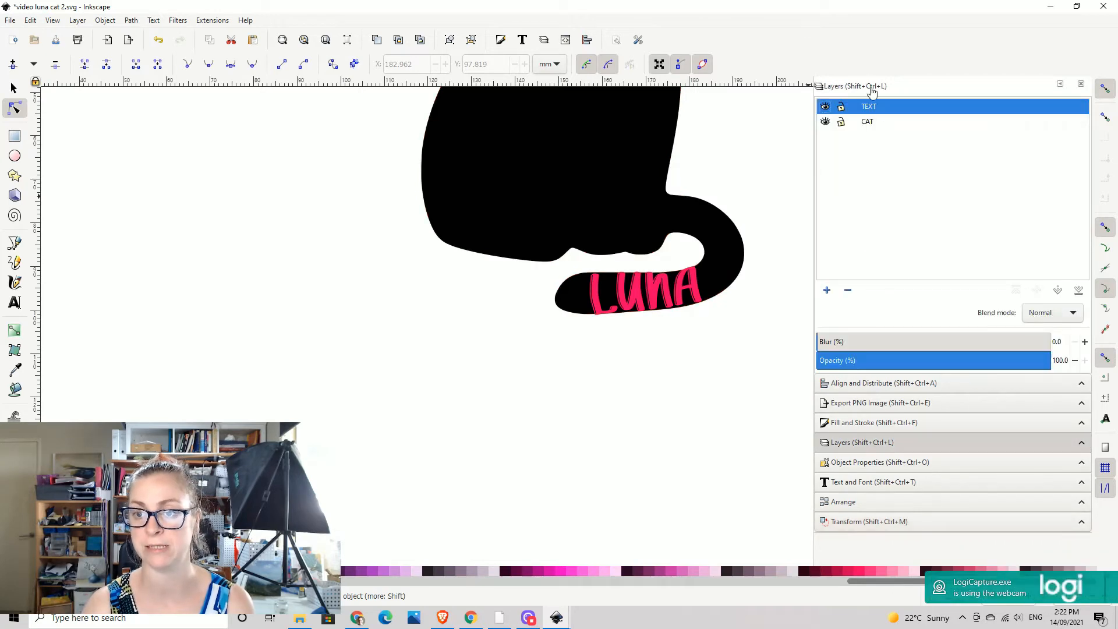
click(827, 291)
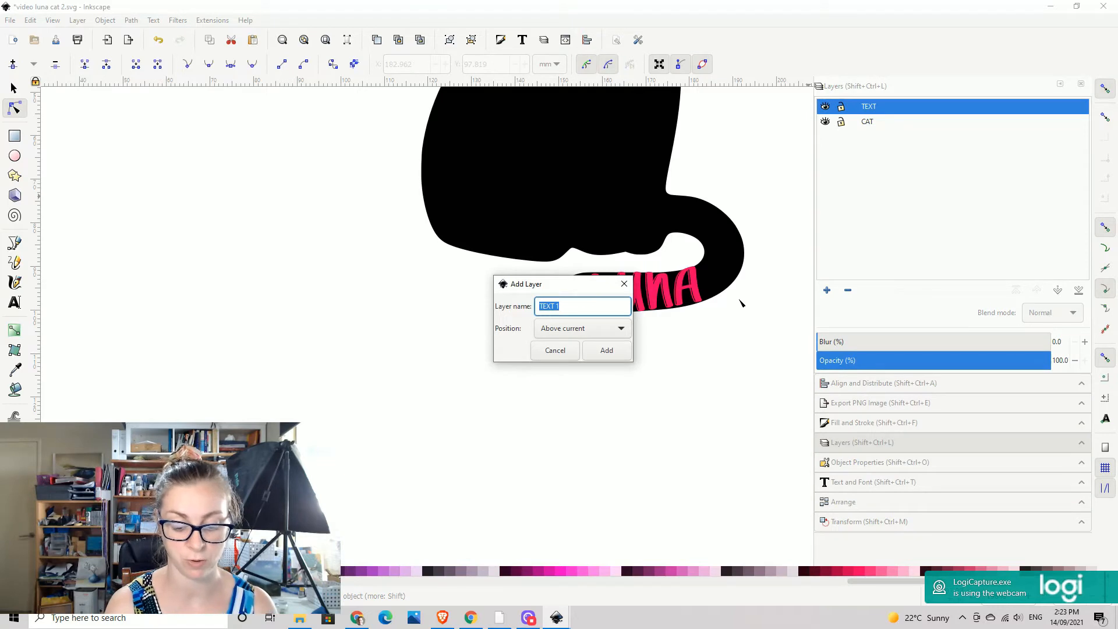
text(cutcout)
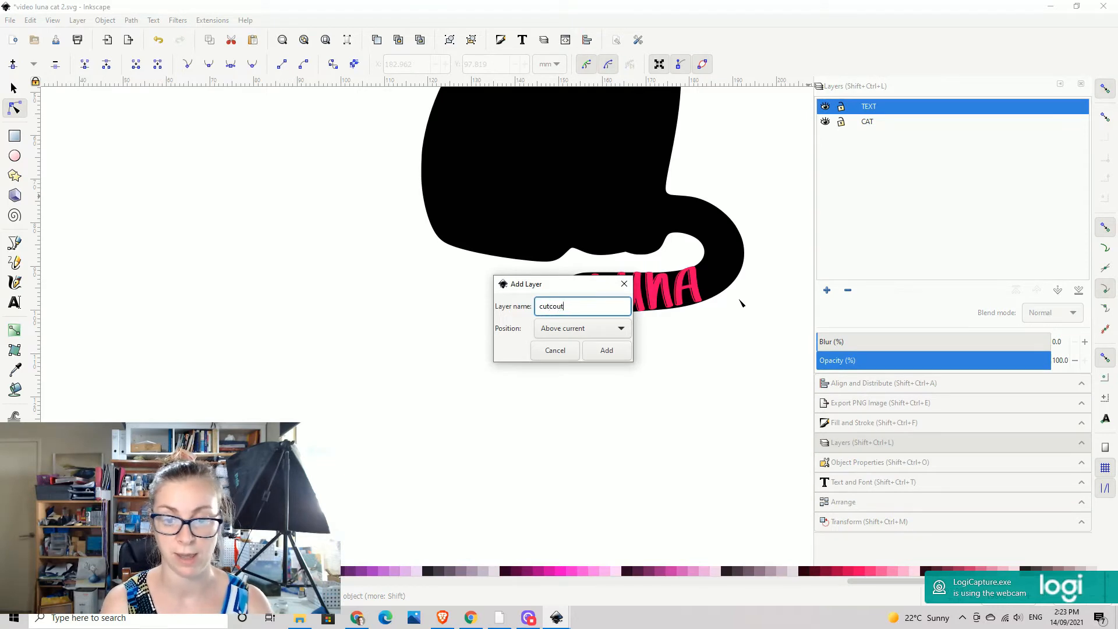
key(Return)
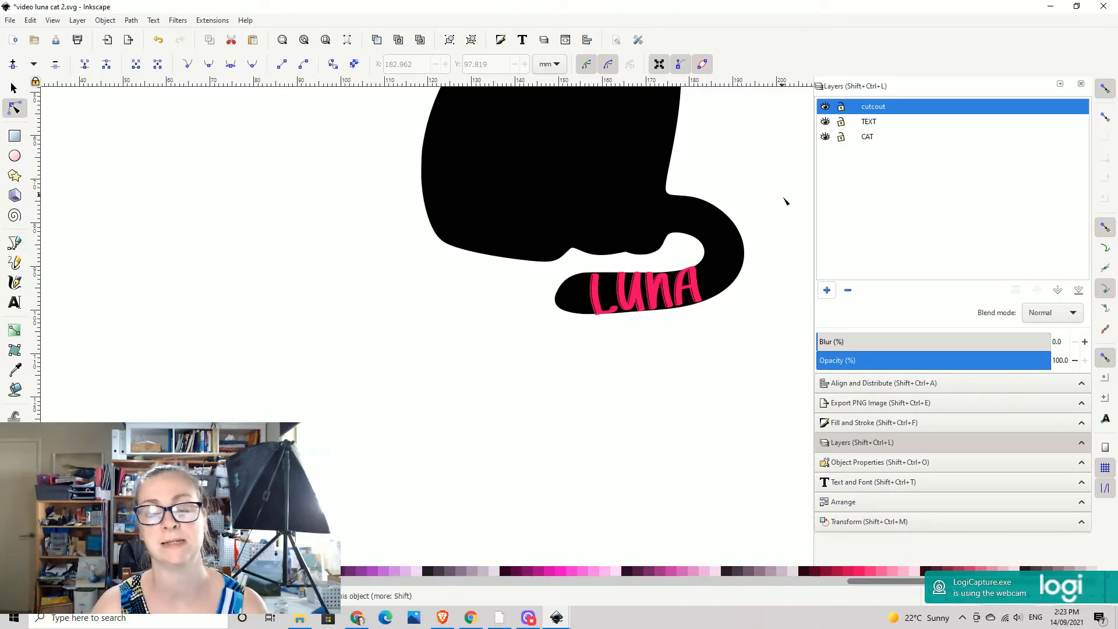
- Set the opacity of the cat silhouette on the CAT layer to 50% and deselect it
drag(785, 205, 731, 210)
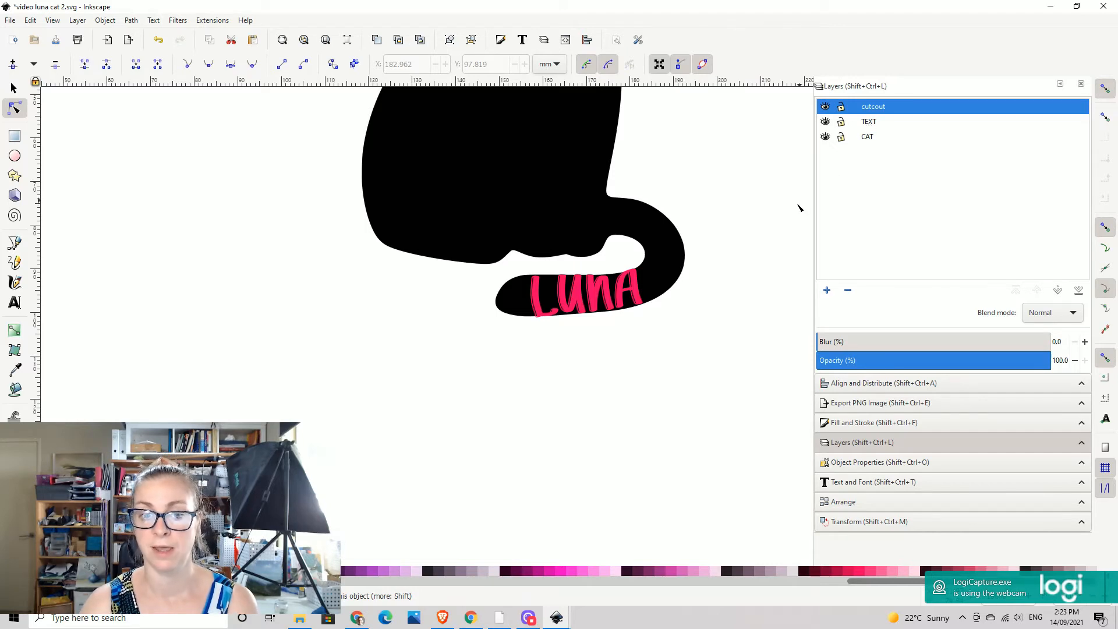
click(866, 140)
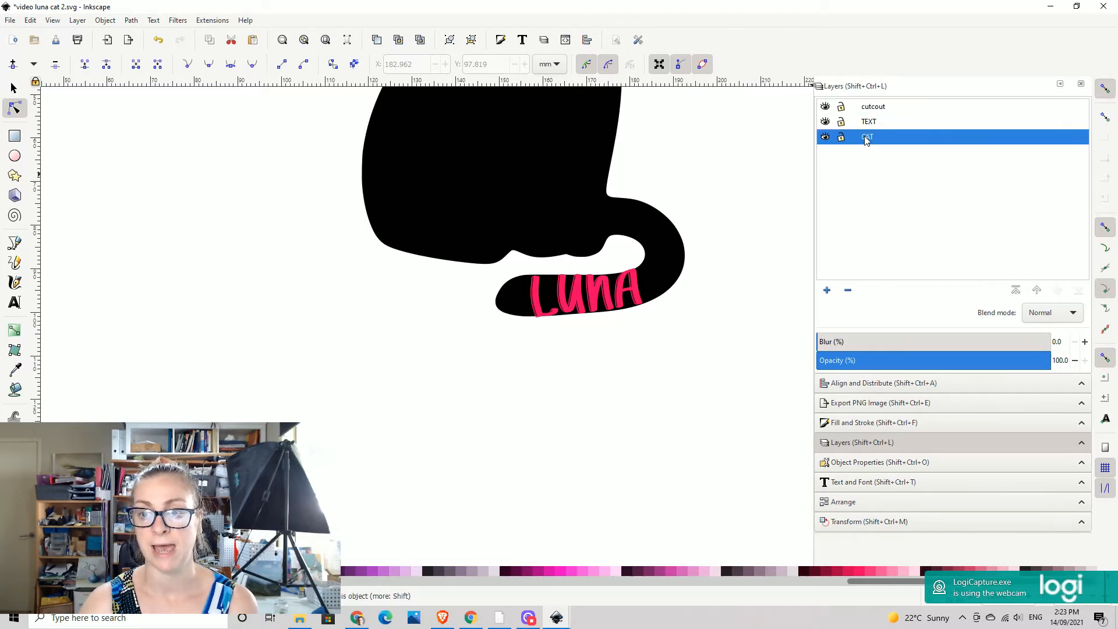
click(526, 178)
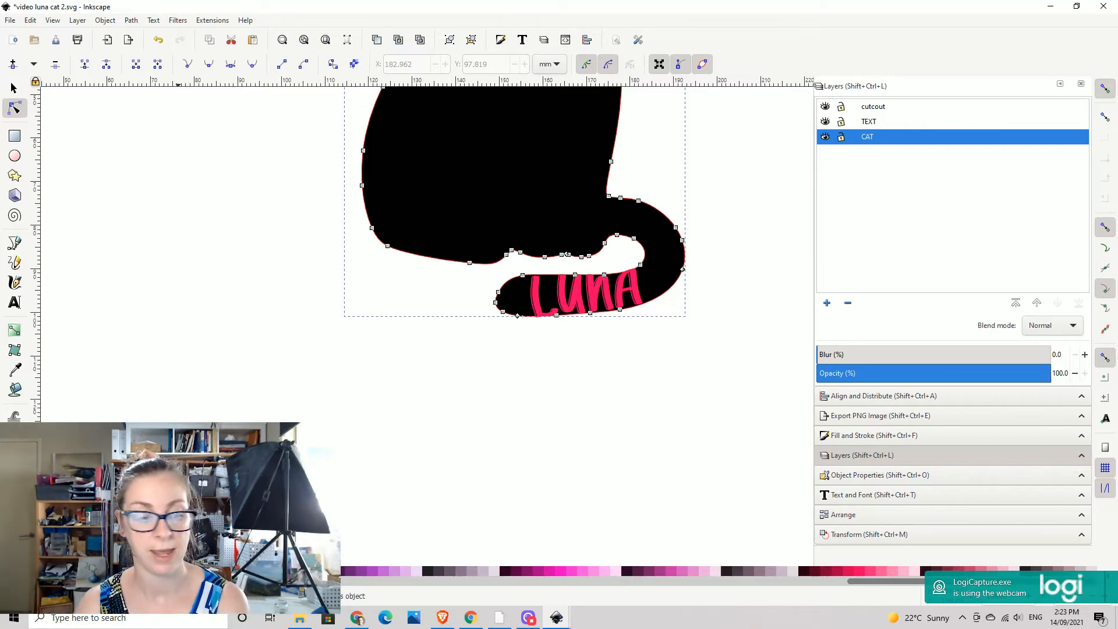
key(Return)
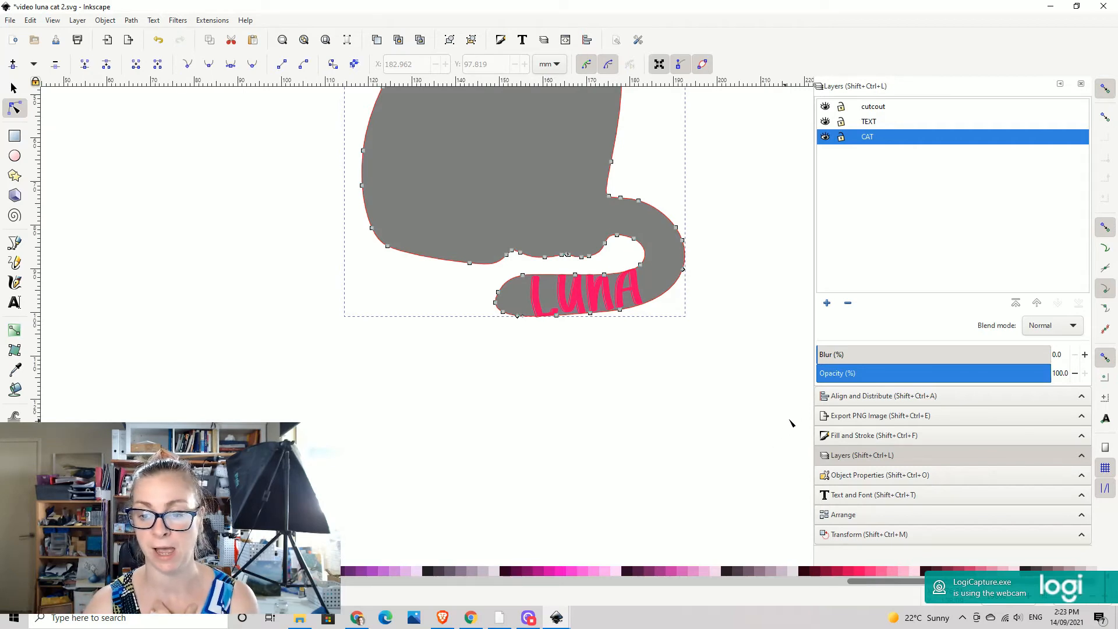
click(864, 476)
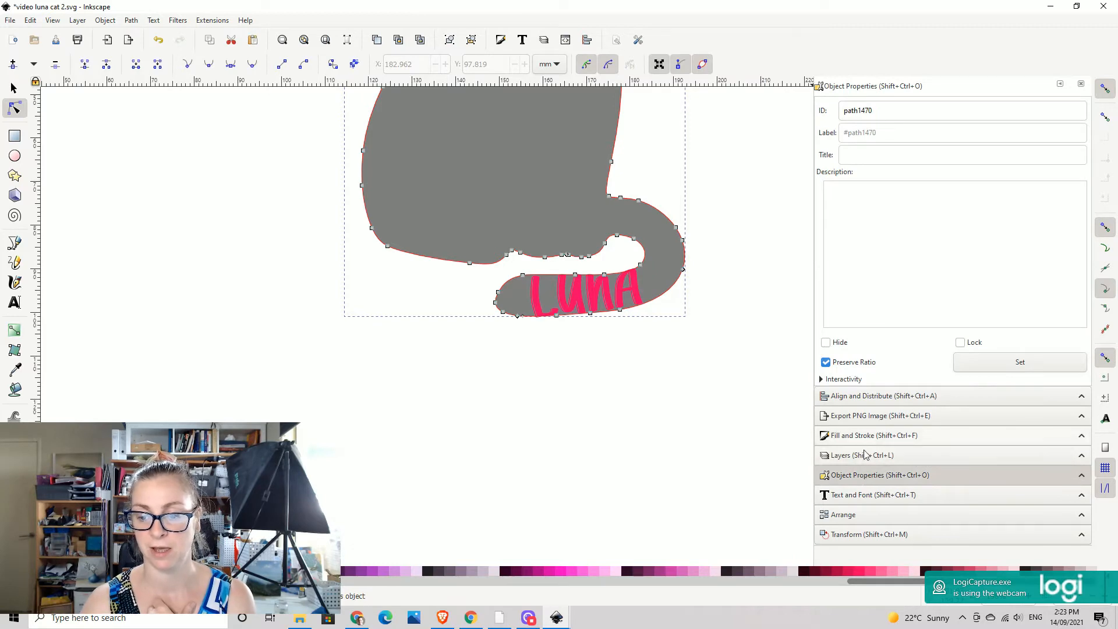
click(866, 457)
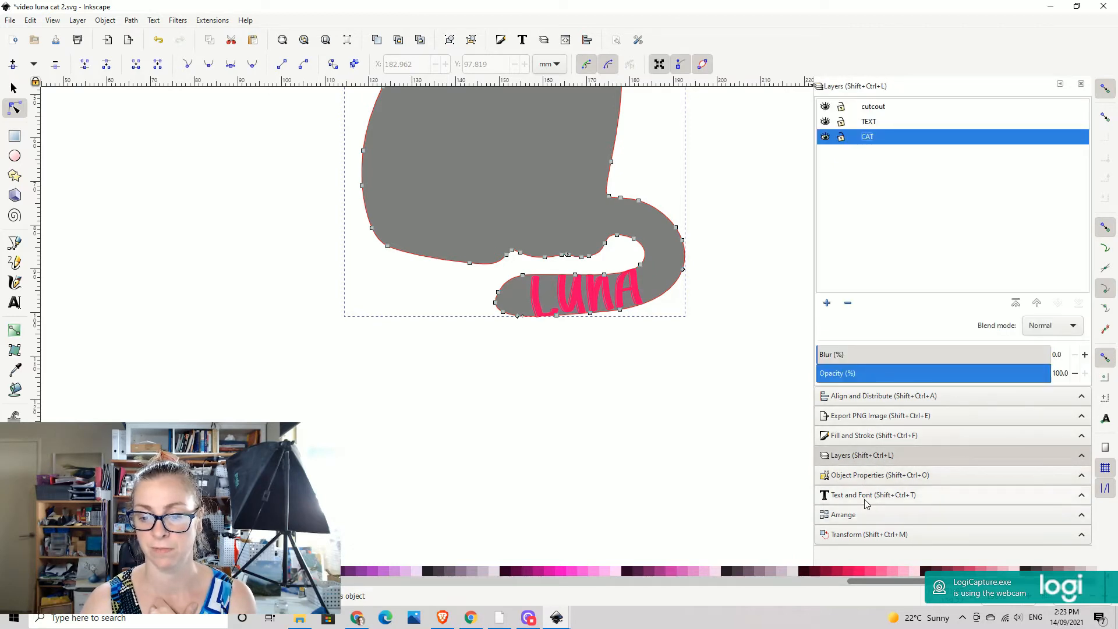
click(862, 496)
click(870, 437)
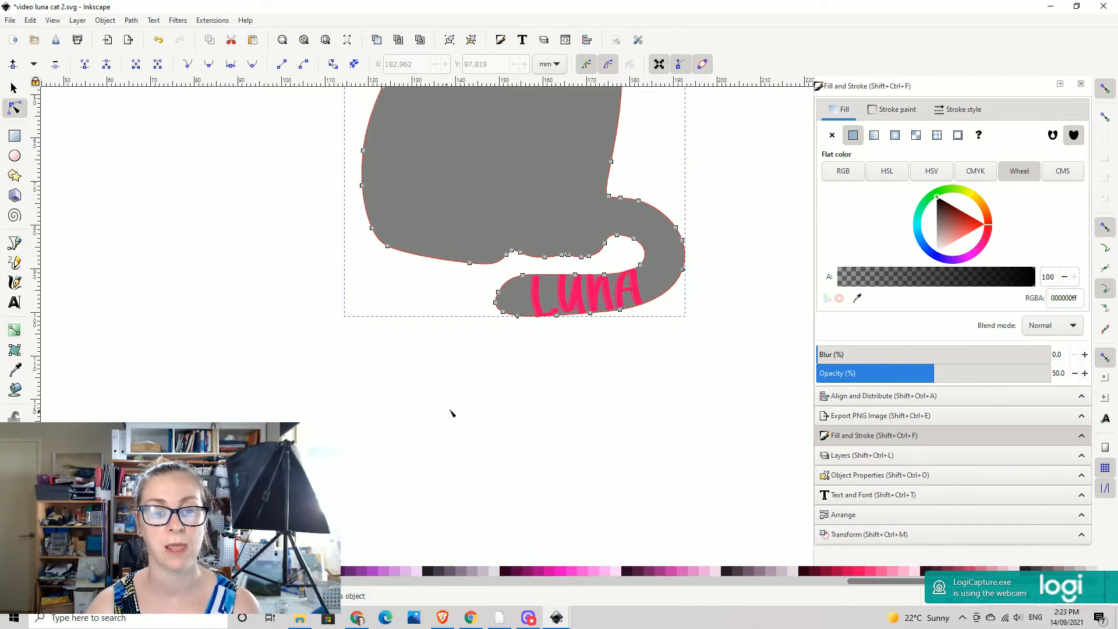
drag(478, 404, 440, 532)
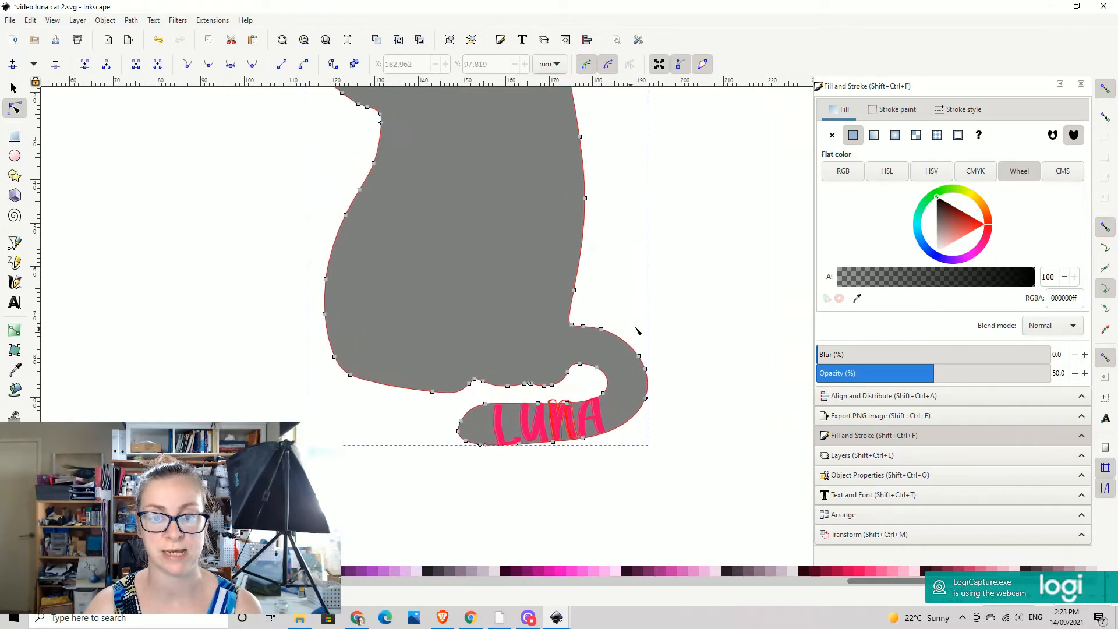
click(734, 312)
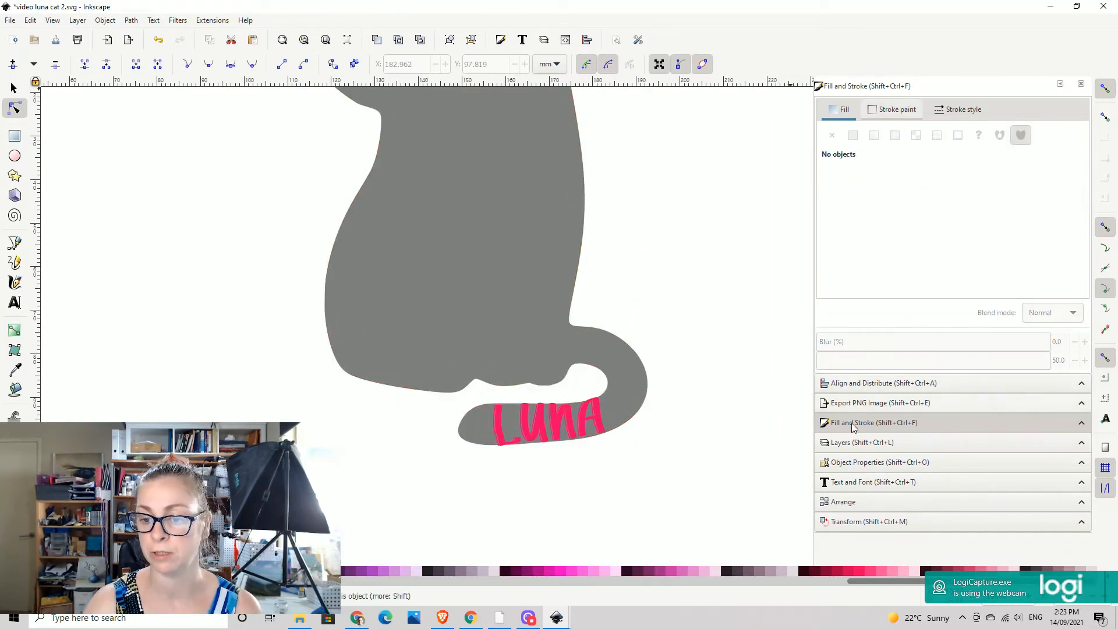
- Lower the TEXT layer beneath the CAT layer and toggle its visibility off and on
click(853, 444)
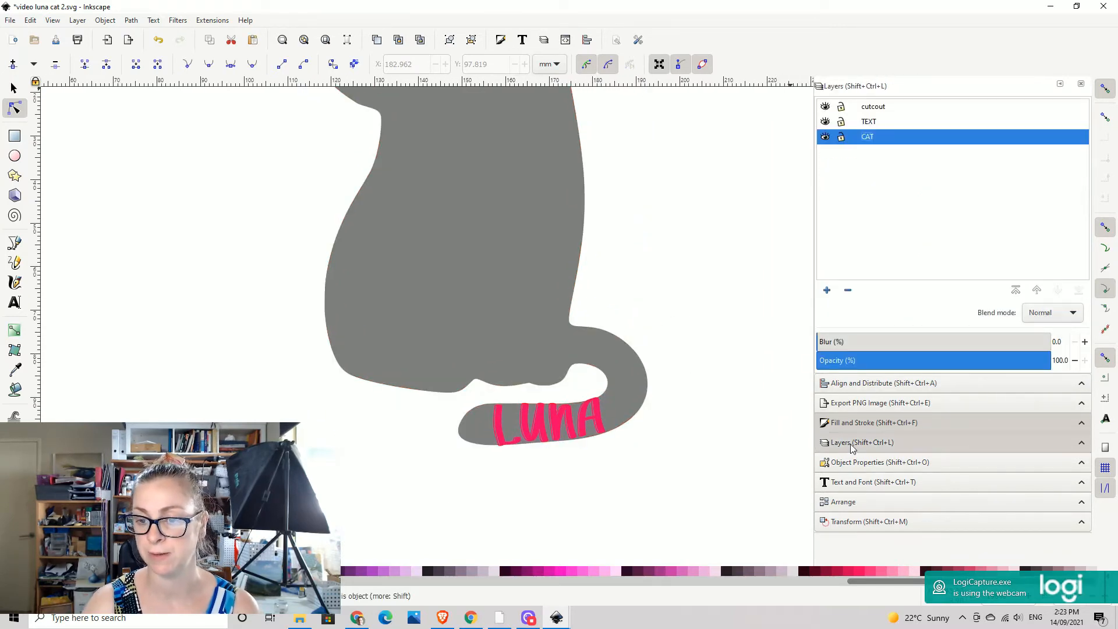
click(874, 123)
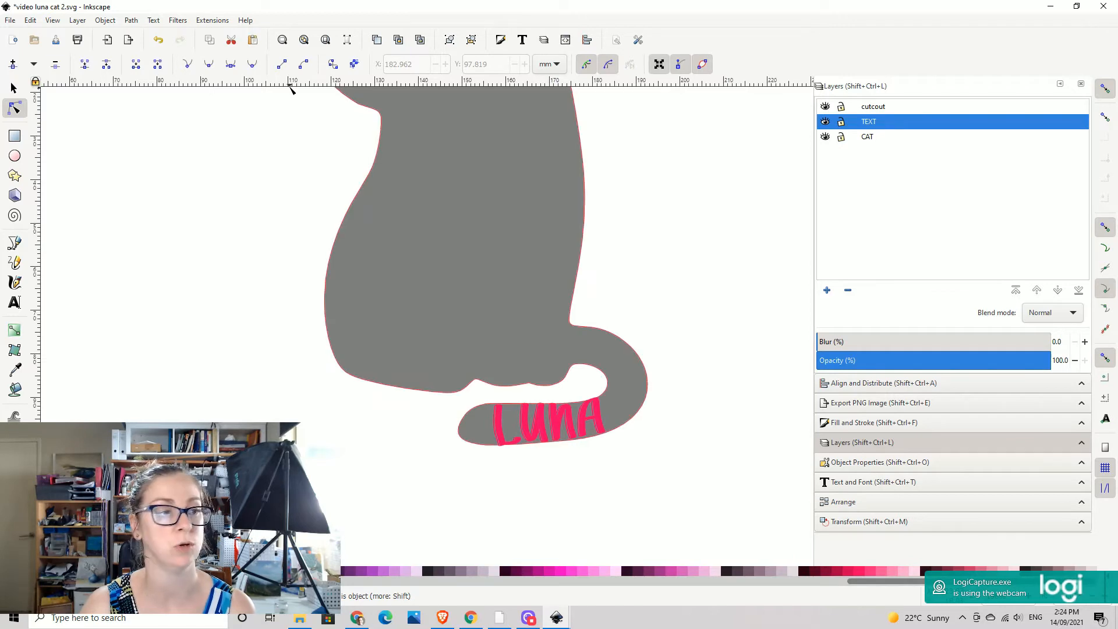
click(75, 23)
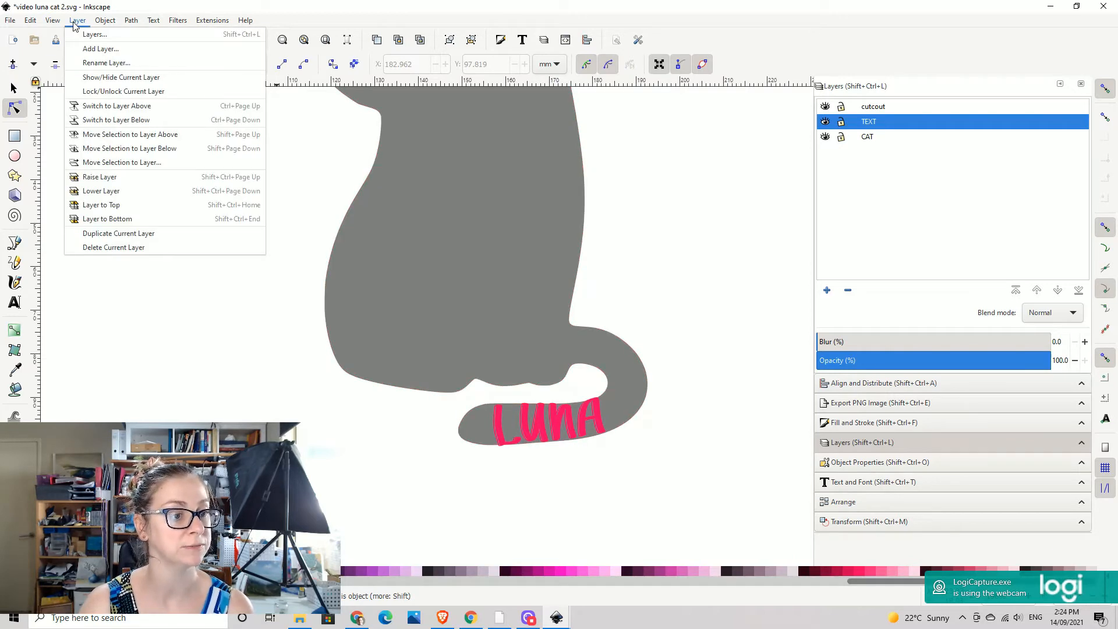
click(112, 192)
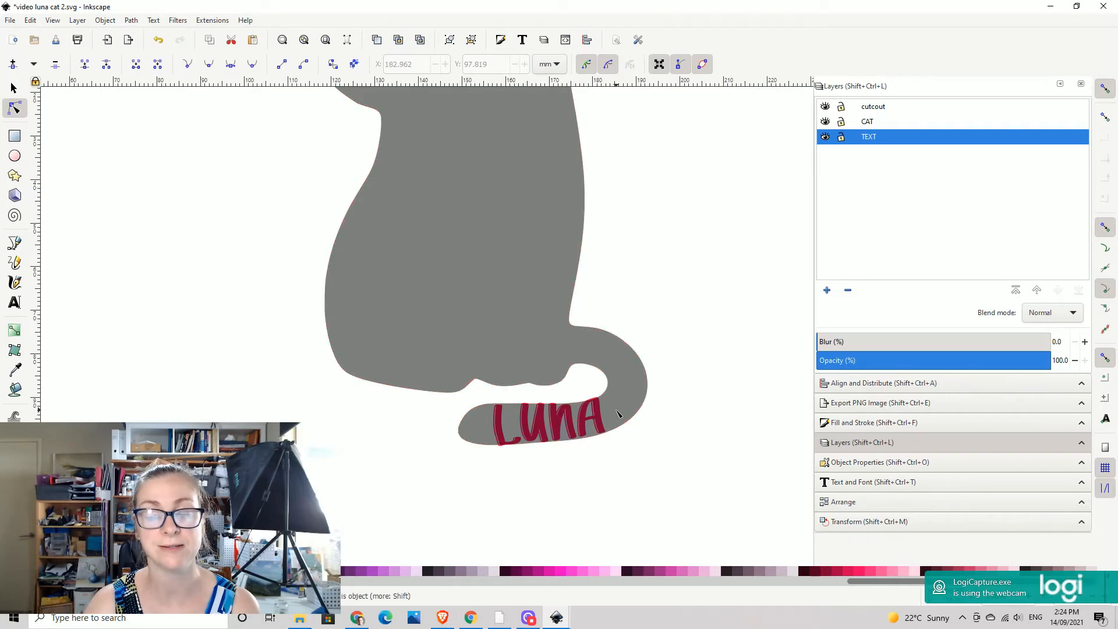
click(824, 139)
click(824, 138)
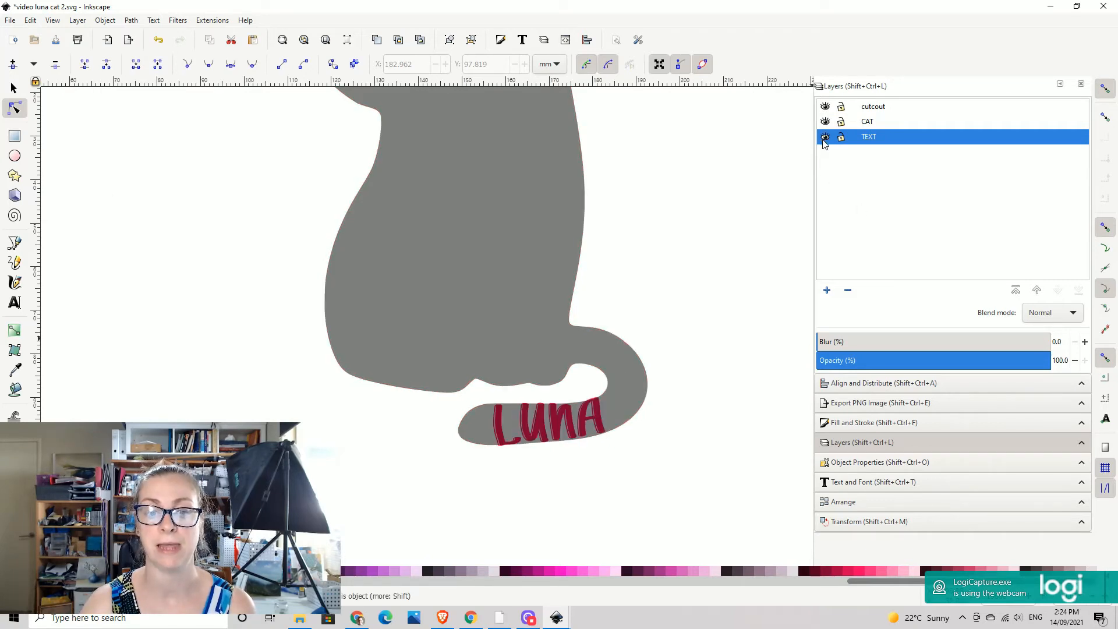
- Try the cat silhouette at 100% opacity, restore it to 50% and deselect it
click(523, 232)
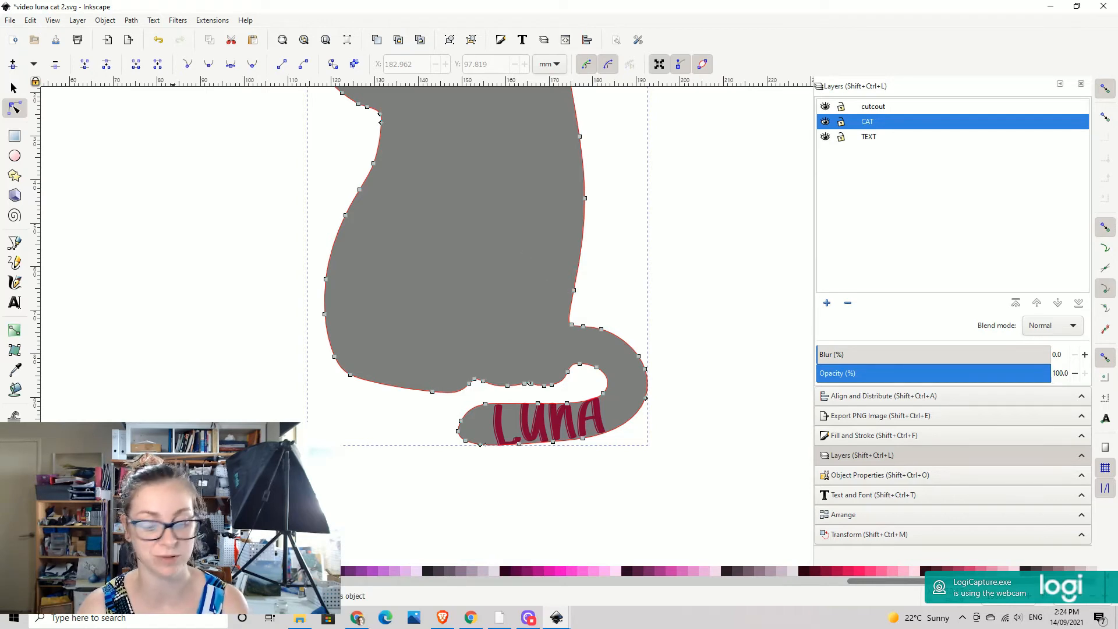
key(Return)
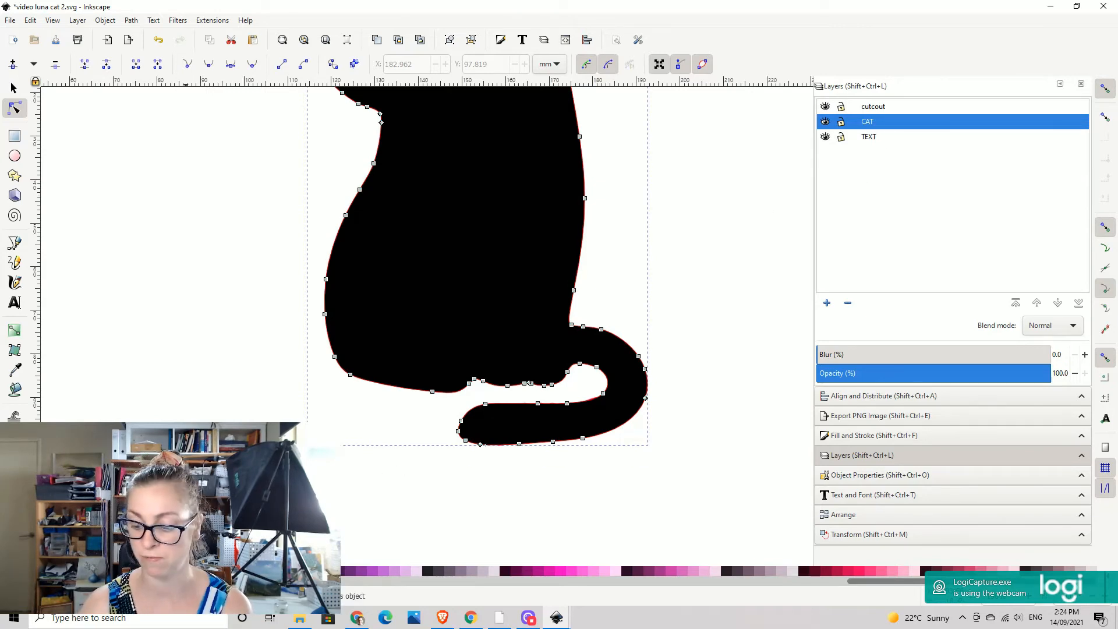
key(Return)
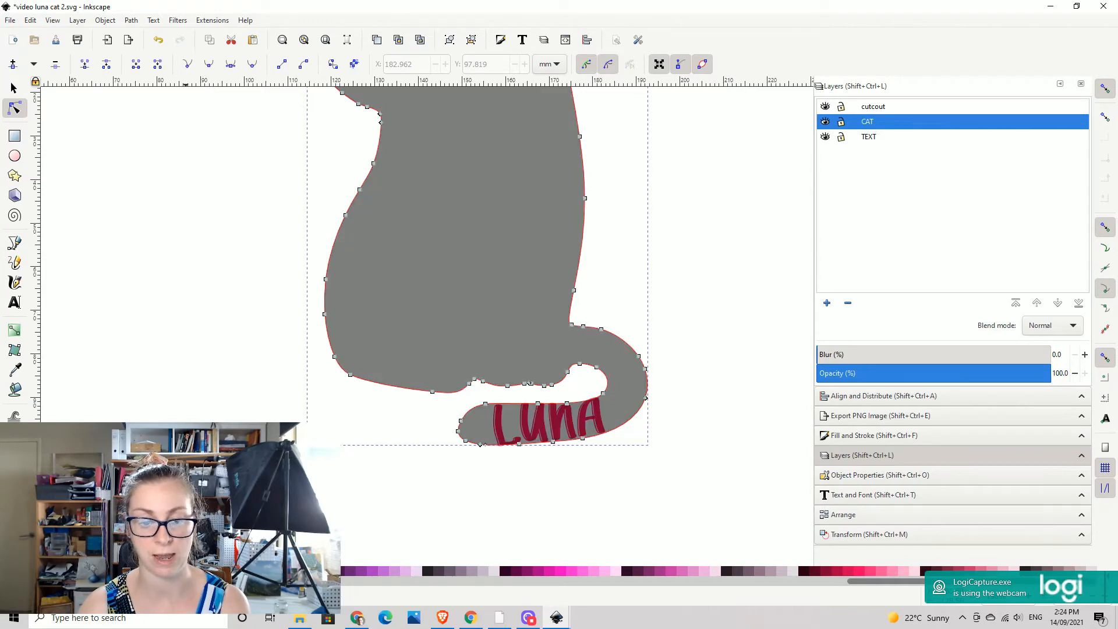
click(720, 401)
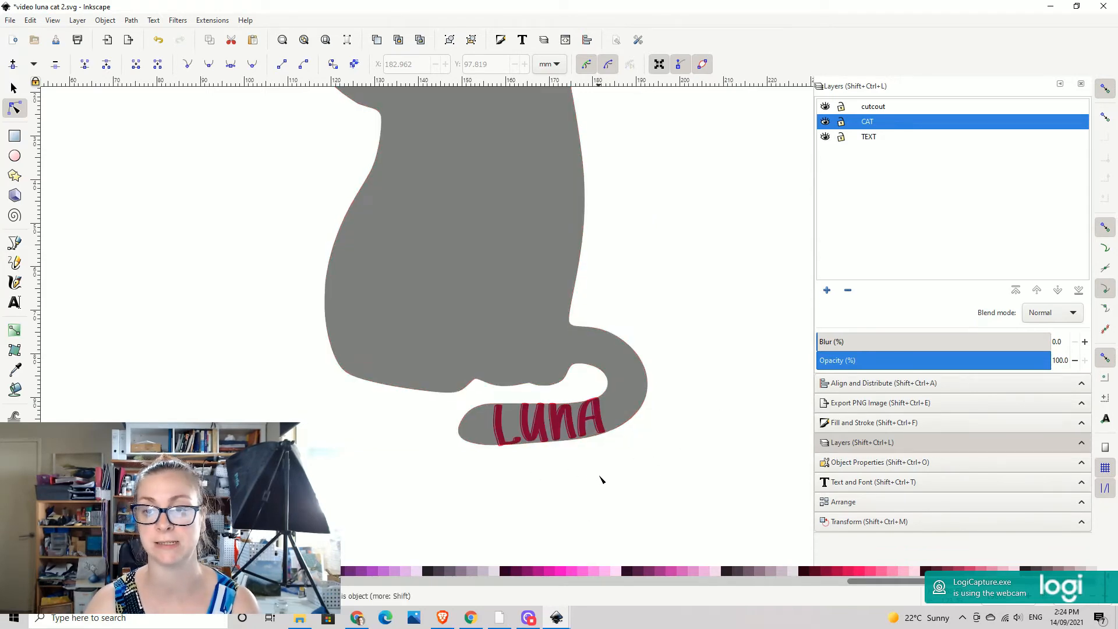
- Switch to the Selector tool and enlarge the view of the LUNA lettering on the tail
click(878, 109)
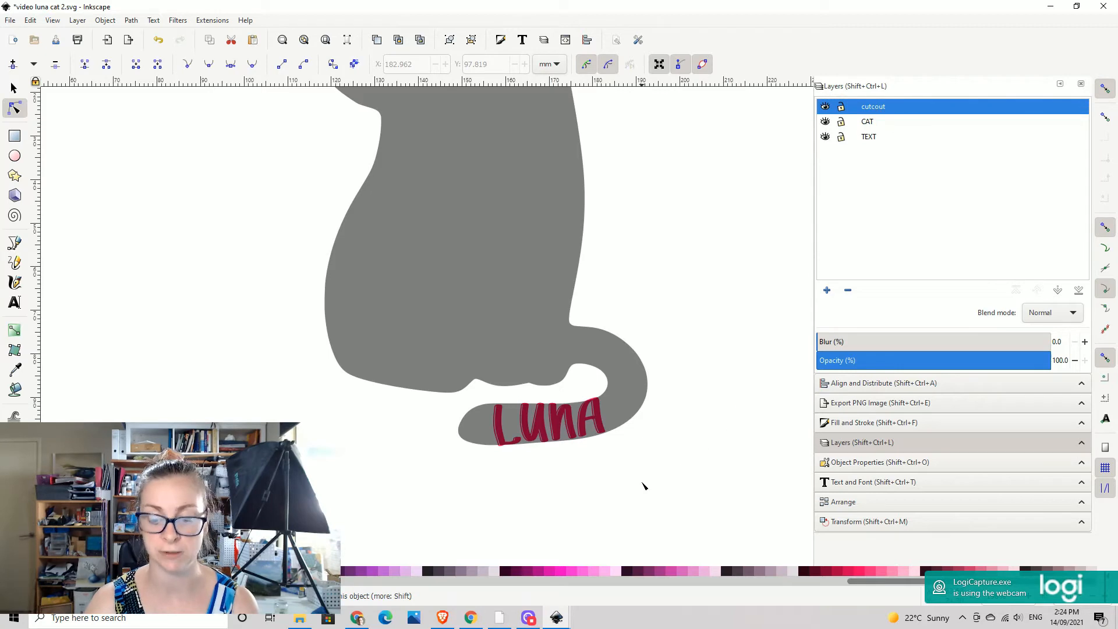
text(=)
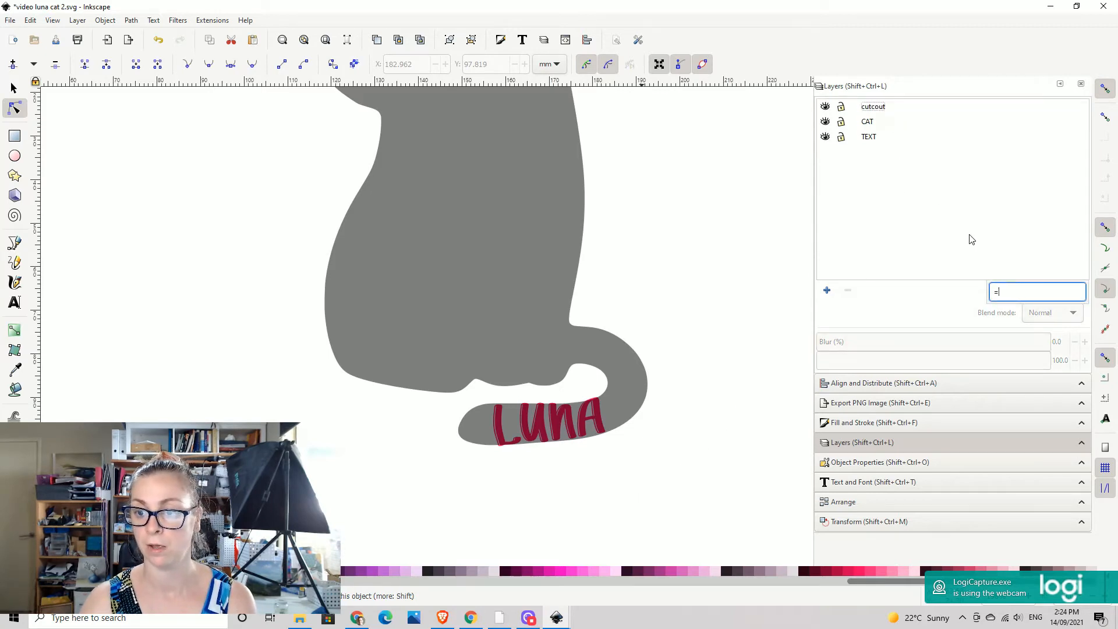
click(13, 89)
scroll(674, 282, up, 1)
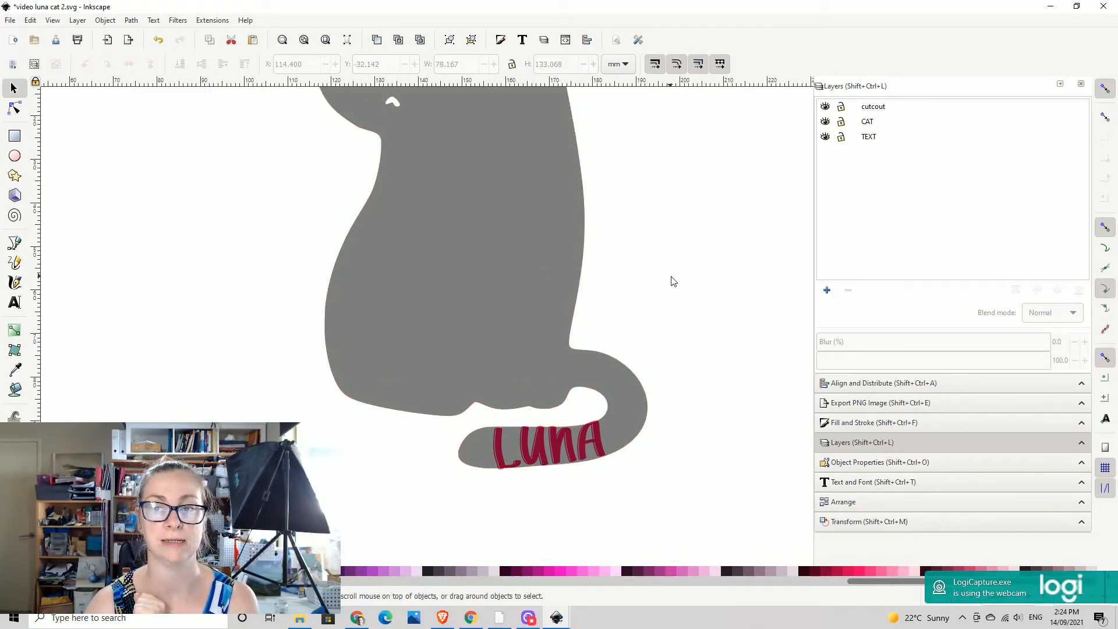
scroll(682, 283, up, 3)
scroll(658, 345, down, 3)
key(plus)
key(plus)
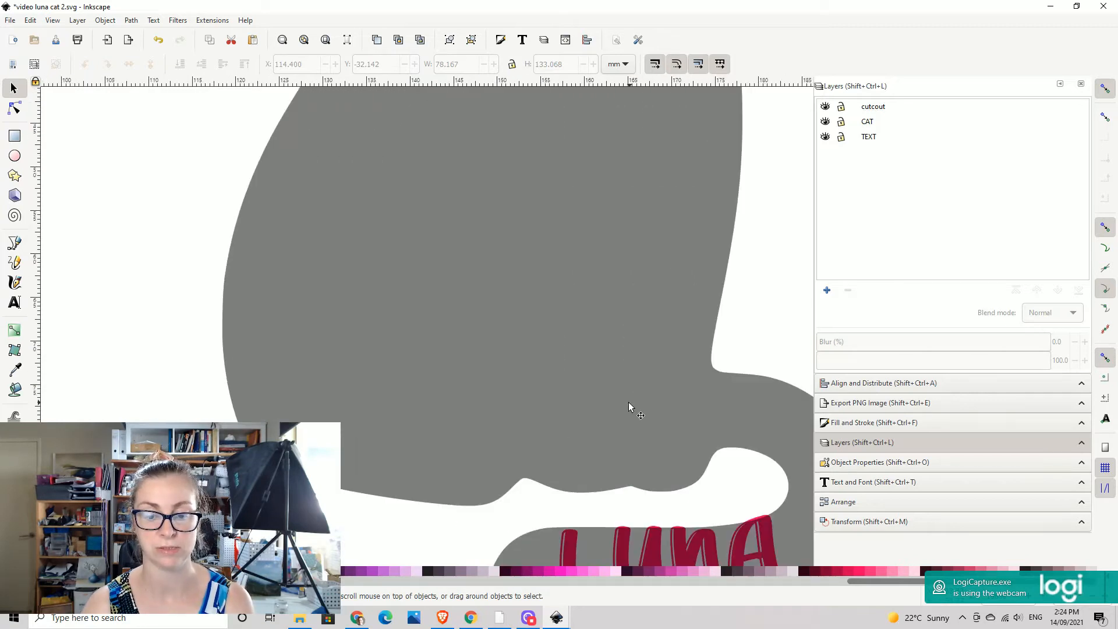
scroll(629, 406, down, 12)
scroll(670, 367, right, 6)
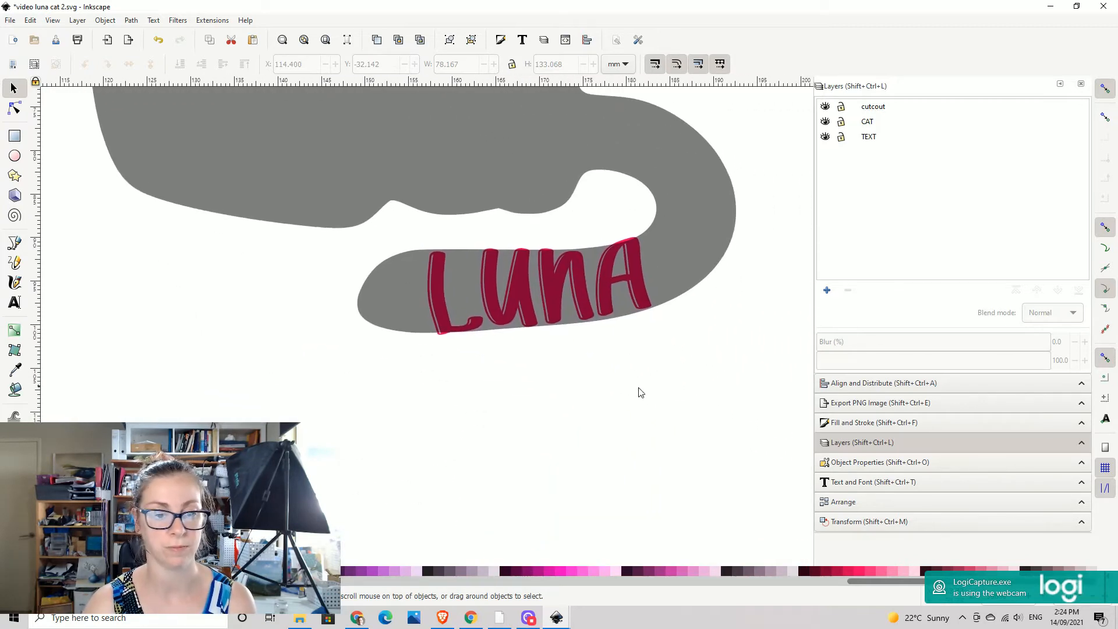
- Rename the "cutcout" layer to "cutout"
click(883, 108)
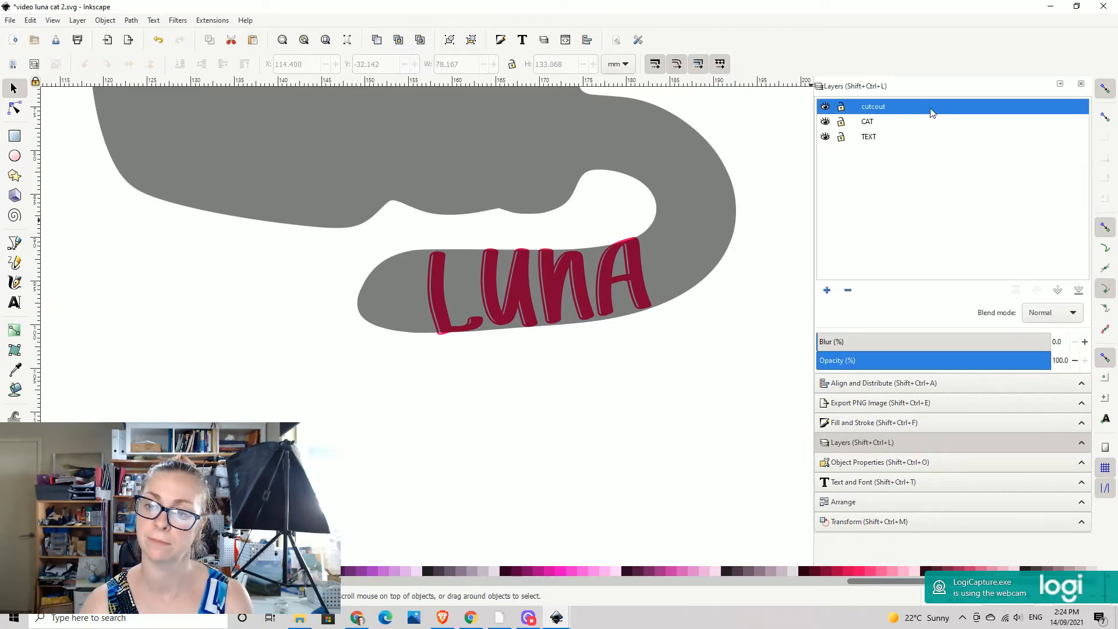
click(891, 106)
click(886, 106)
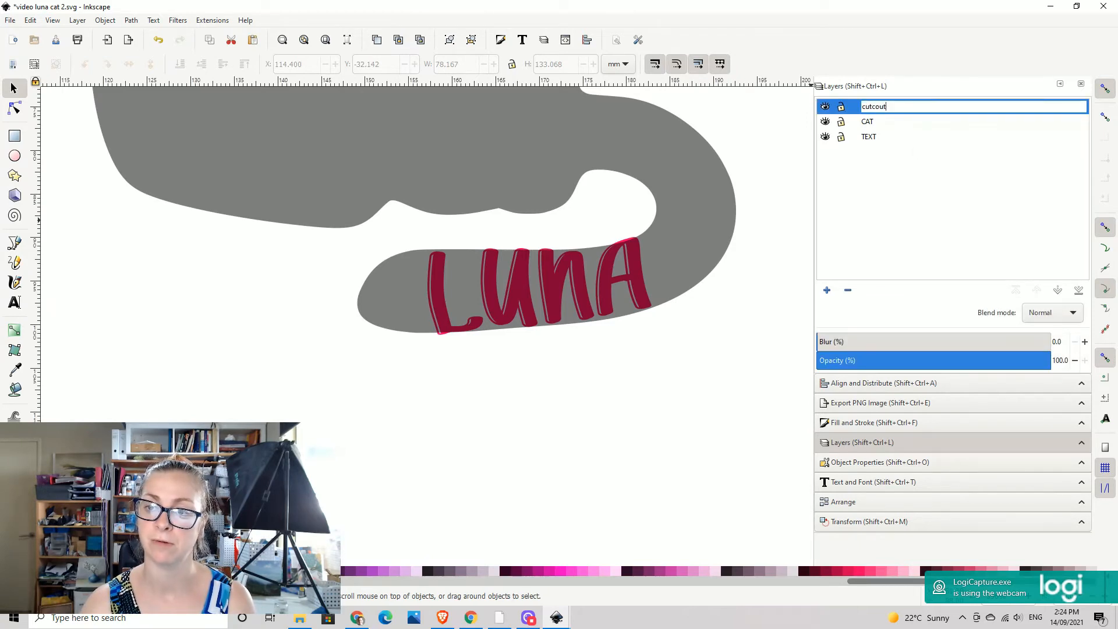
click(877, 107)
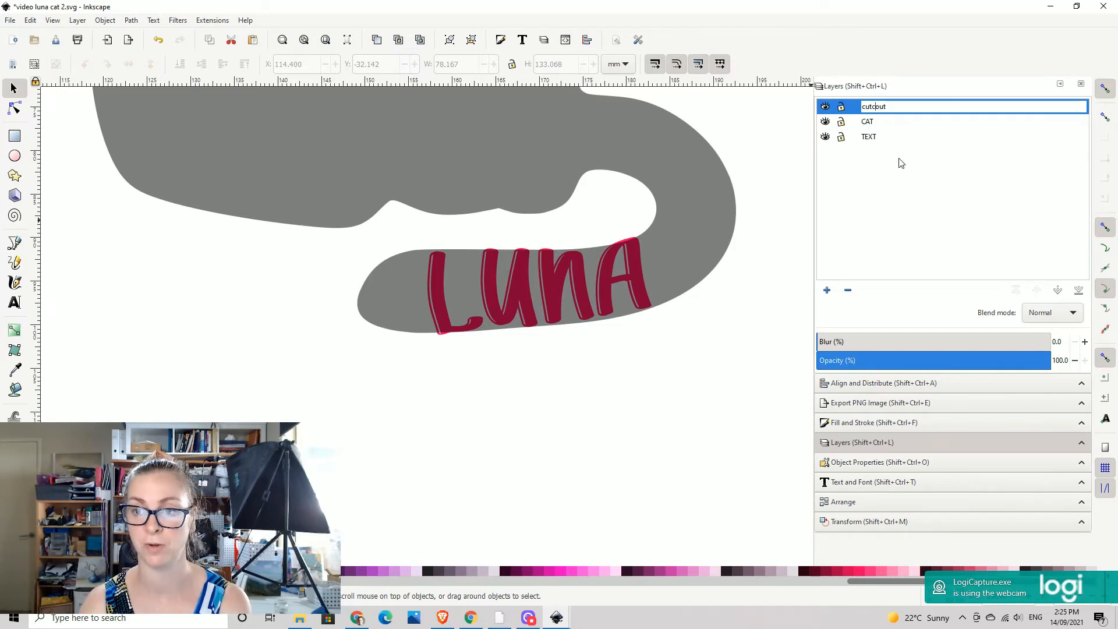
key(BackSpace)
key(Return)
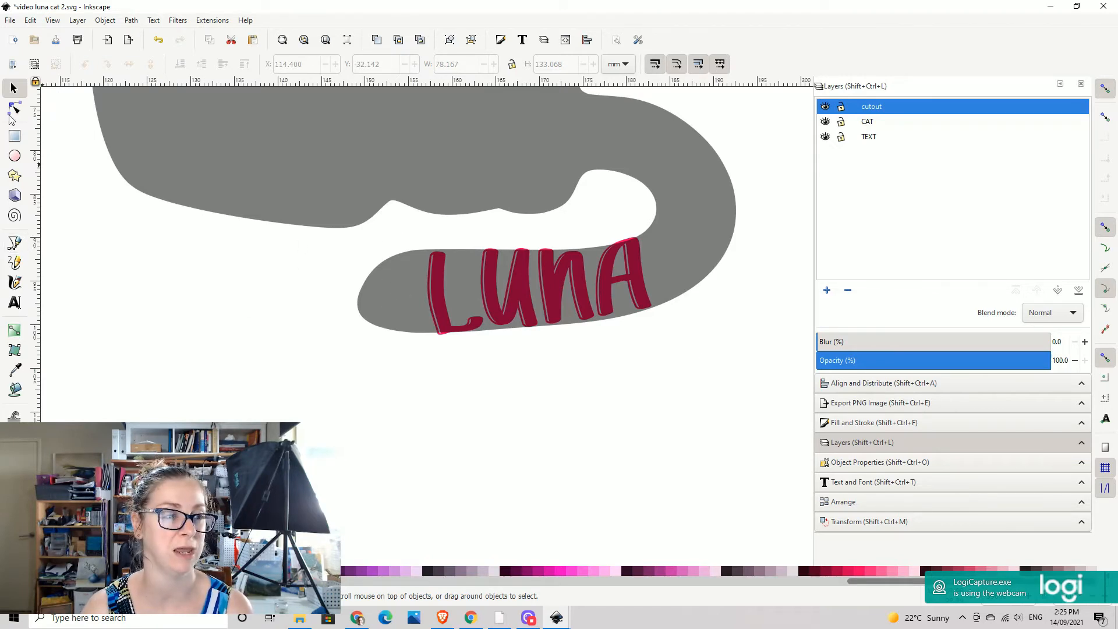
click(15, 156)
drag(408, 237, 665, 339)
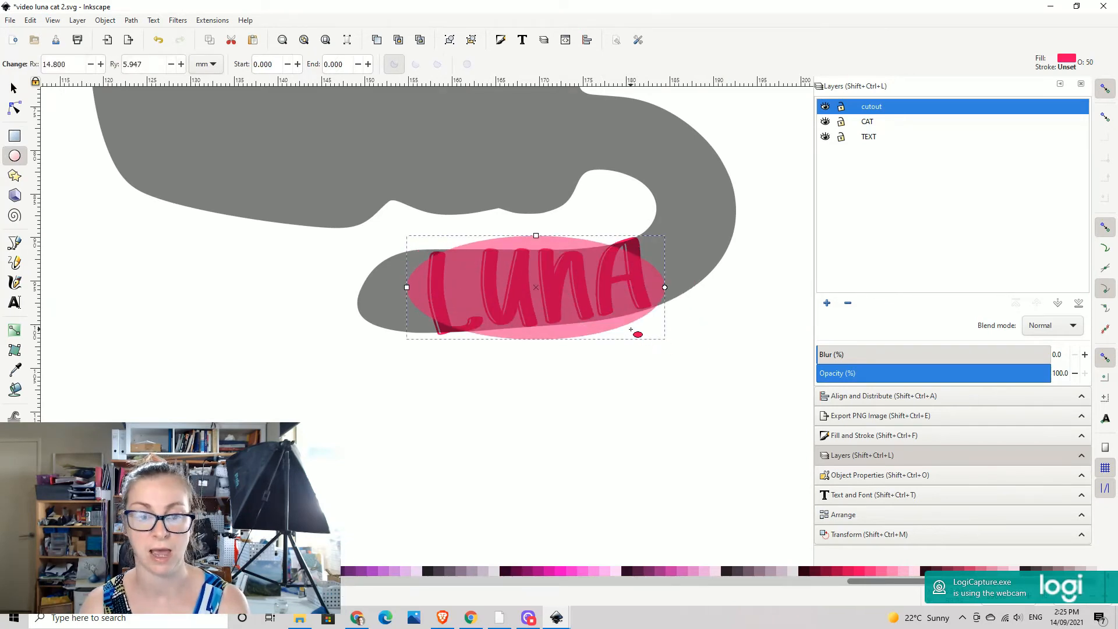
key(Delete)
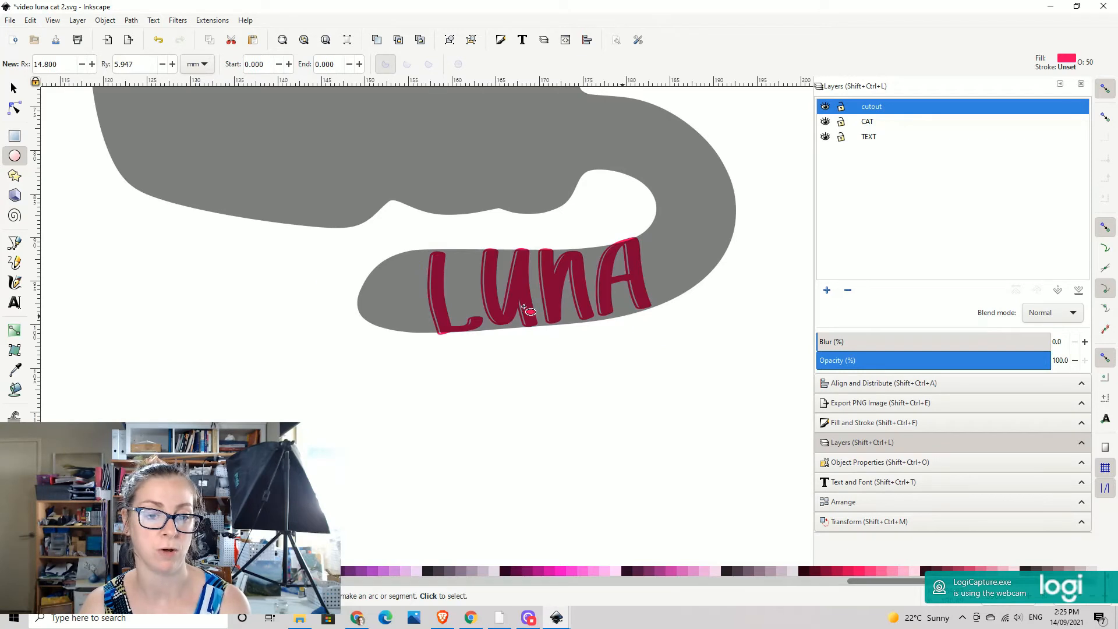
- Draw a closed straight-sided outline about 28 by 15 mm around the LUNA lettering with the Pen tool, extending past the tail's edges
click(14, 243)
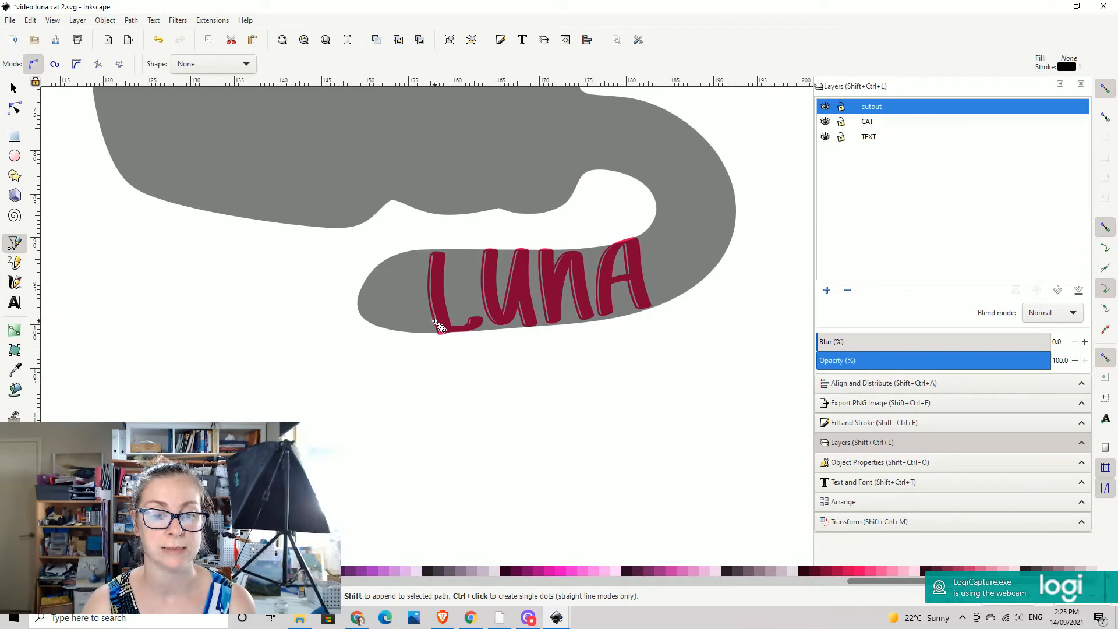
click(426, 243)
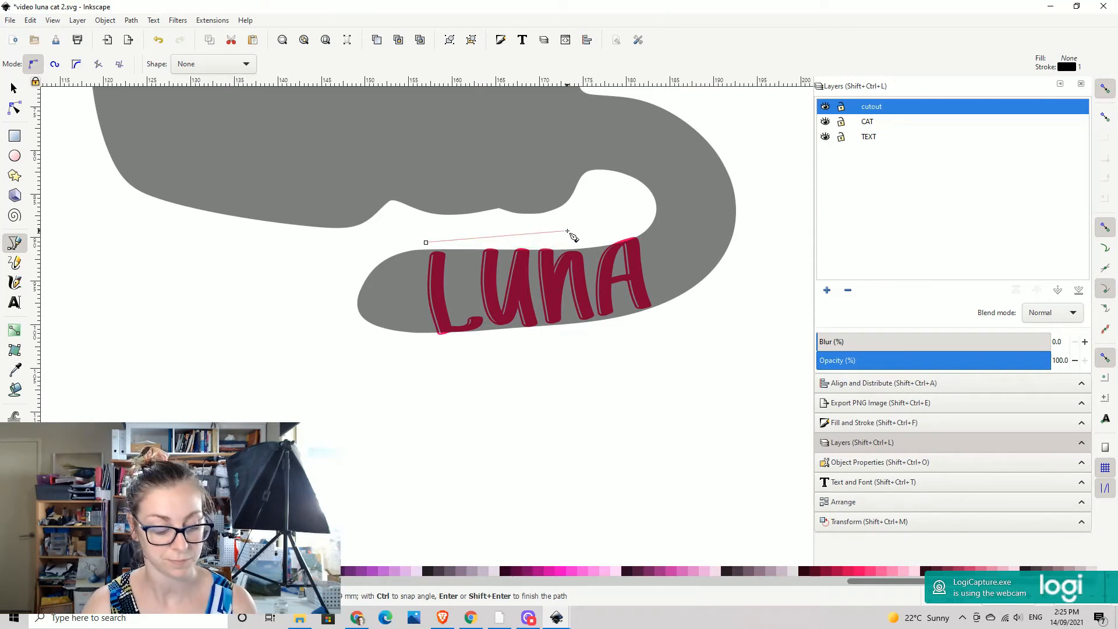
click(597, 234)
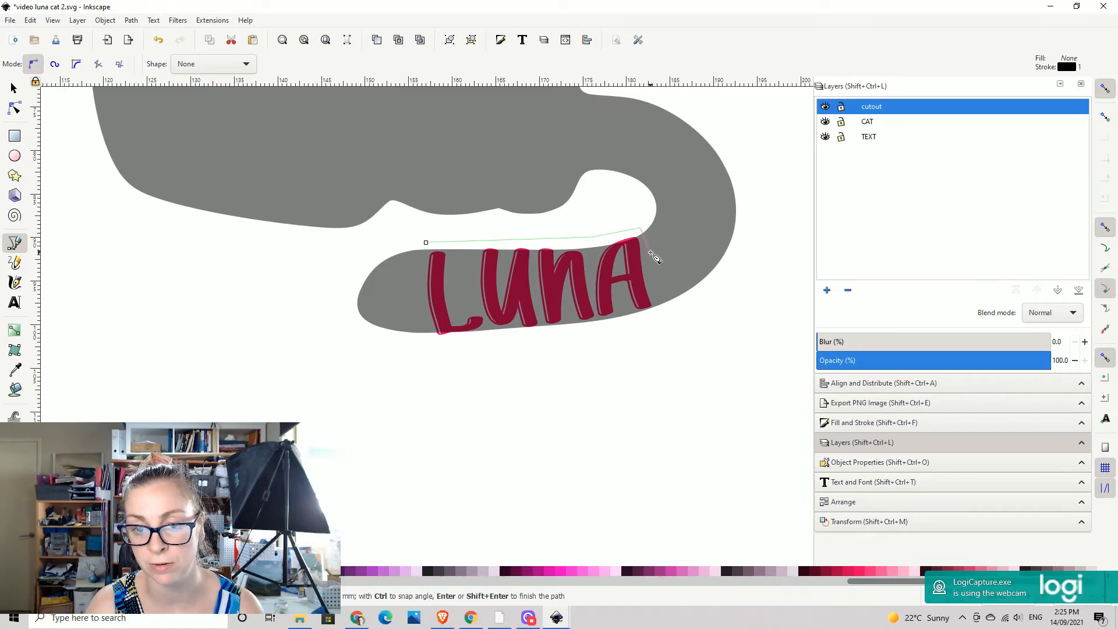
click(660, 315)
click(628, 330)
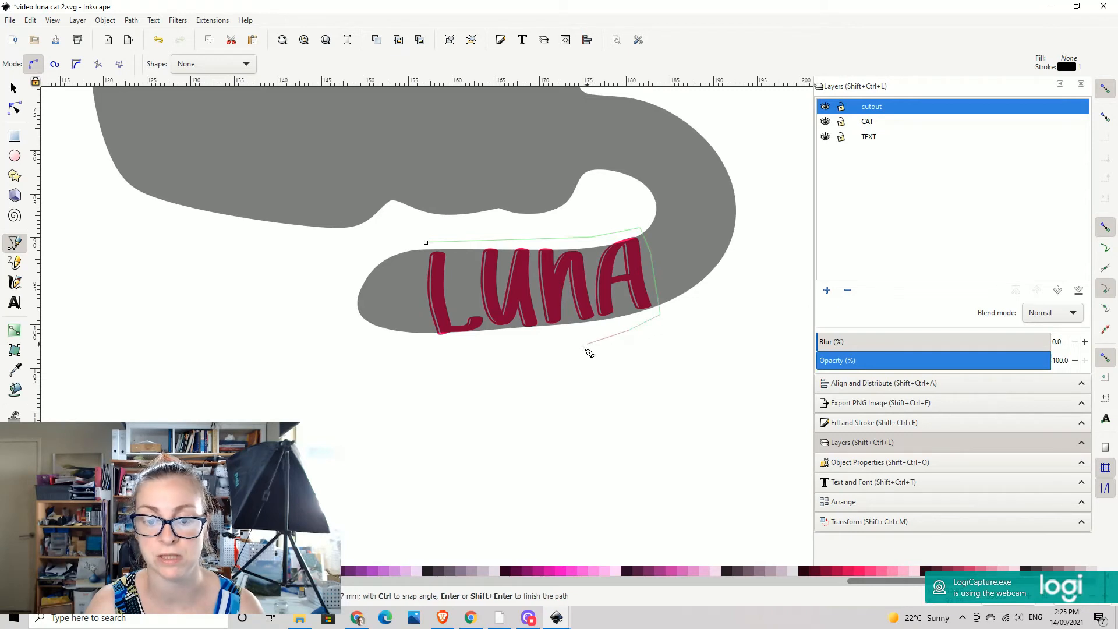
click(536, 347)
click(456, 354)
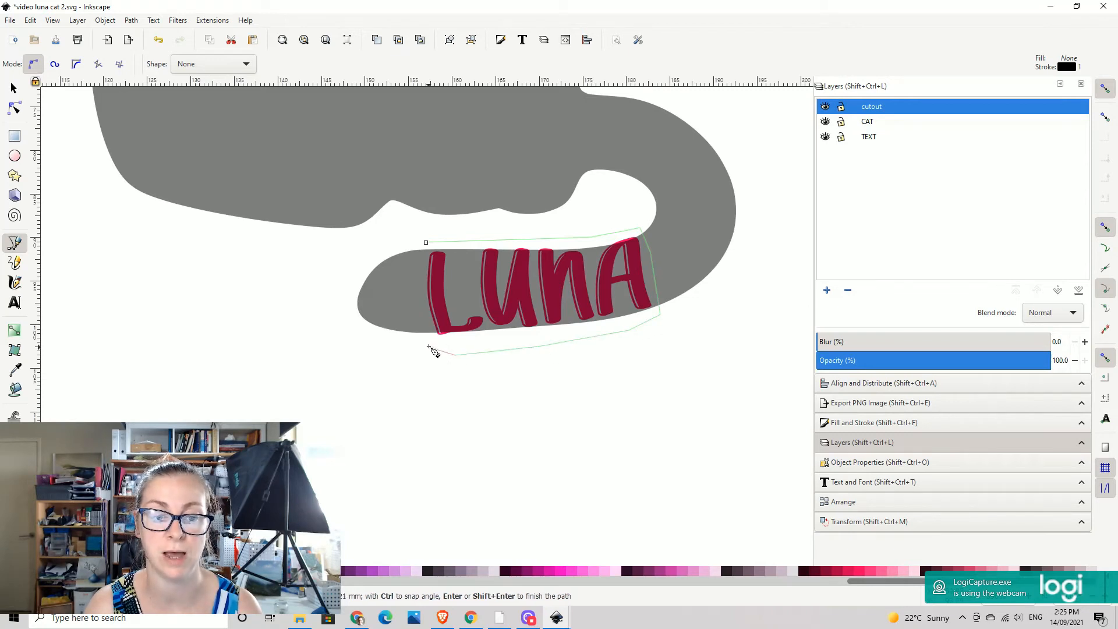
click(429, 341)
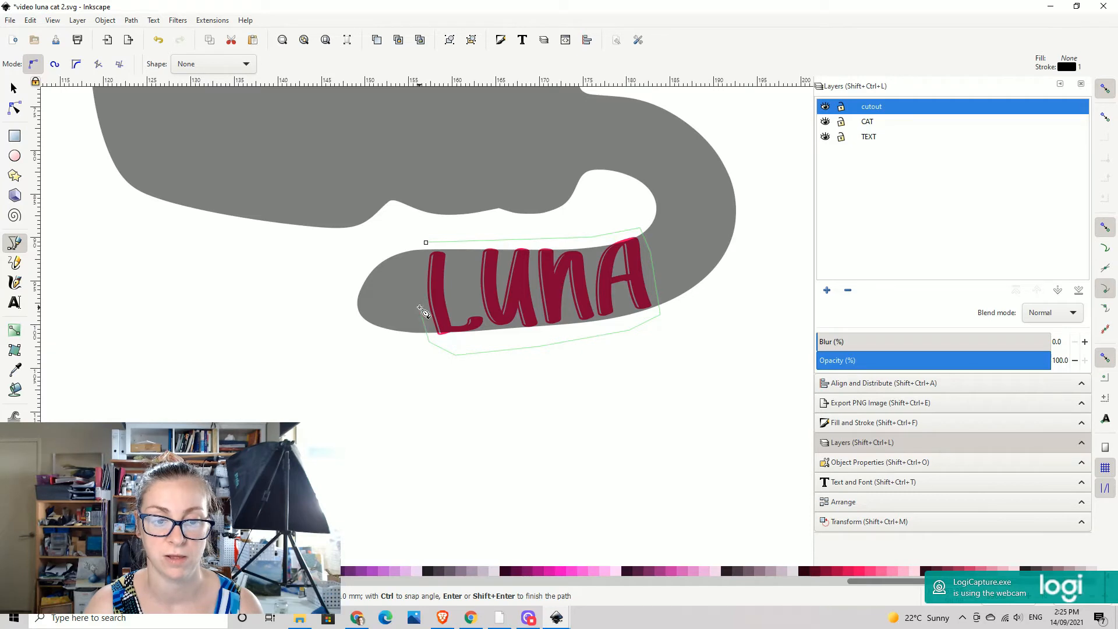
click(420, 307)
click(426, 243)
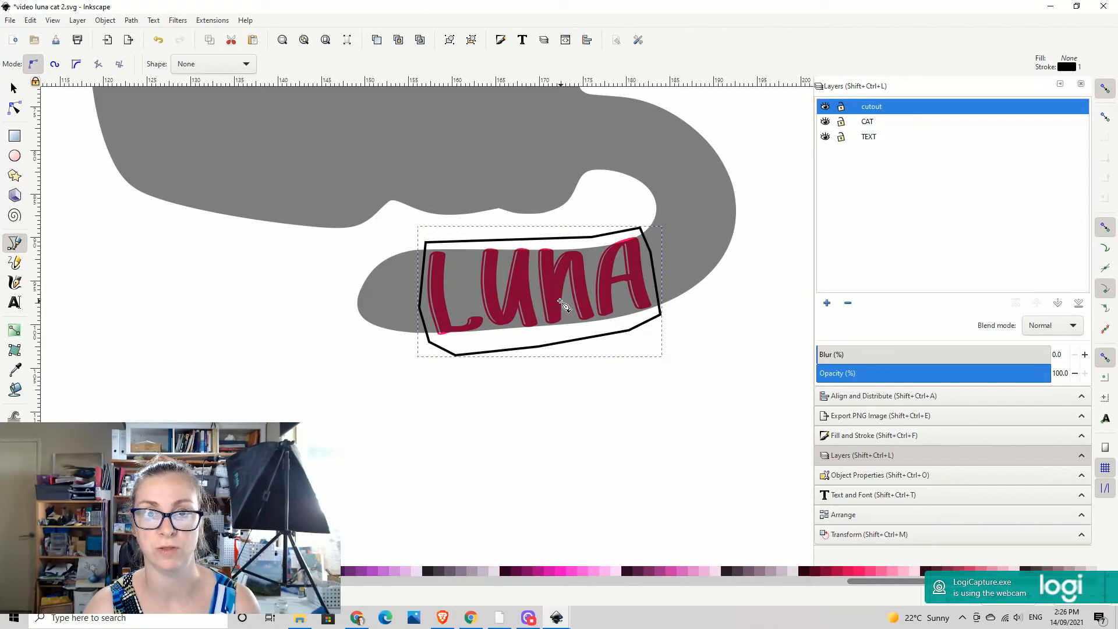
- Give the outline around LUNA a flat pink fill (ff0066ff), remove its stroke paint and deselect it
click(14, 88)
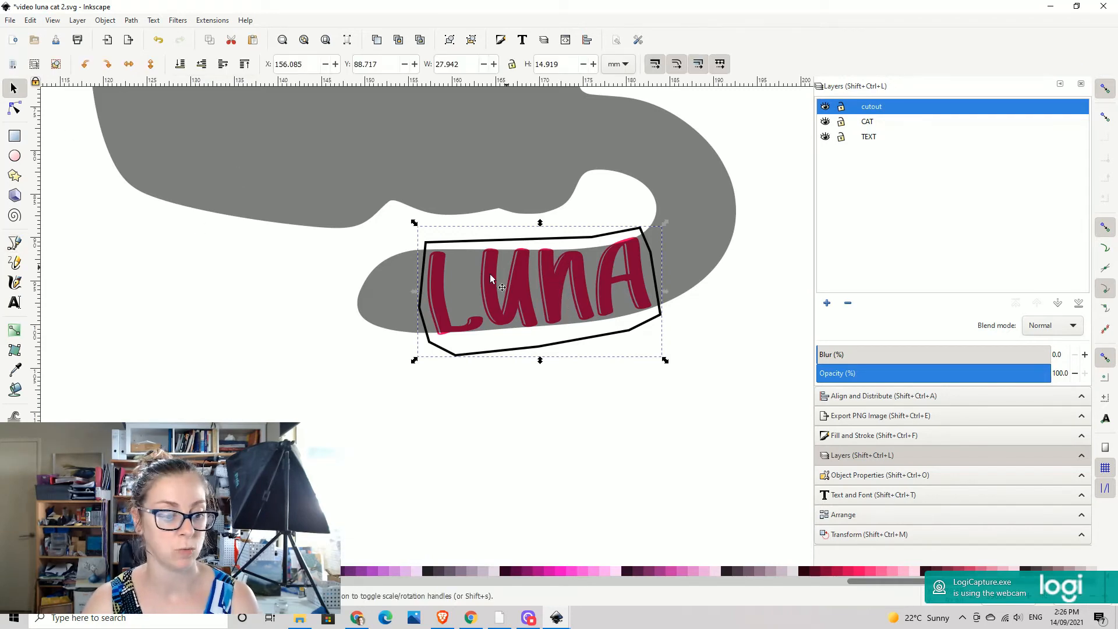
click(847, 438)
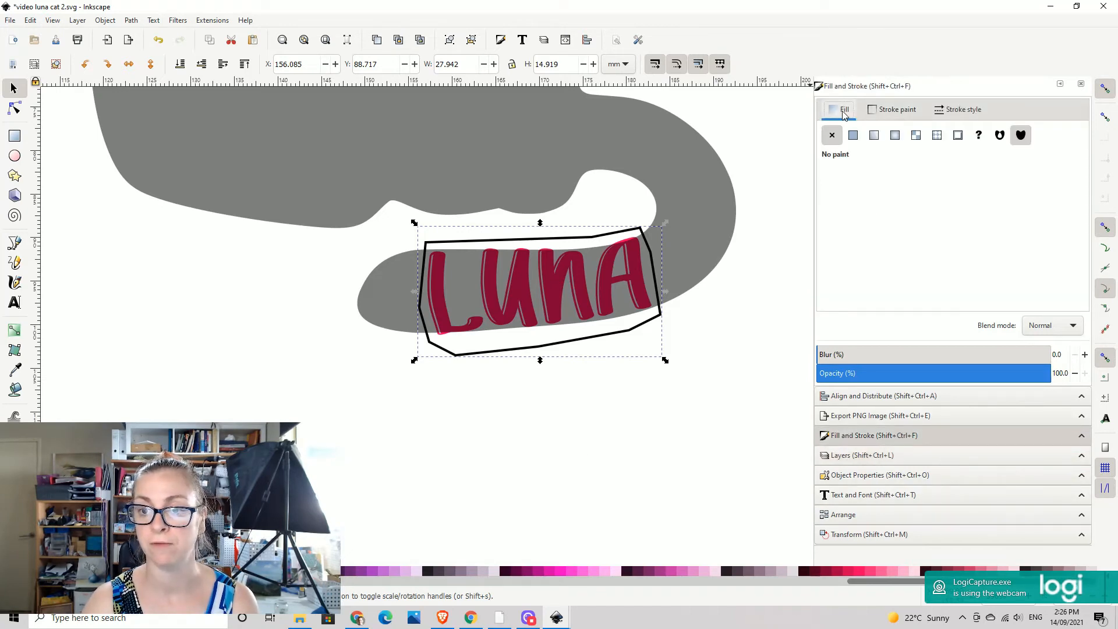
click(853, 135)
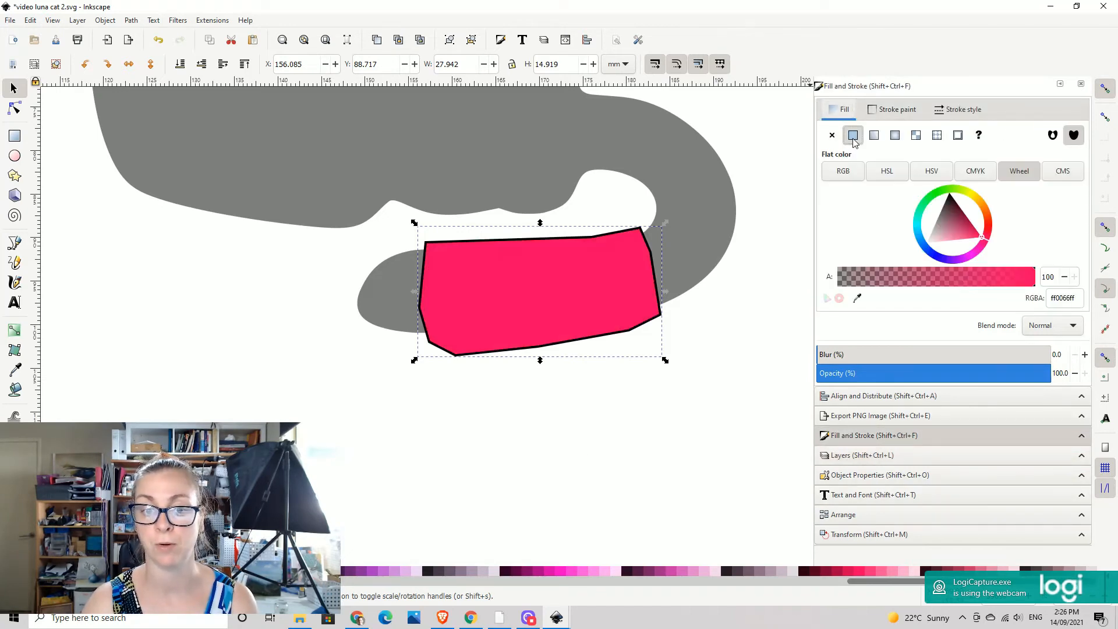
click(879, 111)
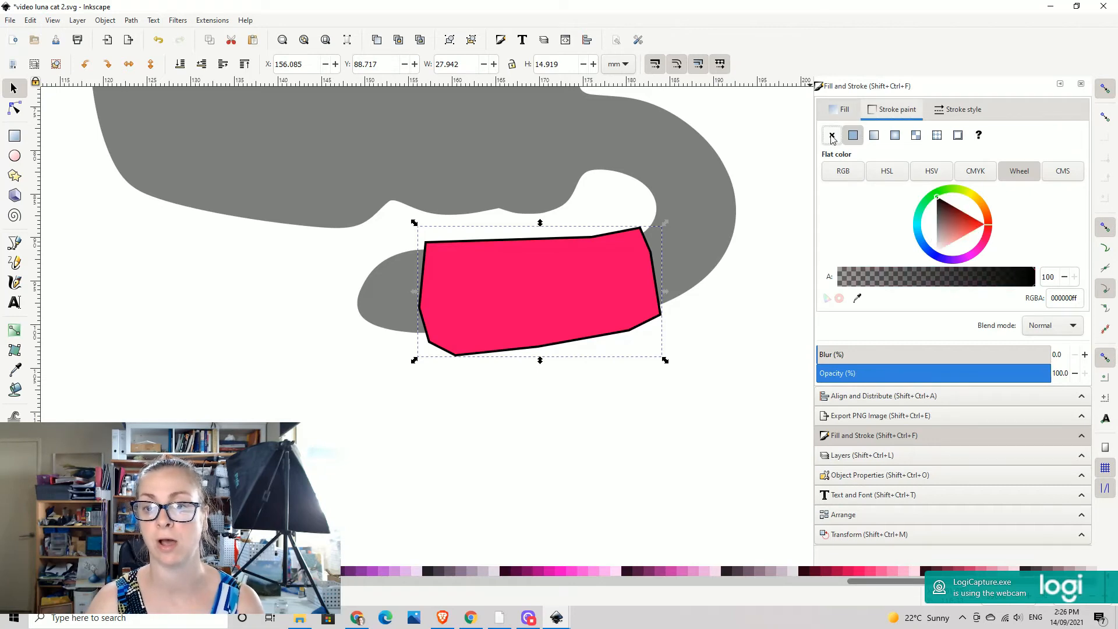
click(832, 136)
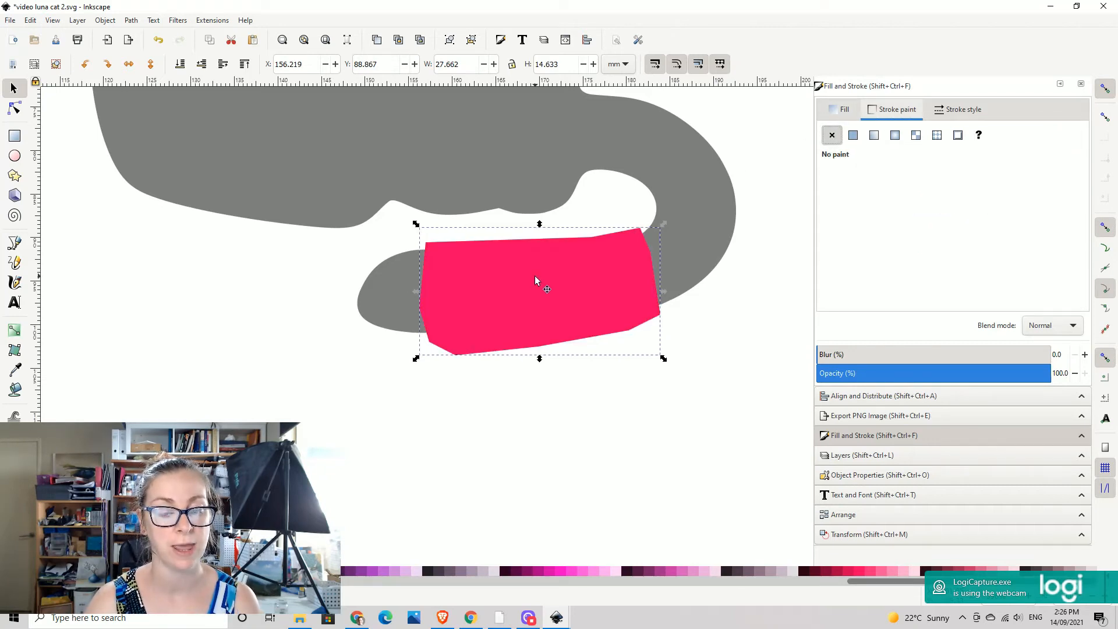
click(529, 429)
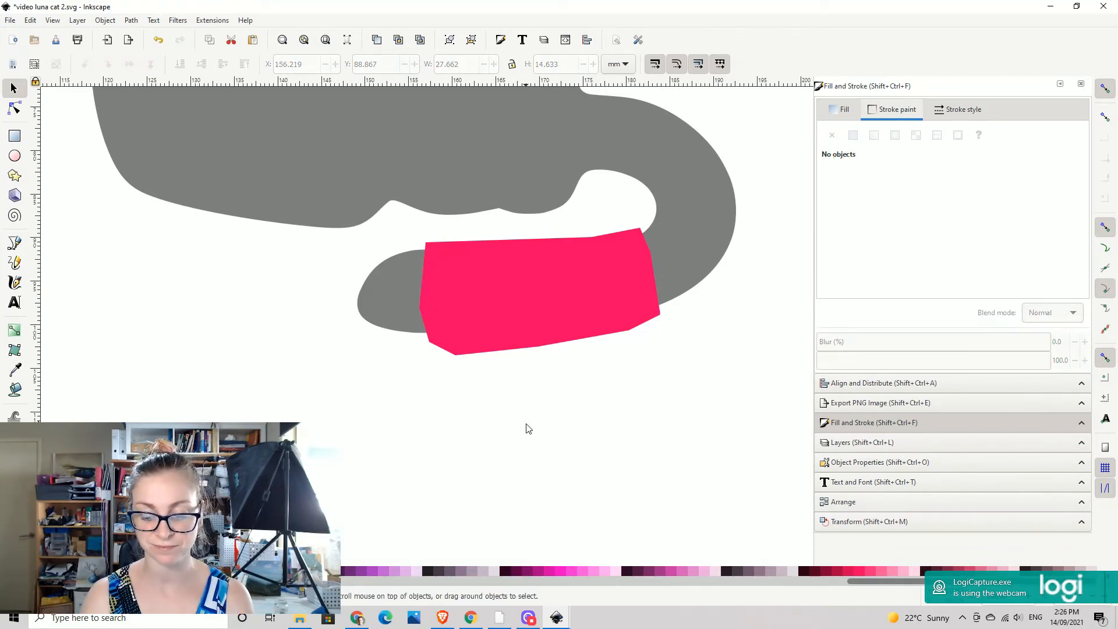
- Lock and hide the TEXT layer, and make it visible and unlocked again
key(minus)
key(minus)
drag(625, 160, 758, 315)
key(minus)
drag(673, 239, 715, 288)
click(864, 442)
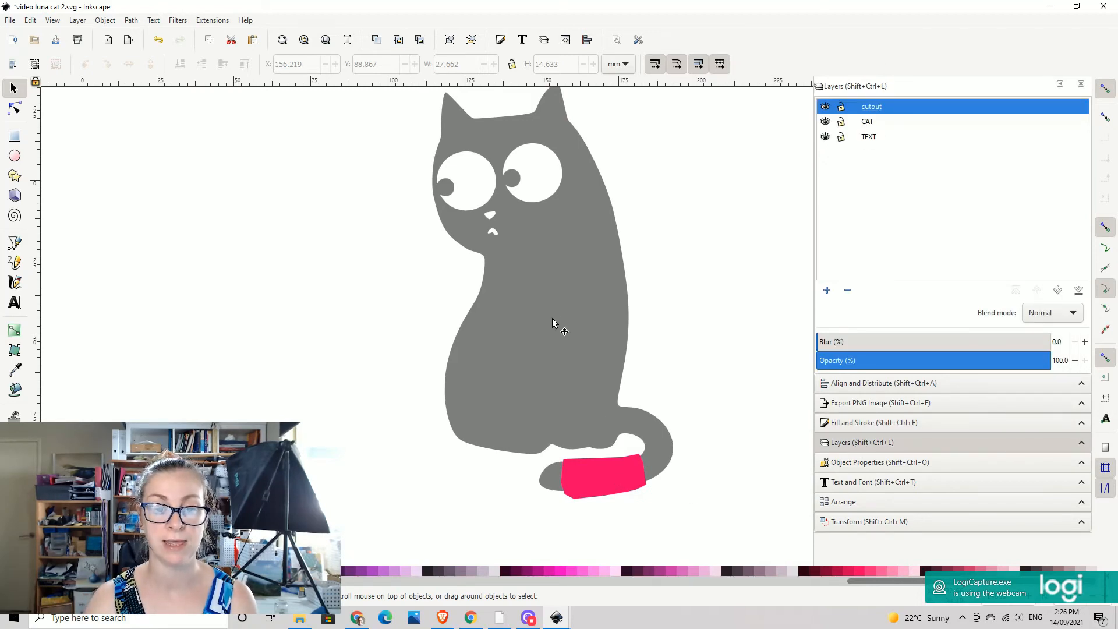
click(842, 138)
click(825, 137)
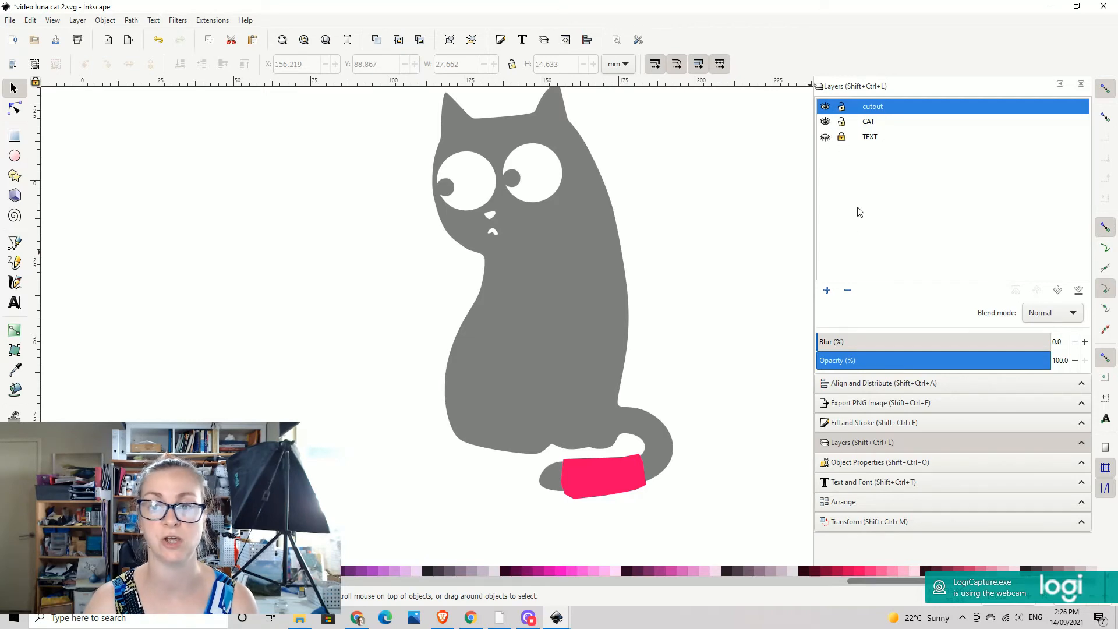
click(827, 137)
click(842, 138)
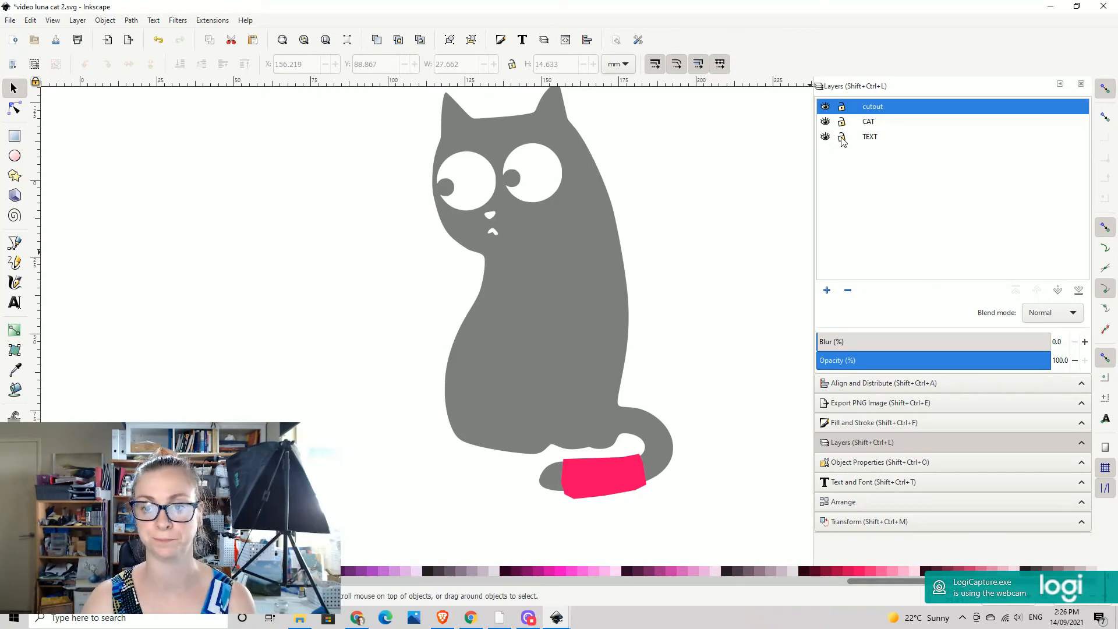
- Select the pink cutout shape on the tail and paste the copied half-transparent style onto it
scroll(745, 348, right, 3)
scroll(736, 340, down, 8)
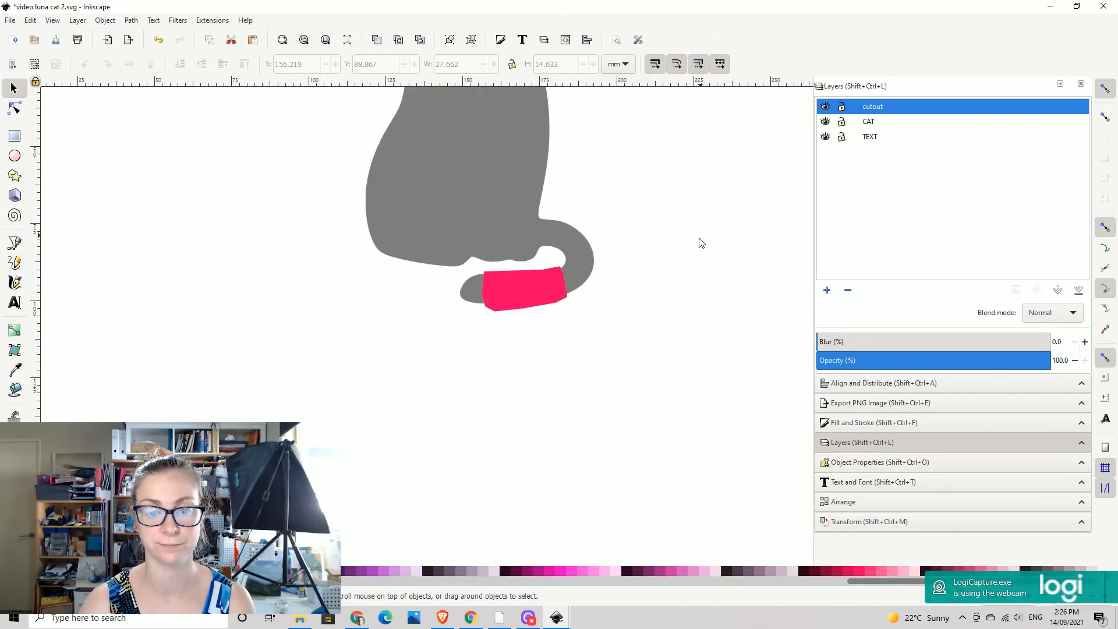
click(529, 296)
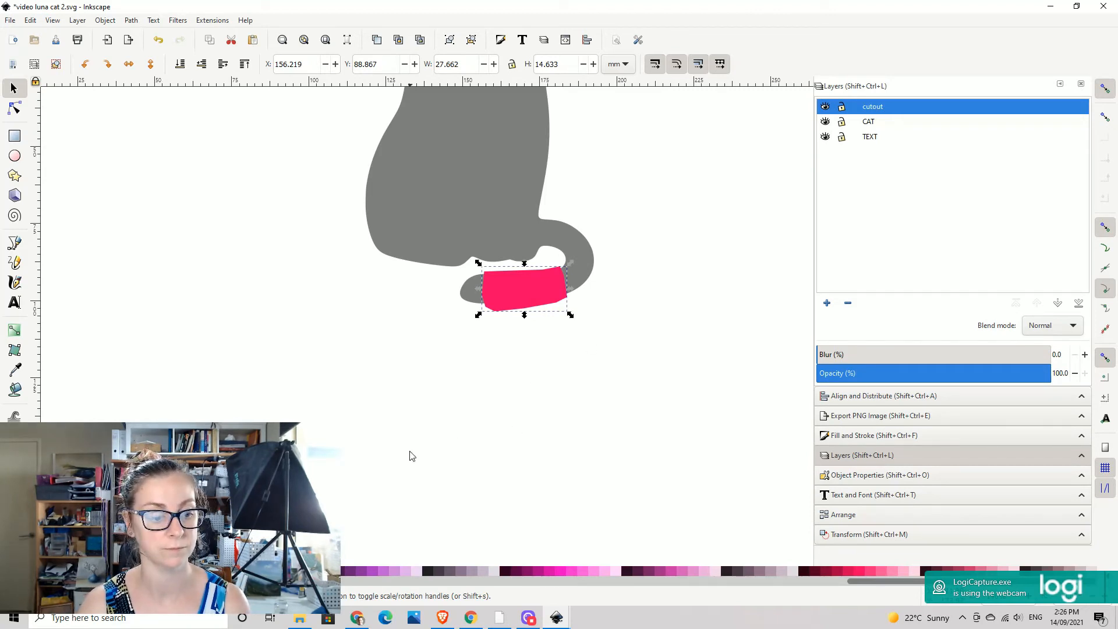
key(ctrl+shift+v)
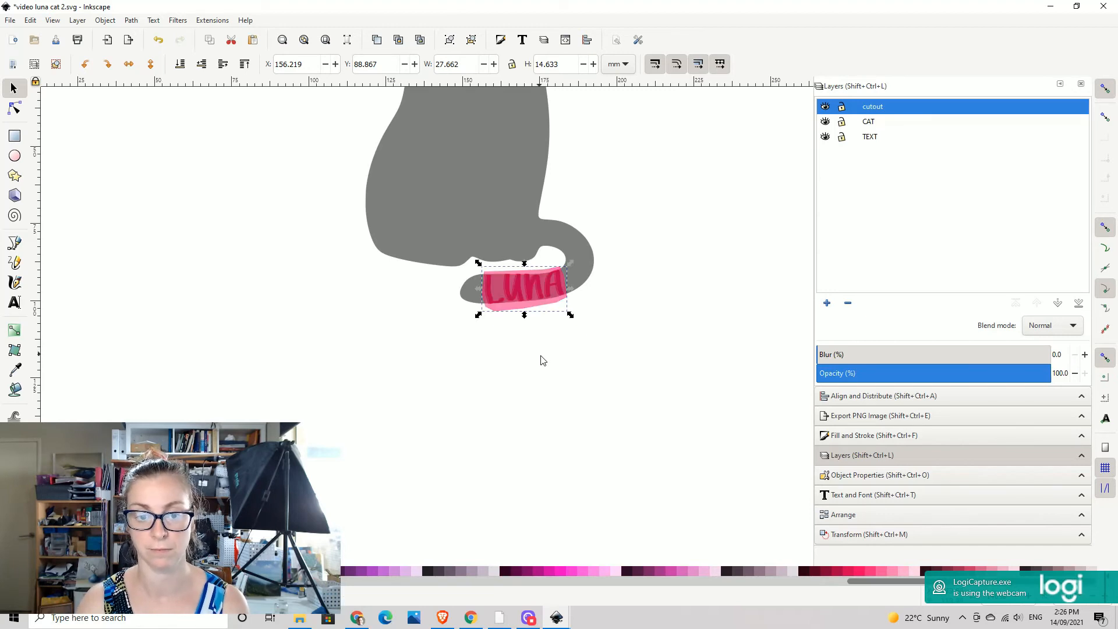
- Make the middle node on the pink shape's right edge auto-smooth and move it to about X 182.2, Y 94.2 mm beside the A
scroll(539, 361, up, 3)
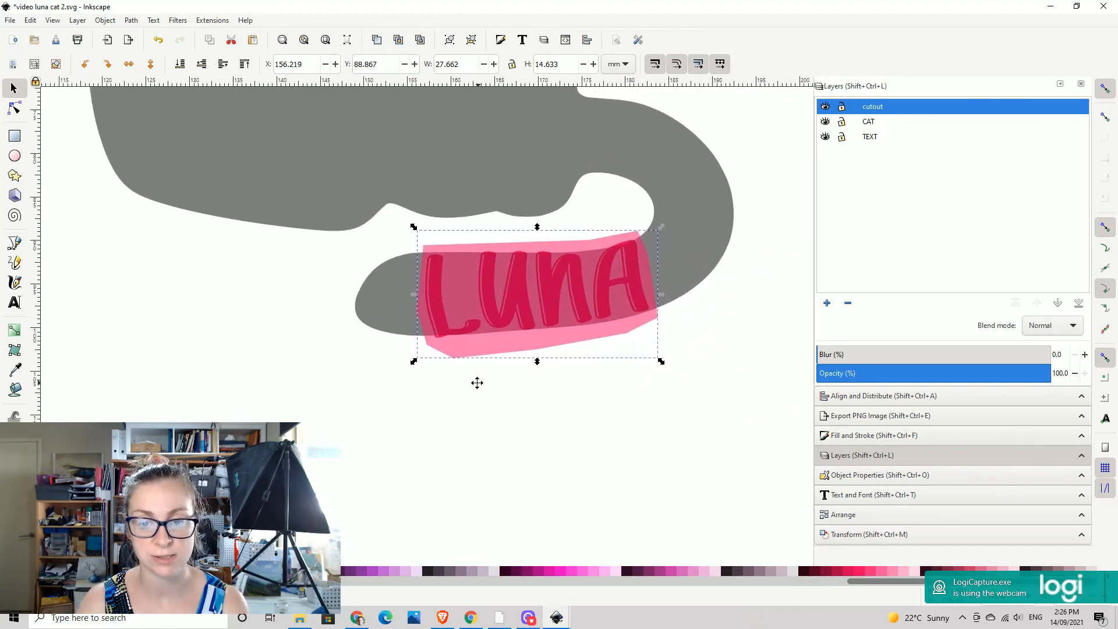
click(14, 109)
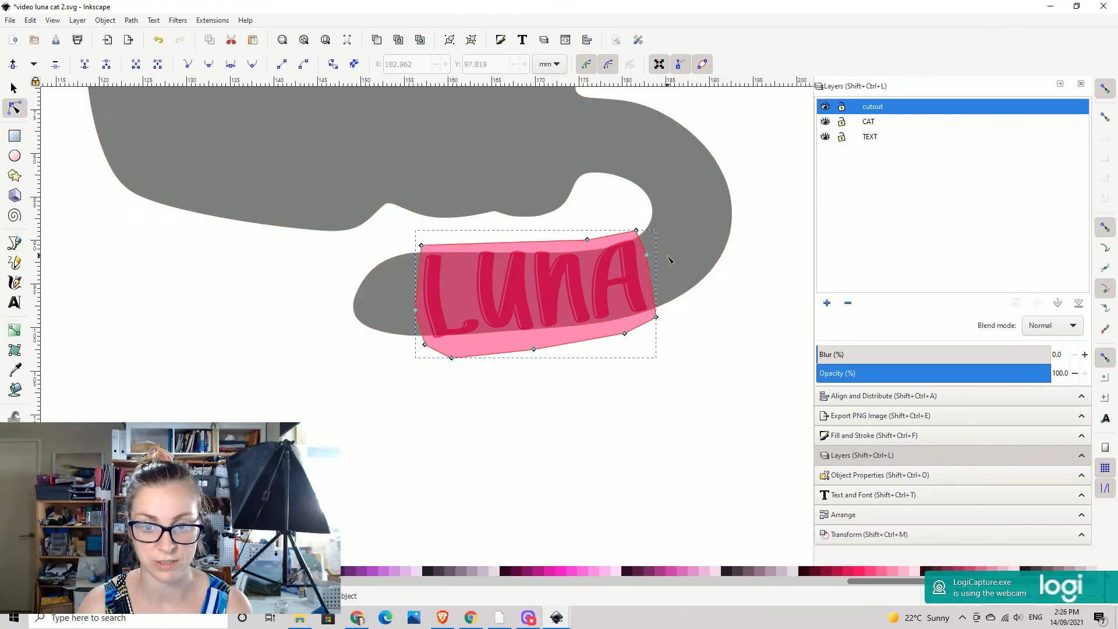
click(645, 258)
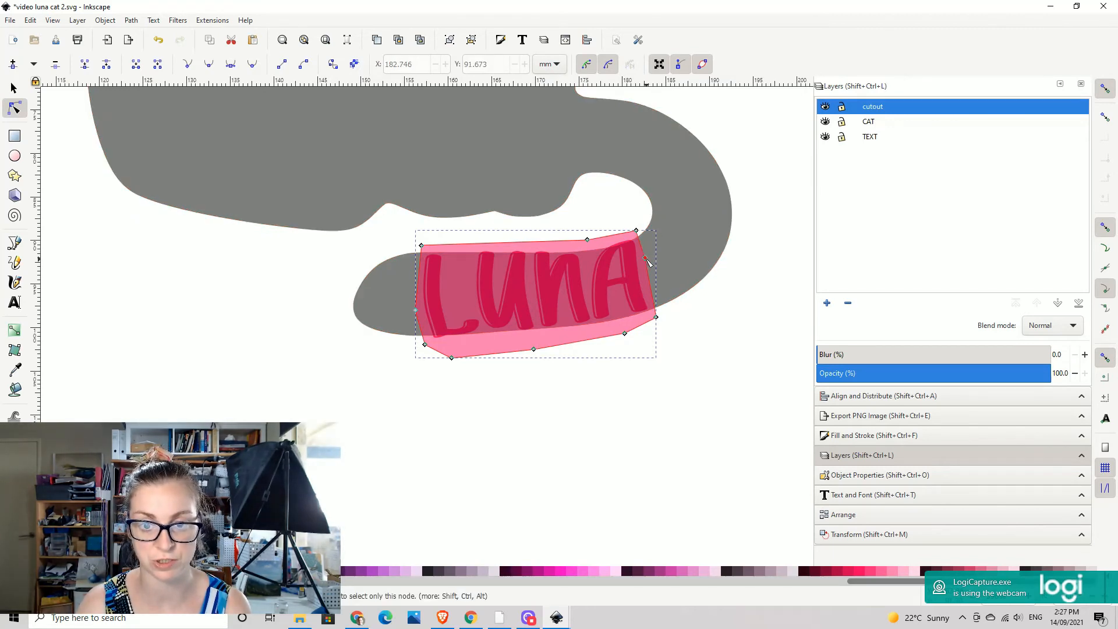
drag(647, 265, 645, 276)
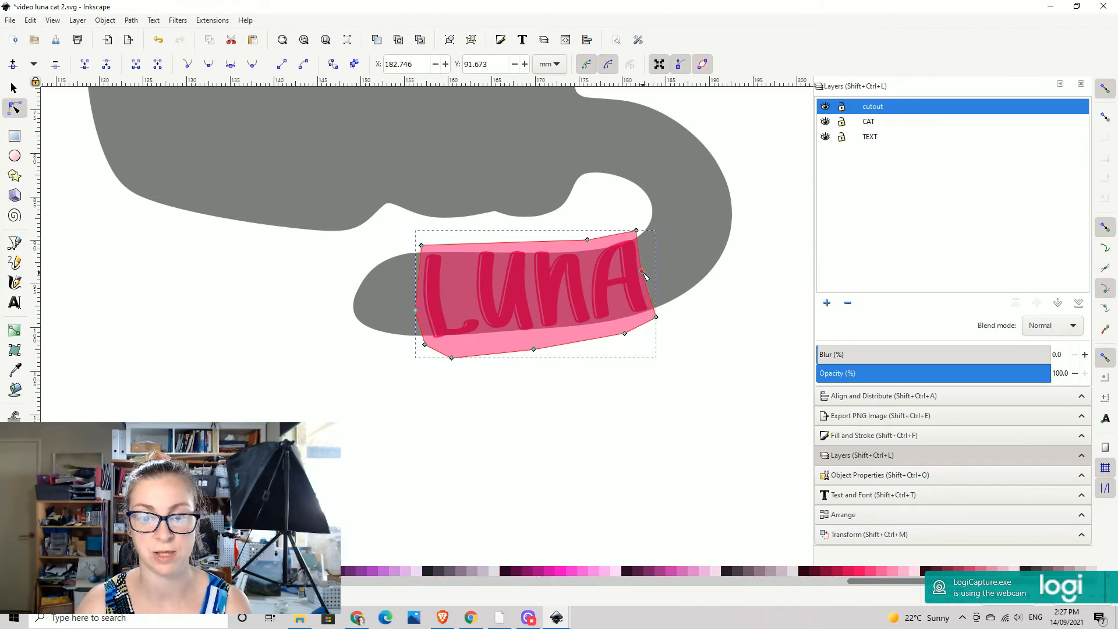
click(256, 68)
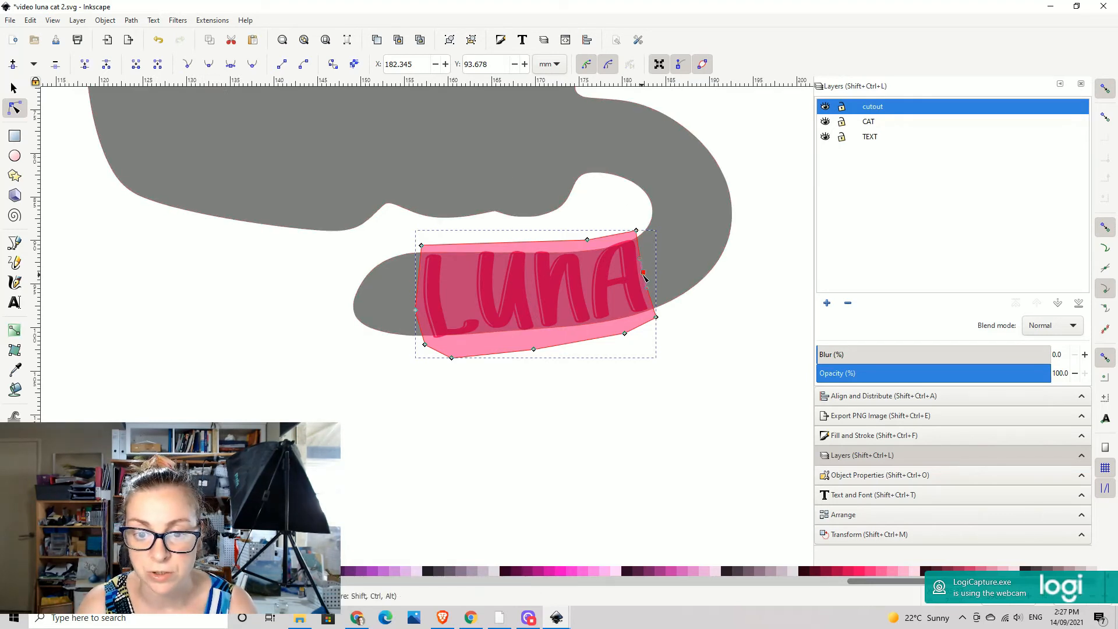
drag(642, 278, 642, 277)
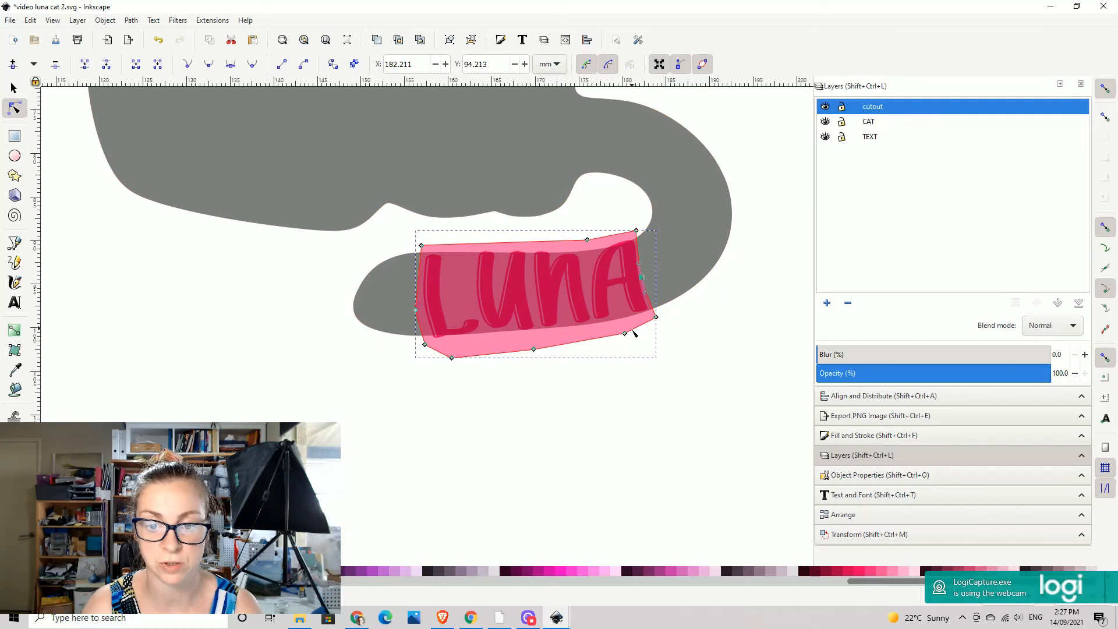
- Auto-smooth the pink shape's left middle node at about X 156.2, Y 96.6 mm and move its upper-left corner to about X 156.5, Y 90.5 mm
click(417, 297)
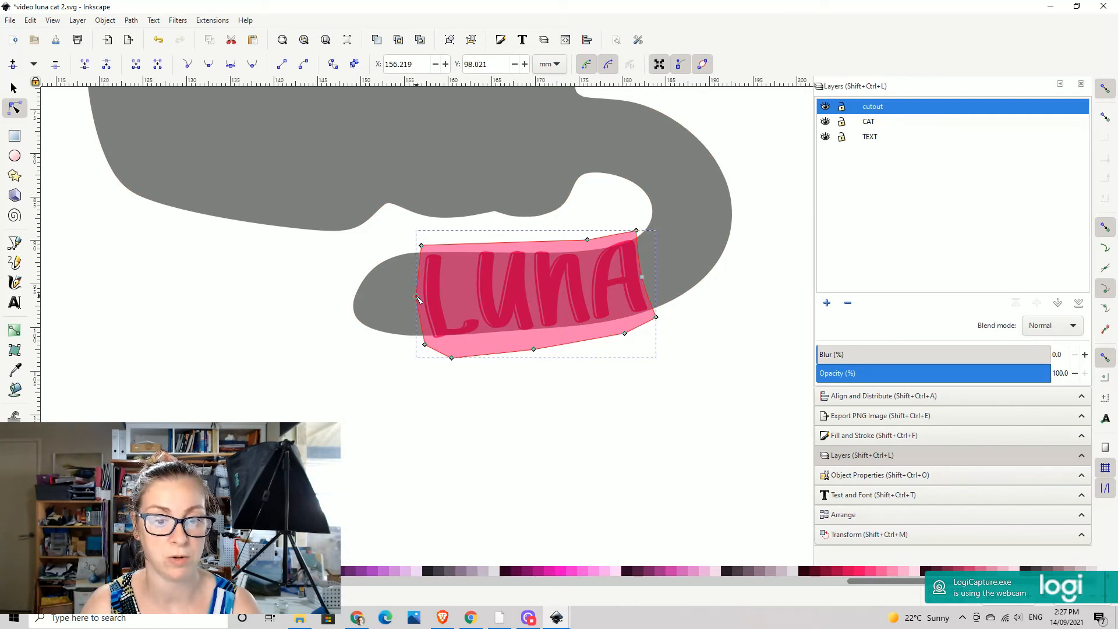
click(253, 65)
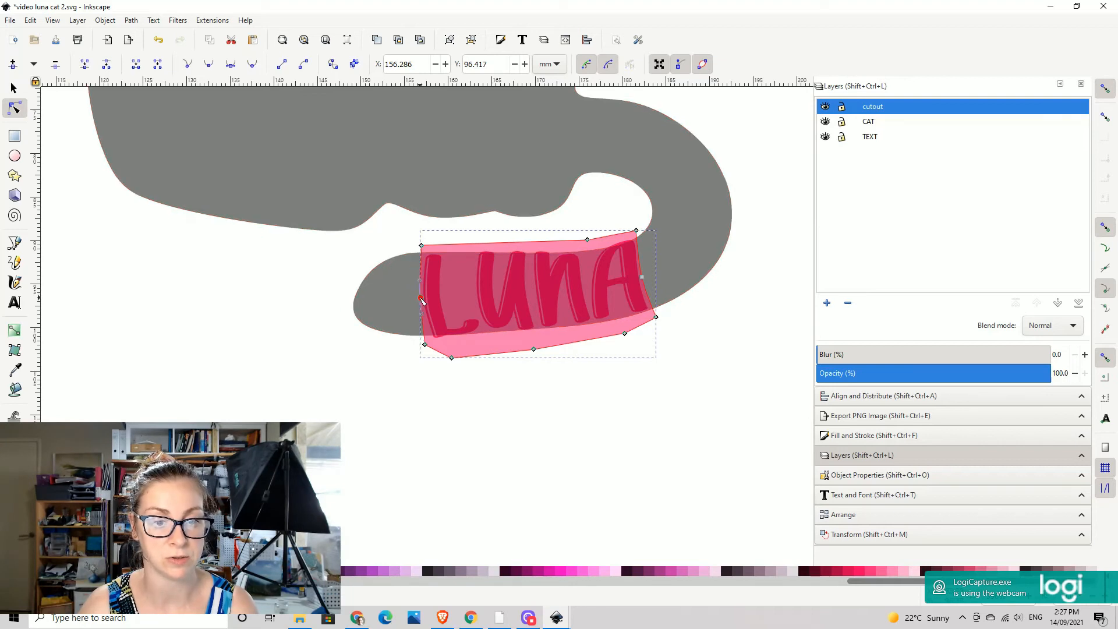
drag(416, 299, 415, 300)
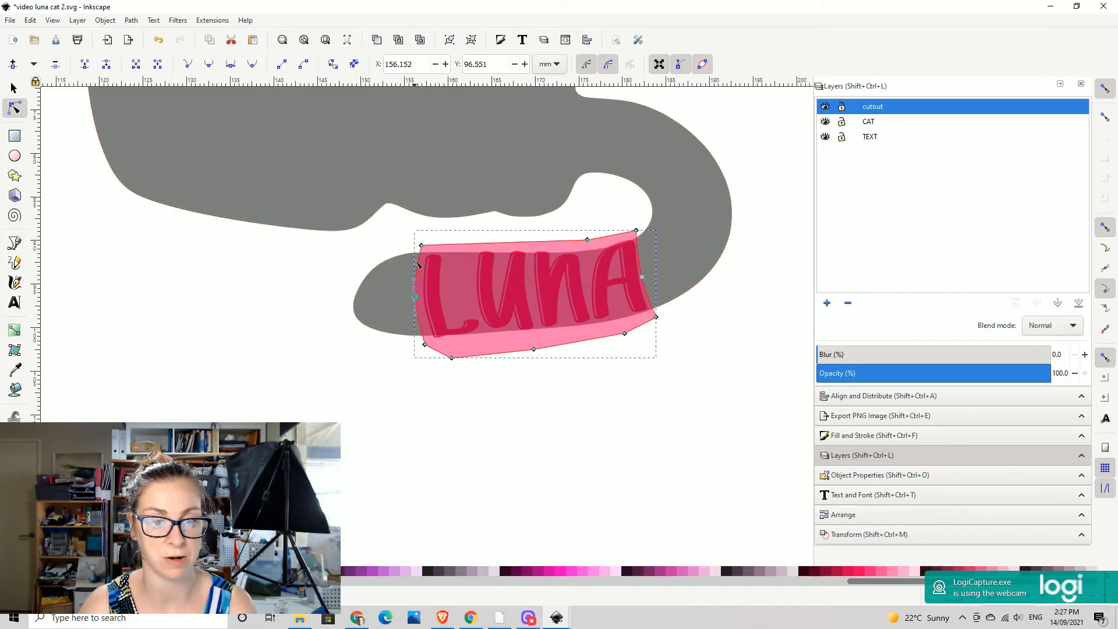
click(419, 247)
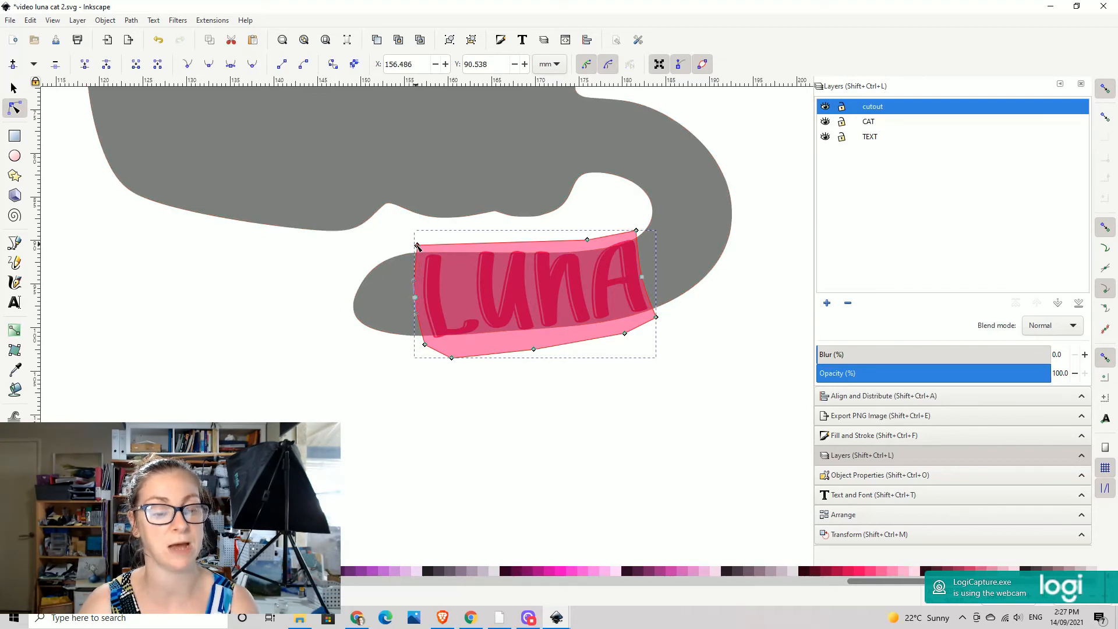
- Move the pink shape's right middle and upper-right nodes slightly outward, and its lower-right node to about X 183.9, Y 98.8 mm
click(741, 363)
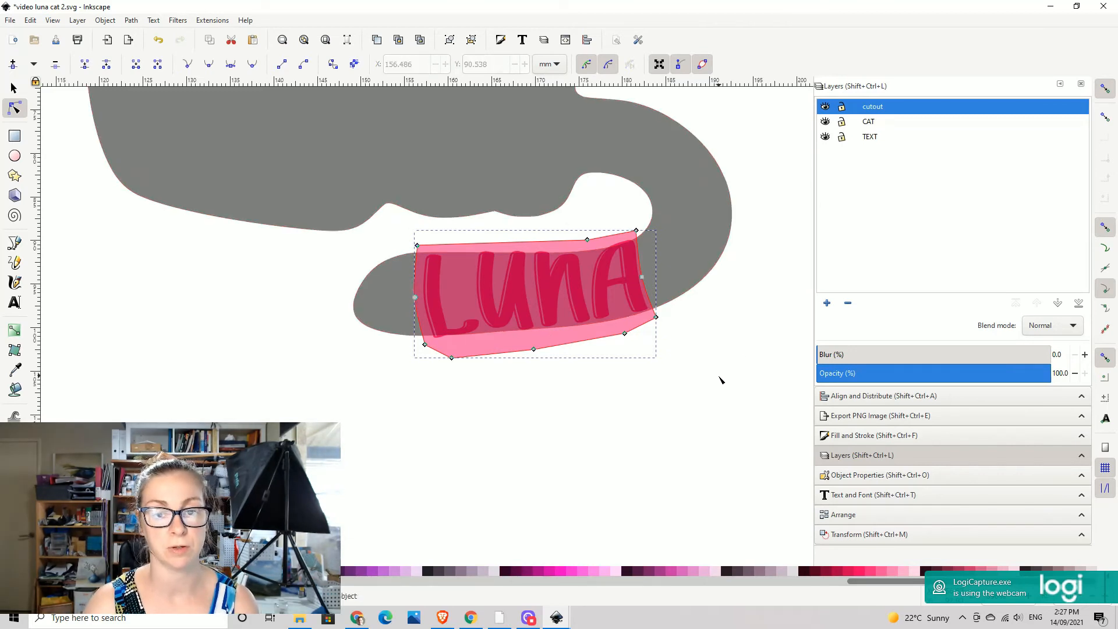
click(646, 279)
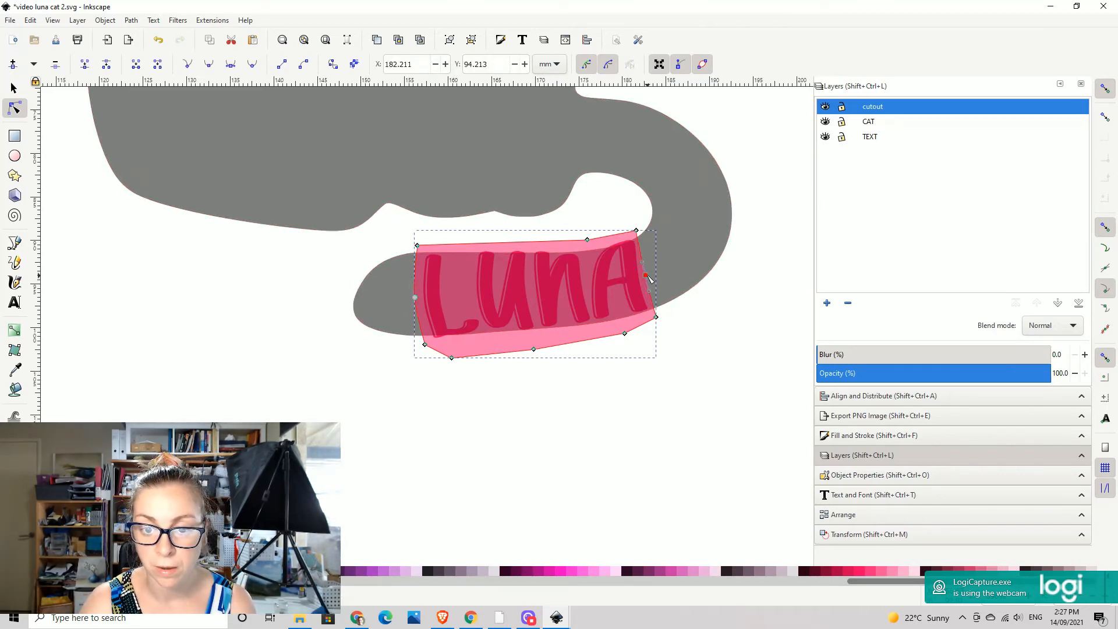
click(638, 231)
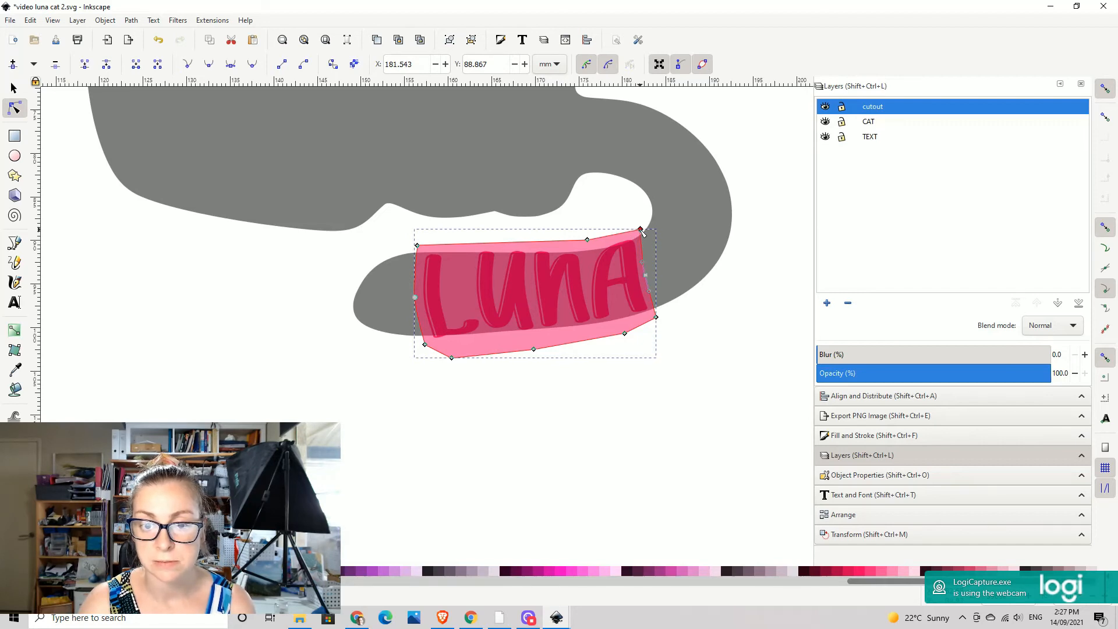
drag(658, 319, 662, 317)
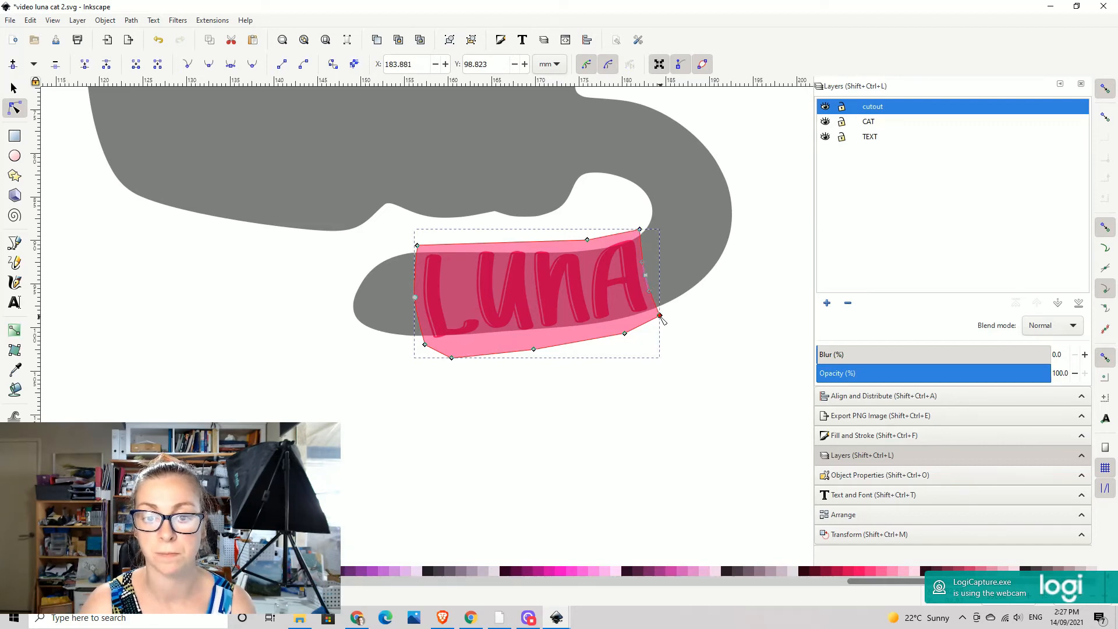
- Select the pink cutout shape around the LUNA lettering and make it fully opaque
click(646, 277)
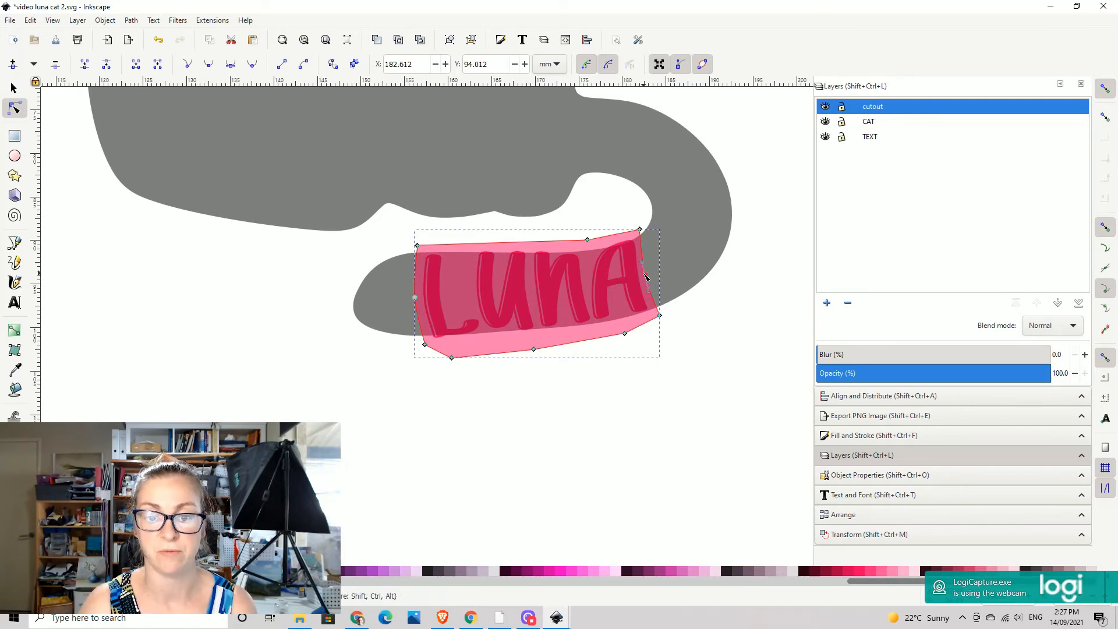
click(717, 391)
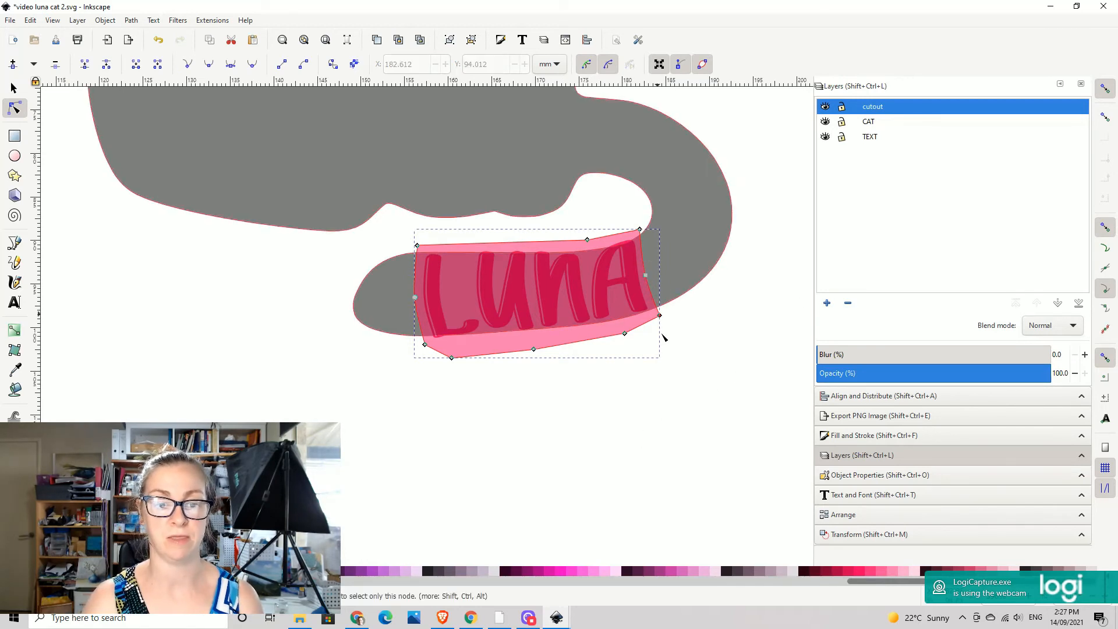
click(580, 437)
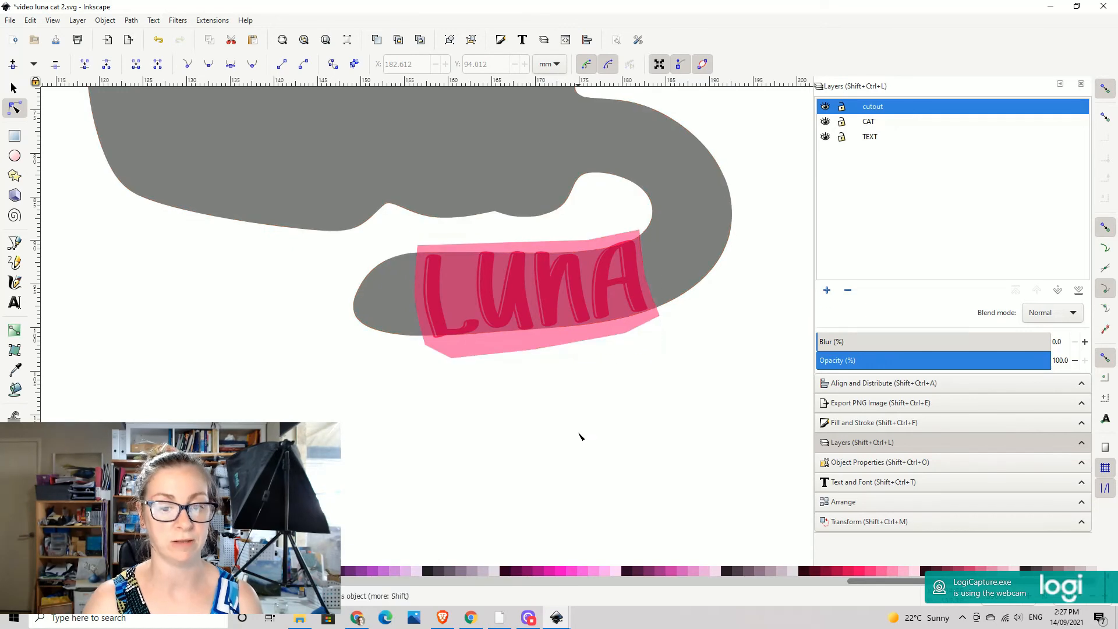
click(486, 353)
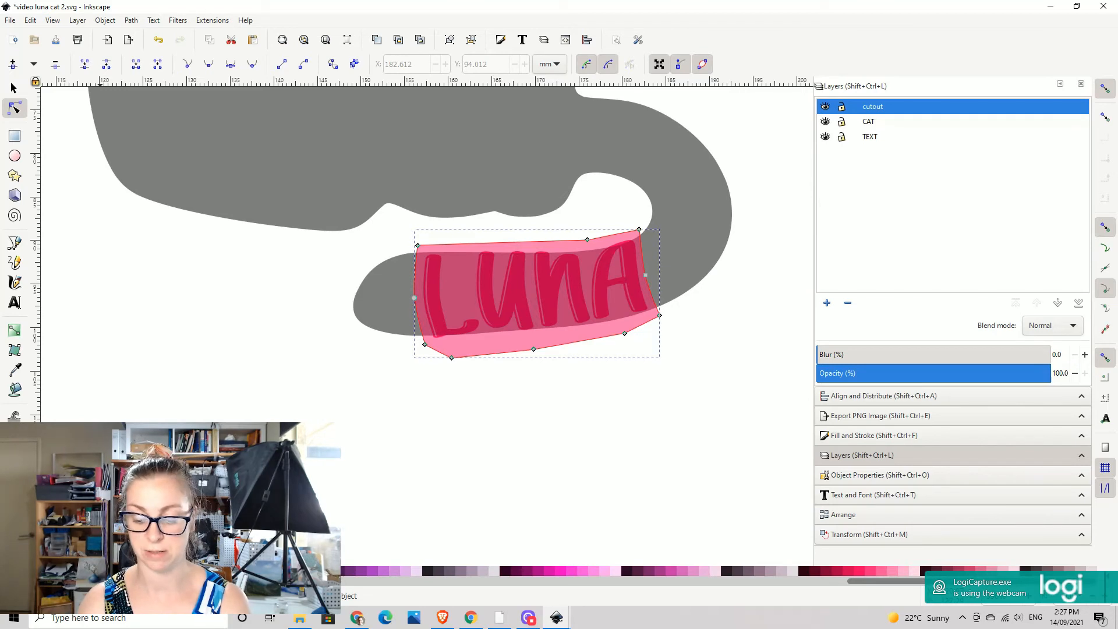
key(Return)
click(418, 489)
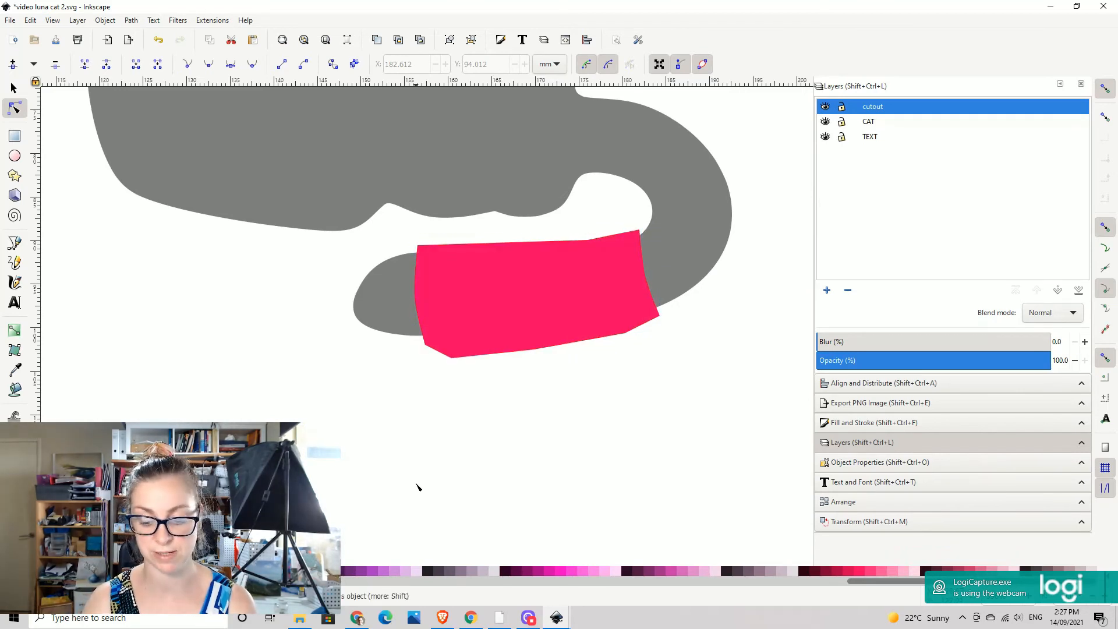
- Hide and lock the TEXT layer
key(minus)
key(minus)
key(minus)
drag(559, 208, 653, 381)
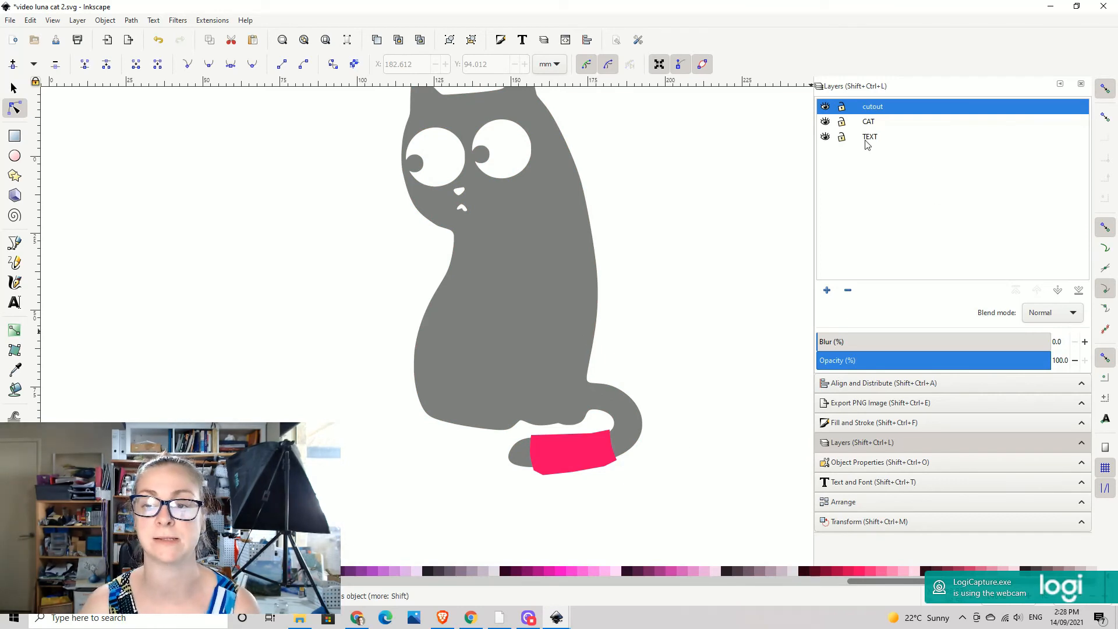
click(842, 137)
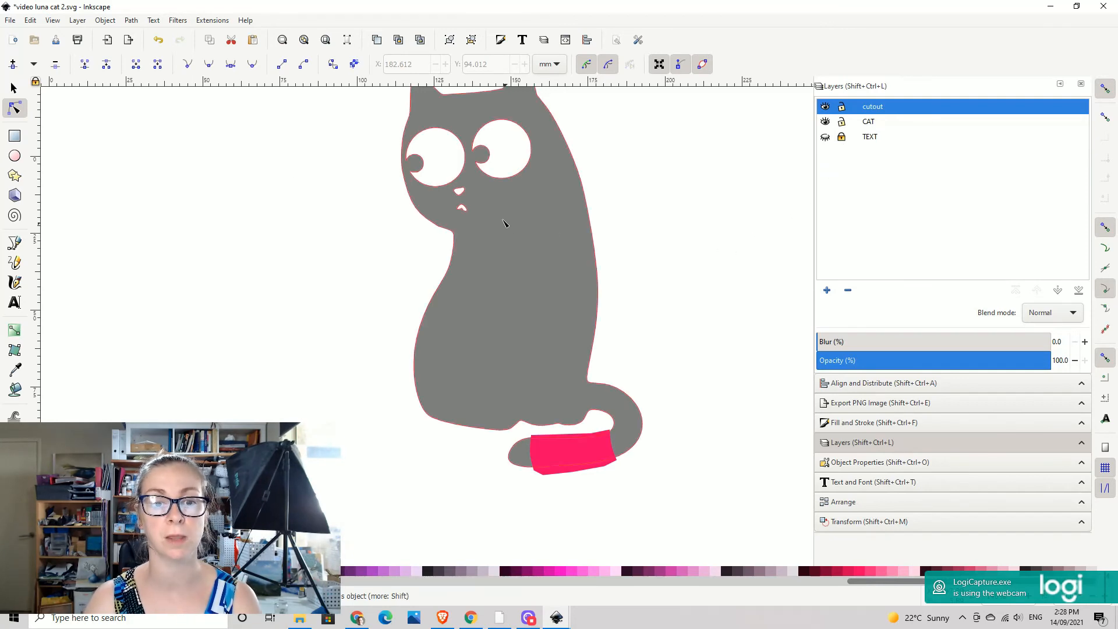
key(s)
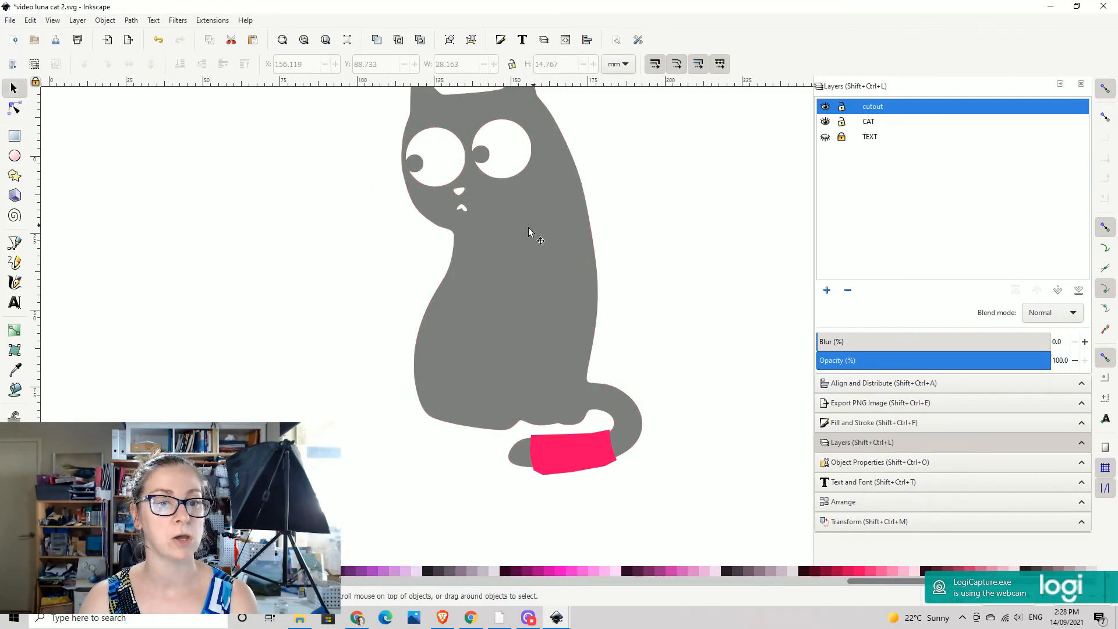
click(517, 286)
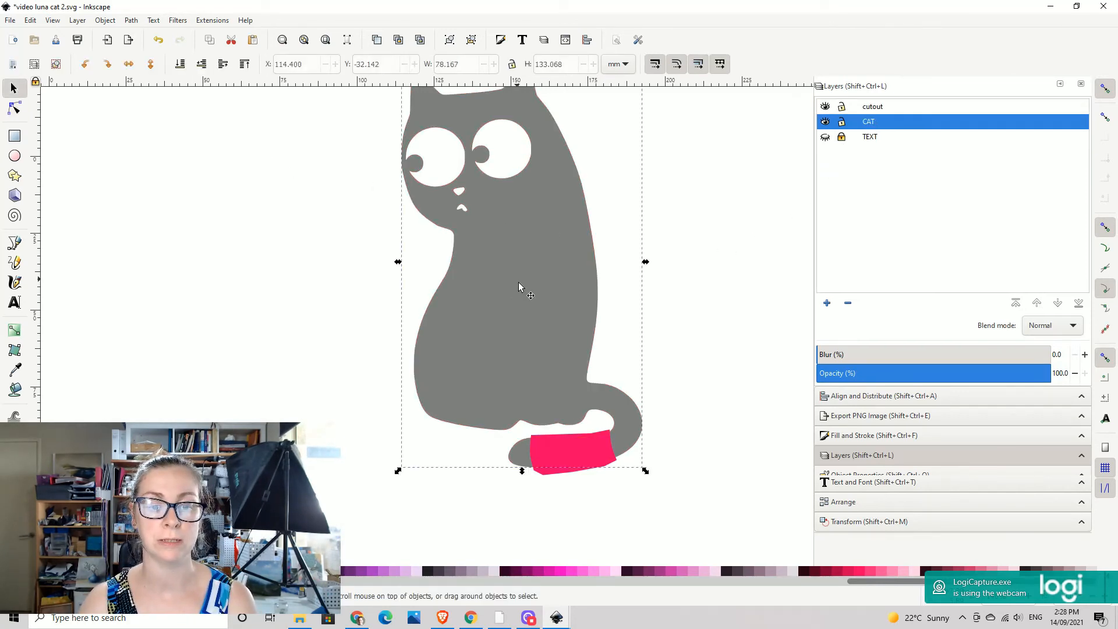
shift+click(581, 448)
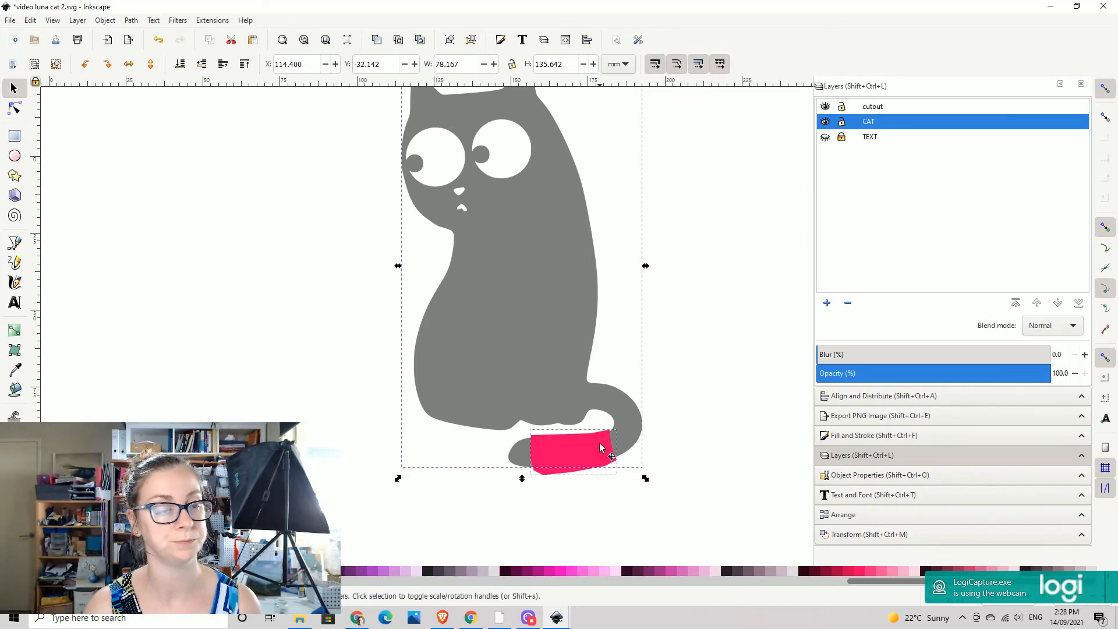
click(148, 141)
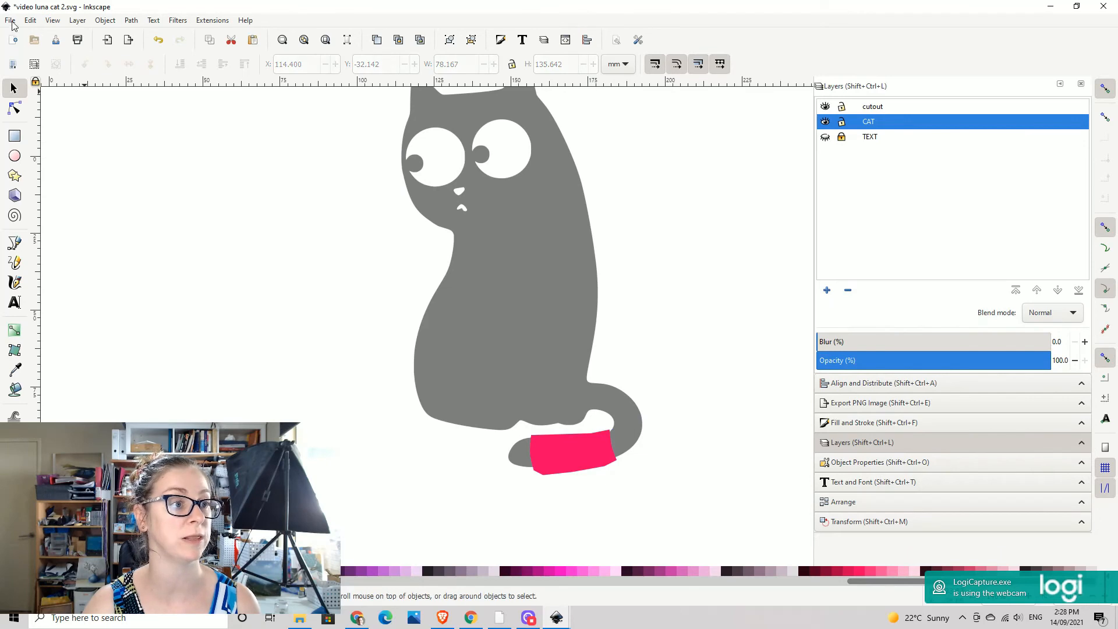
- Save the document
click(10, 20)
click(26, 105)
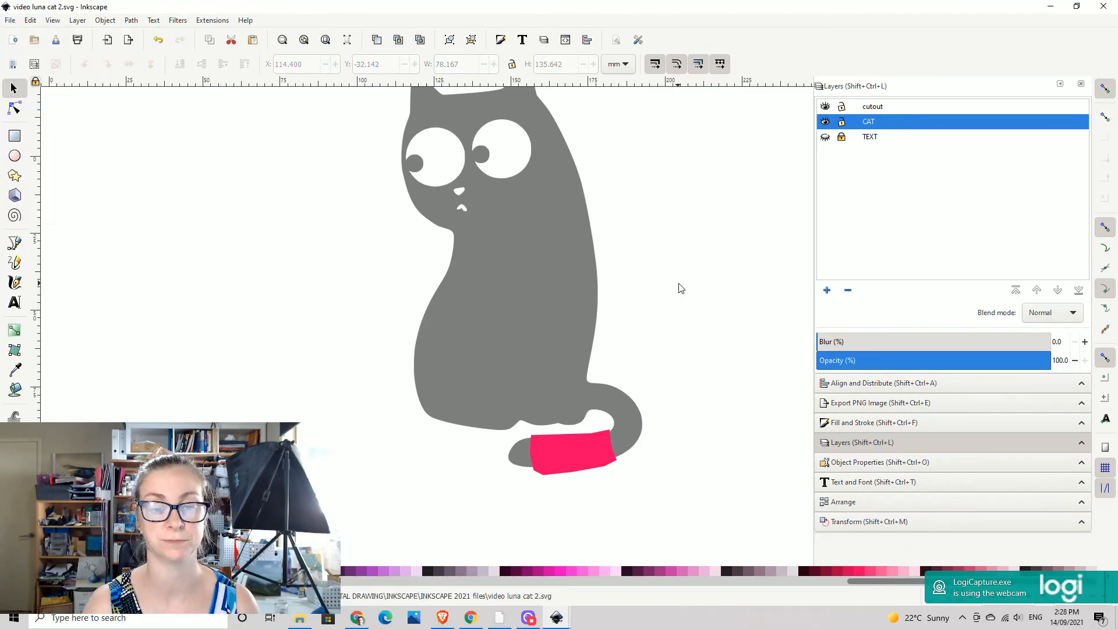
- Subtract the pink cutout shape from the grey cat with the Difference path operation
key(minus)
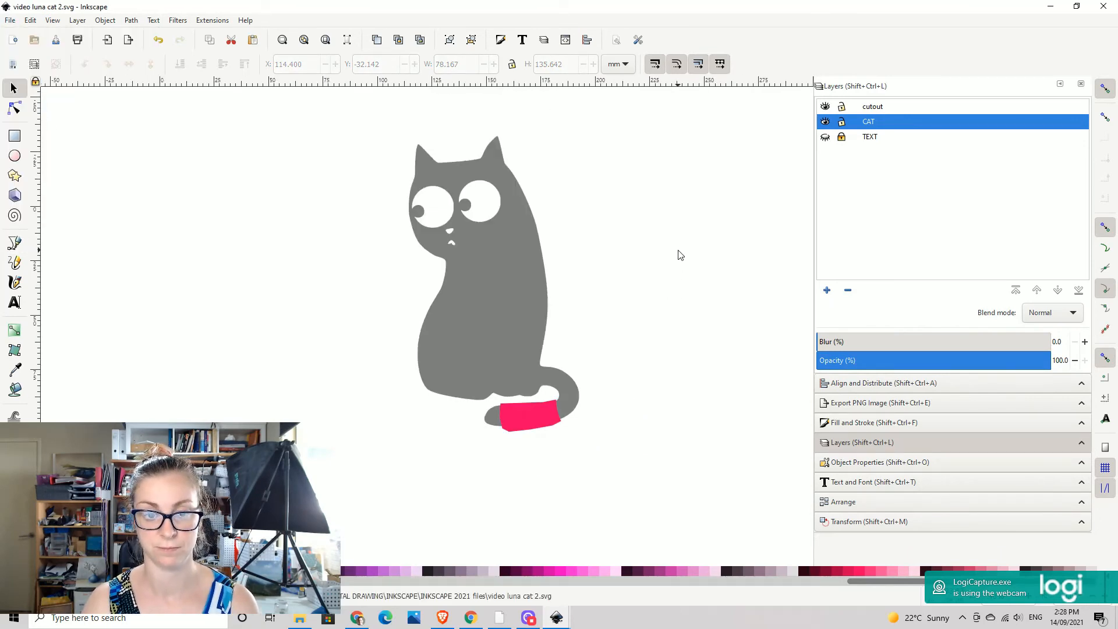
drag(626, 275, 764, 237)
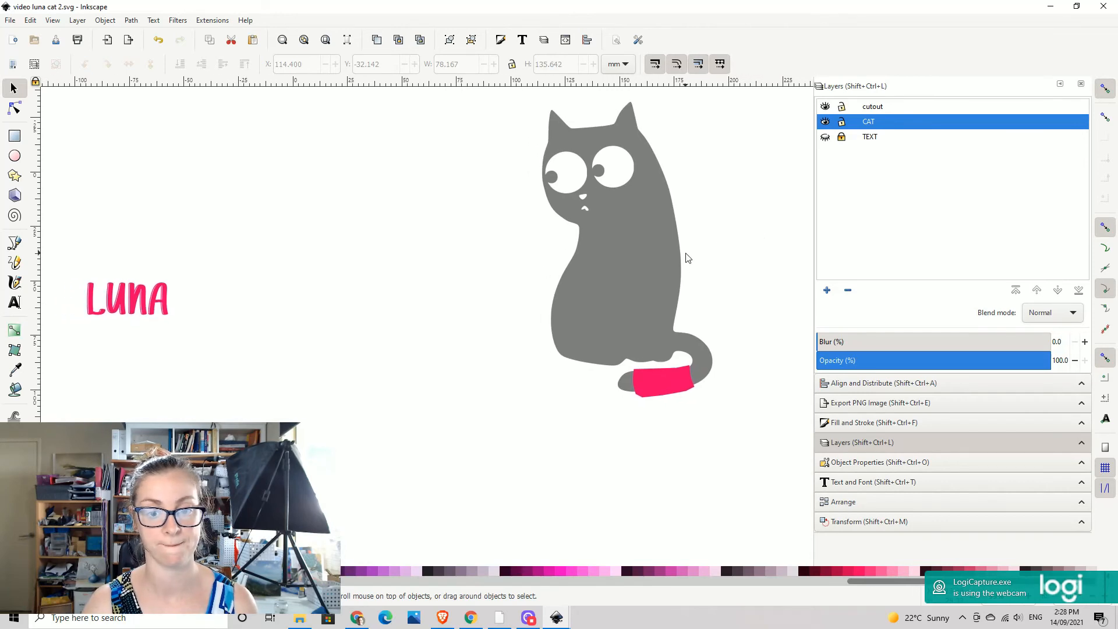
click(669, 382)
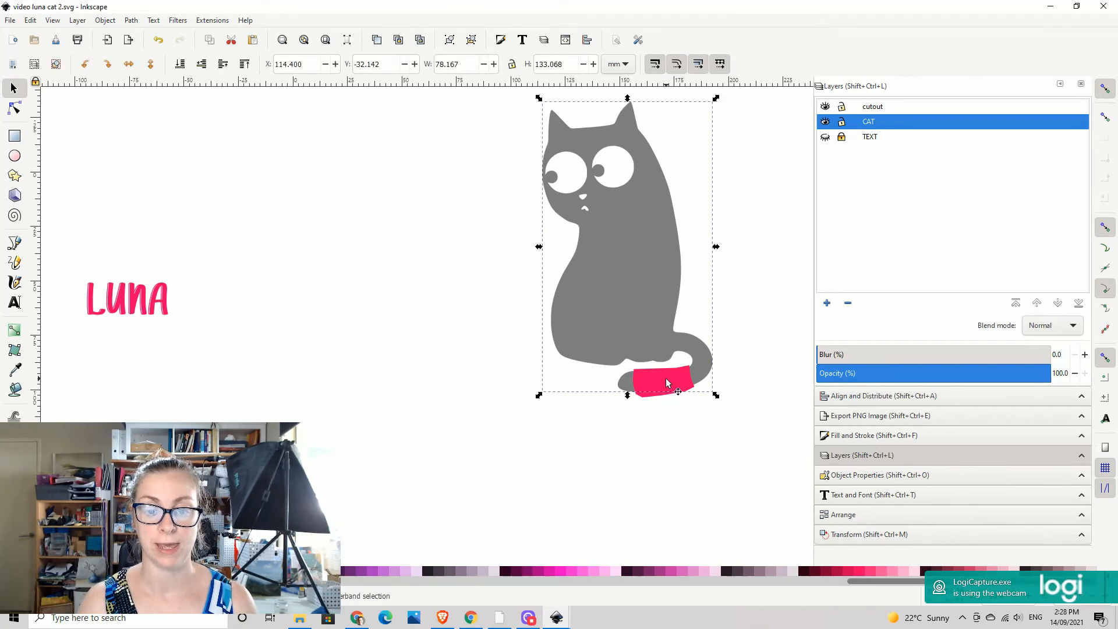
shift+click(668, 383)
click(113, 22)
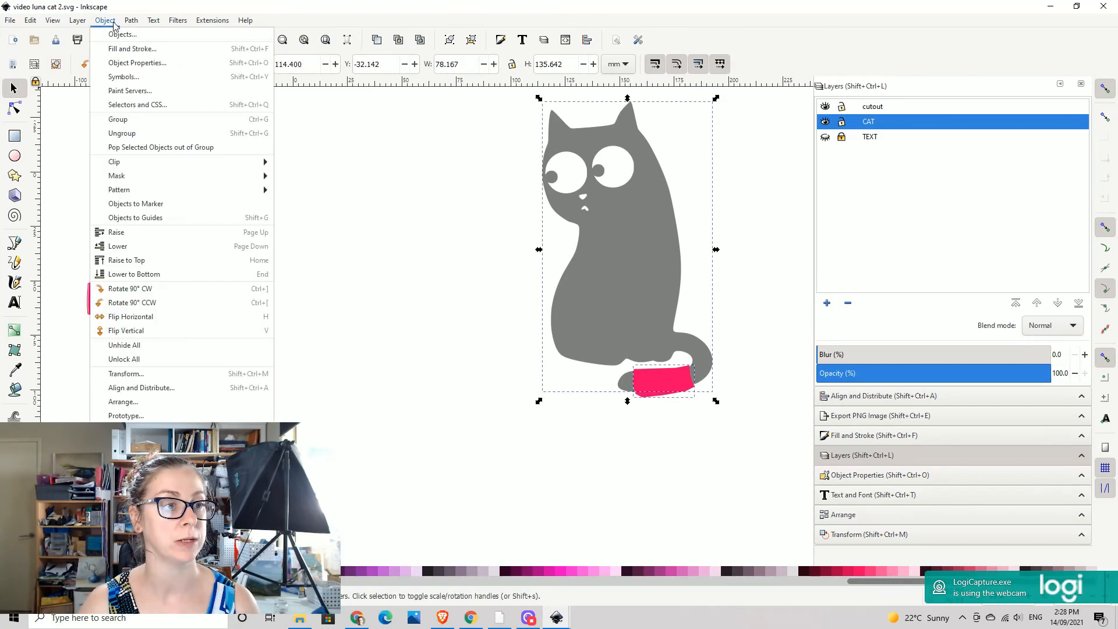
mouse_move(131, 20)
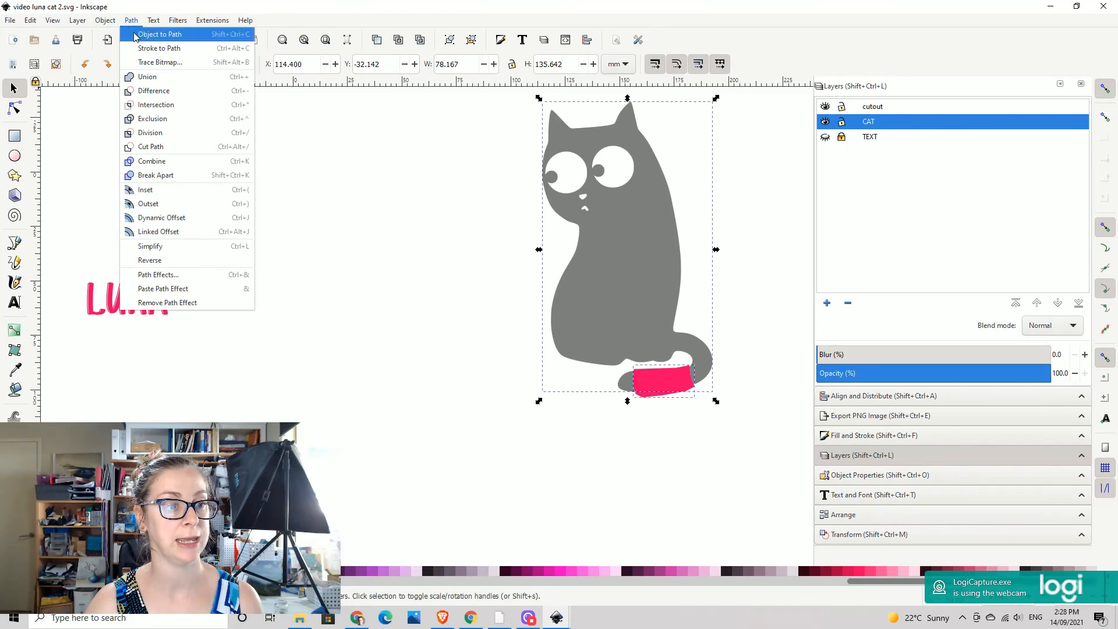
click(135, 91)
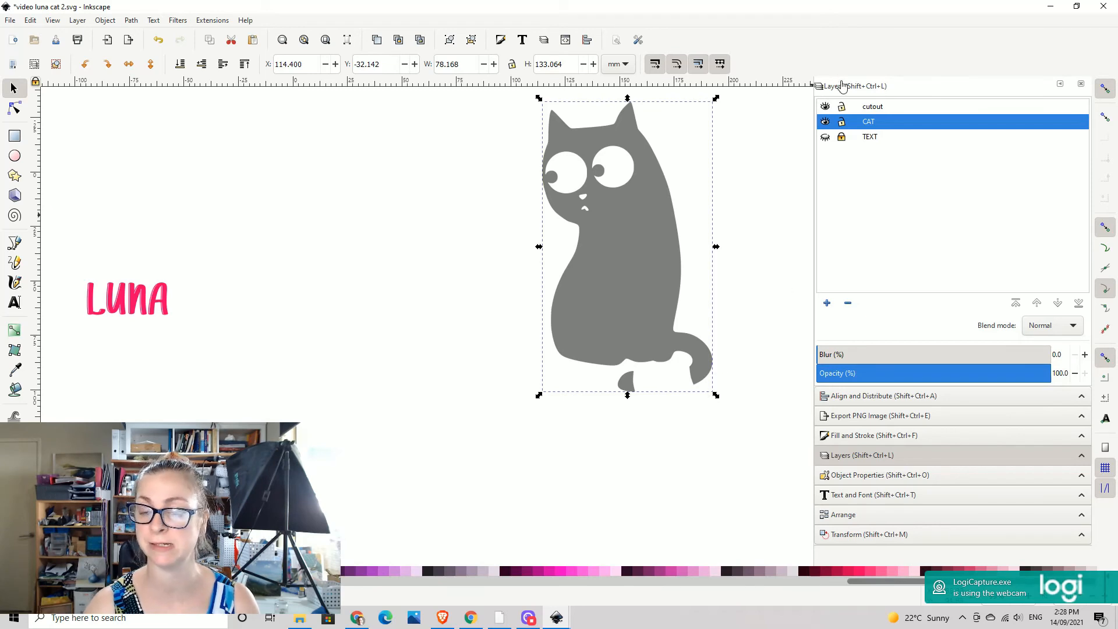
- Show the TEXT layer and fill the cat with black
click(826, 138)
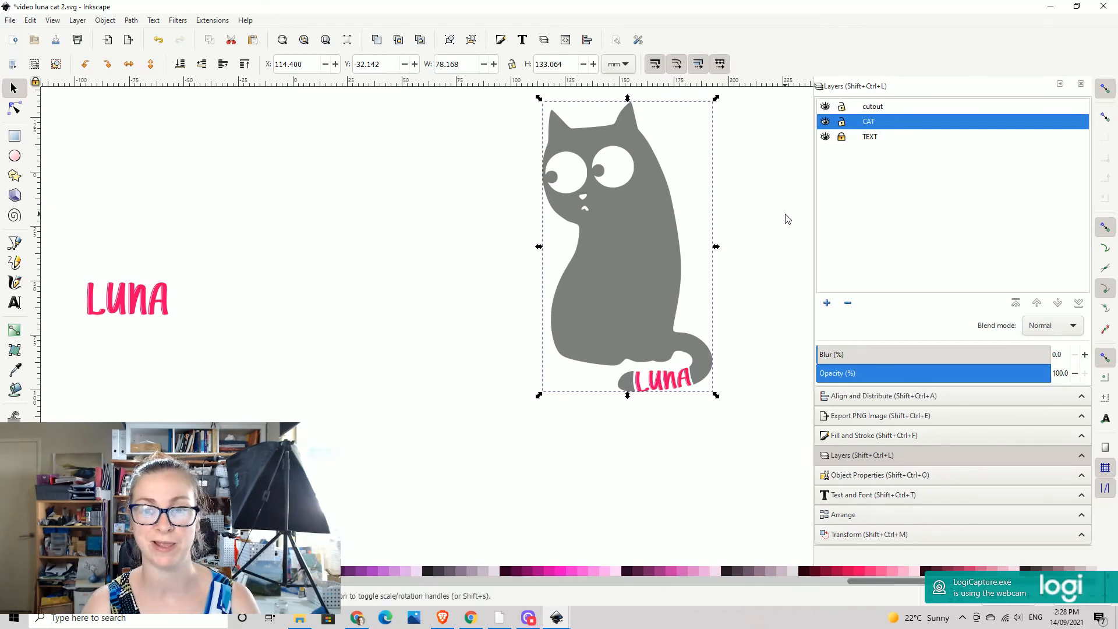
click(766, 251)
click(614, 252)
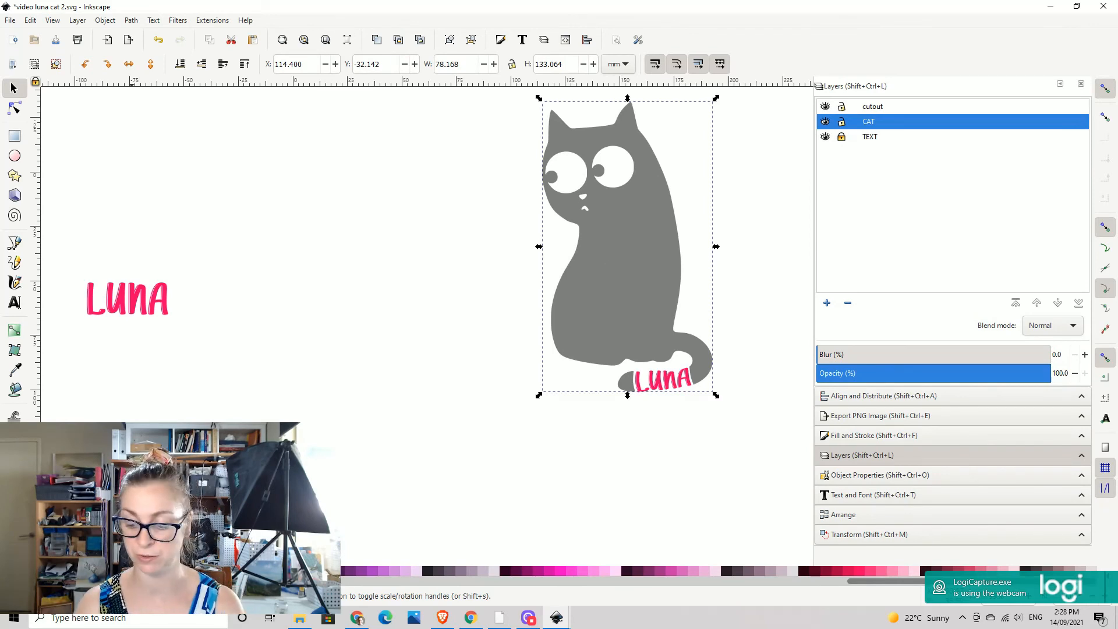
click(131, 594)
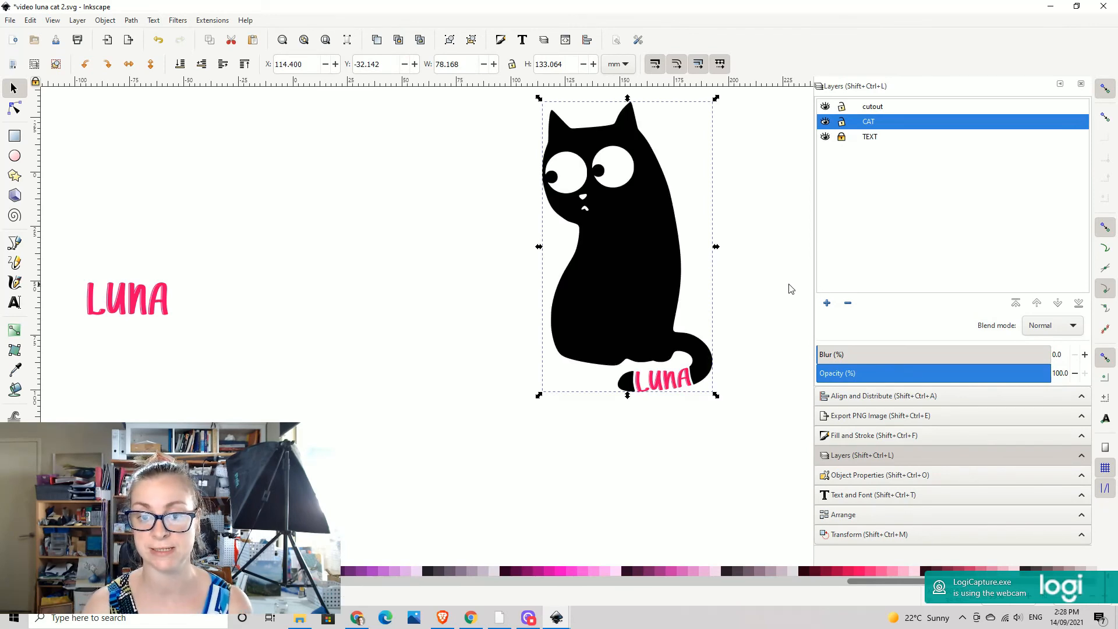
- Examine the tail cutout around the LUNA lettering up close and in the whole design
drag(767, 278, 504, 170)
key(plus)
key(plus)
click(611, 433)
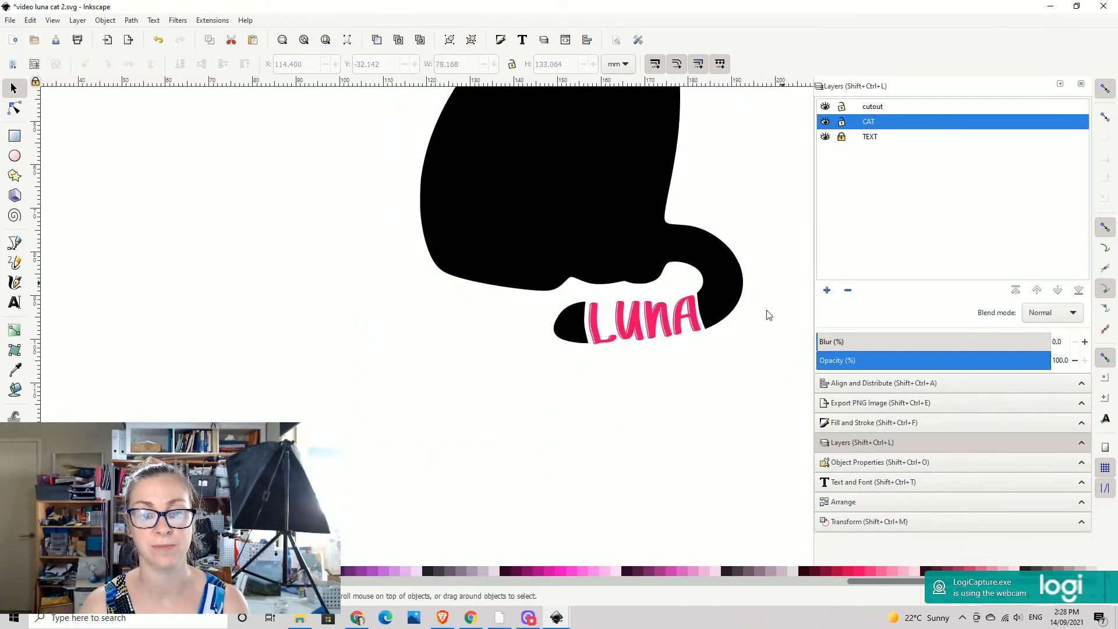
scroll(429, 370, up, 1)
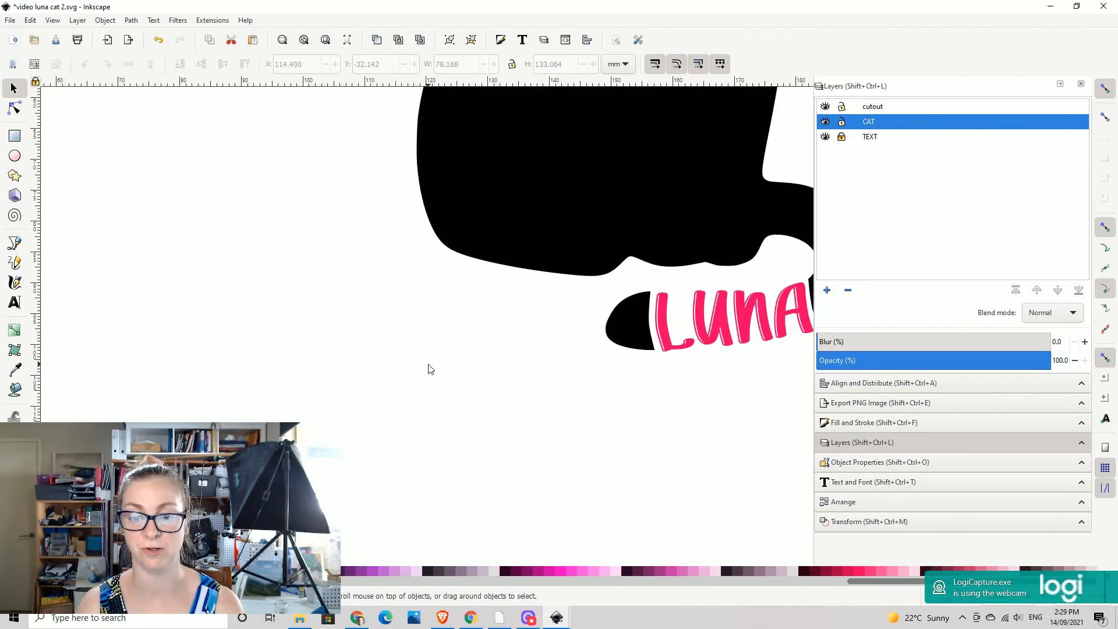
scroll(430, 369, down, 4)
scroll(619, 244, up, 1)
scroll(619, 245, left, 2)
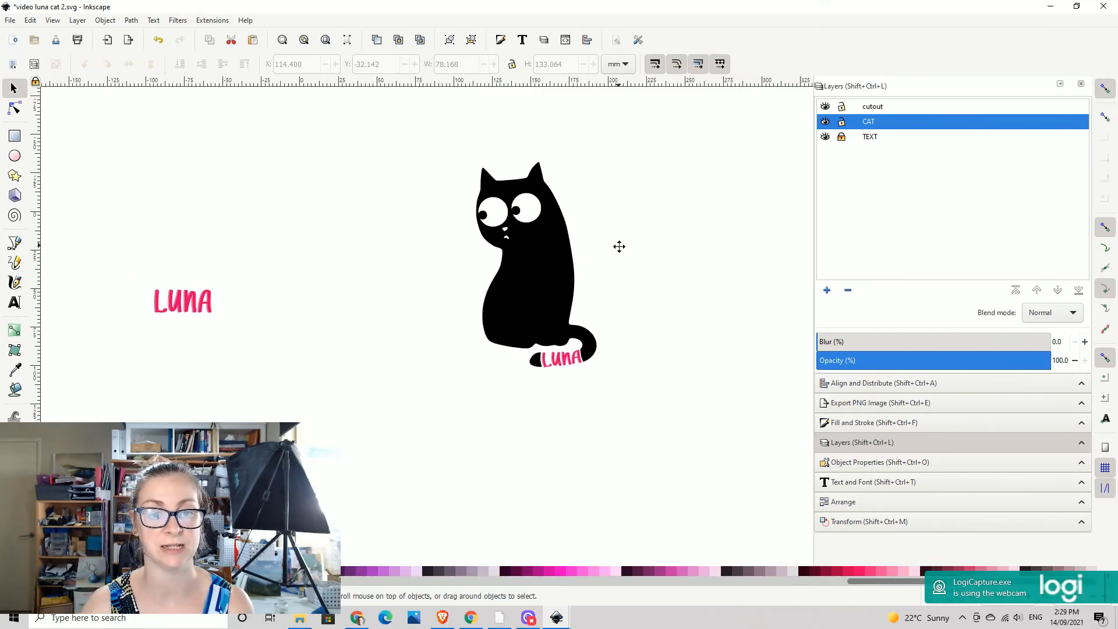
- Unlock the TEXT layer and group the black cat with the LUNA lettering on its tail
drag(374, 129, 364, 110)
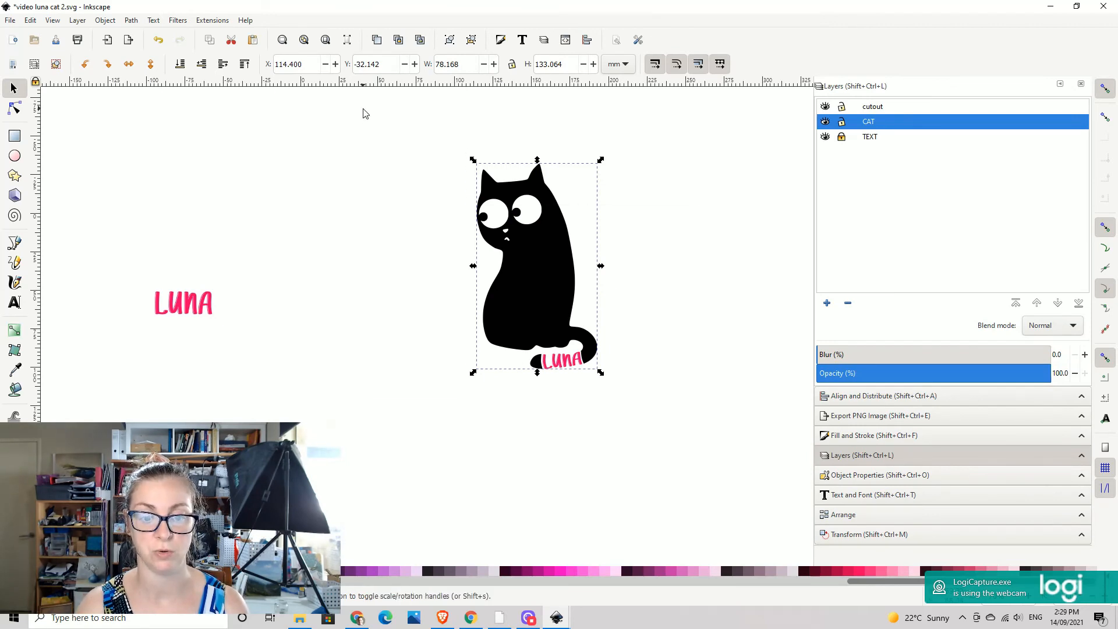
click(662, 335)
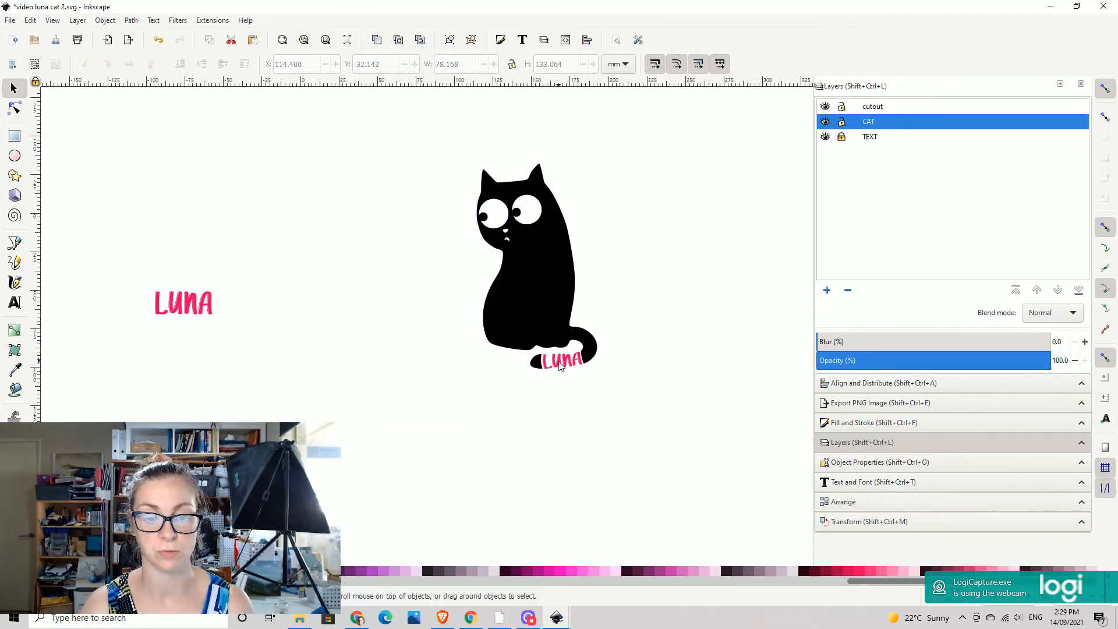
drag(558, 366, 564, 385)
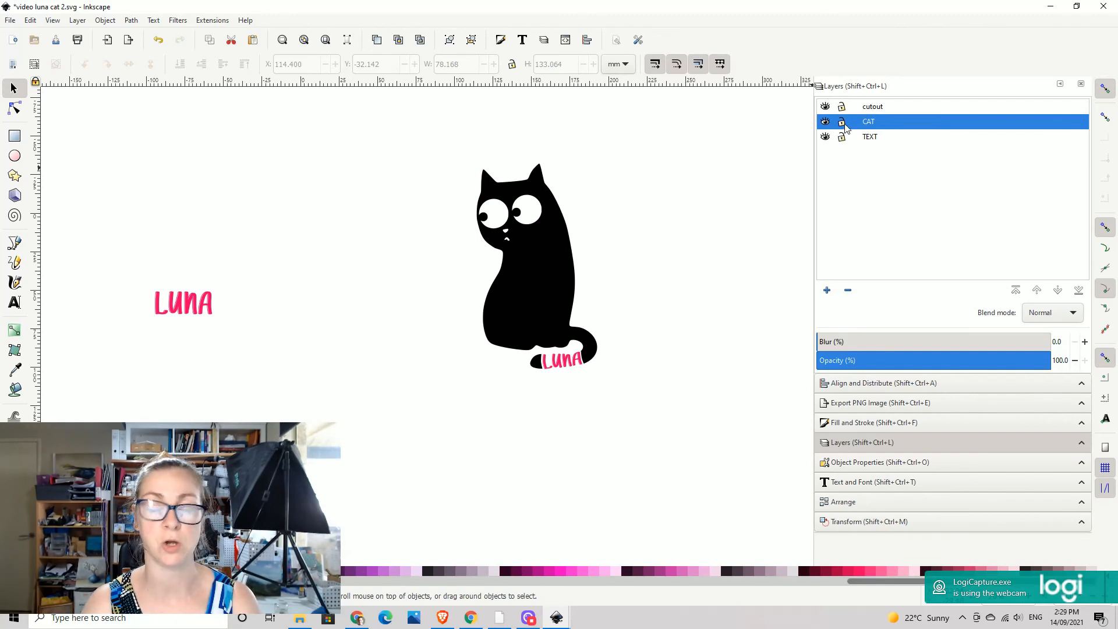
drag(350, 138, 698, 468)
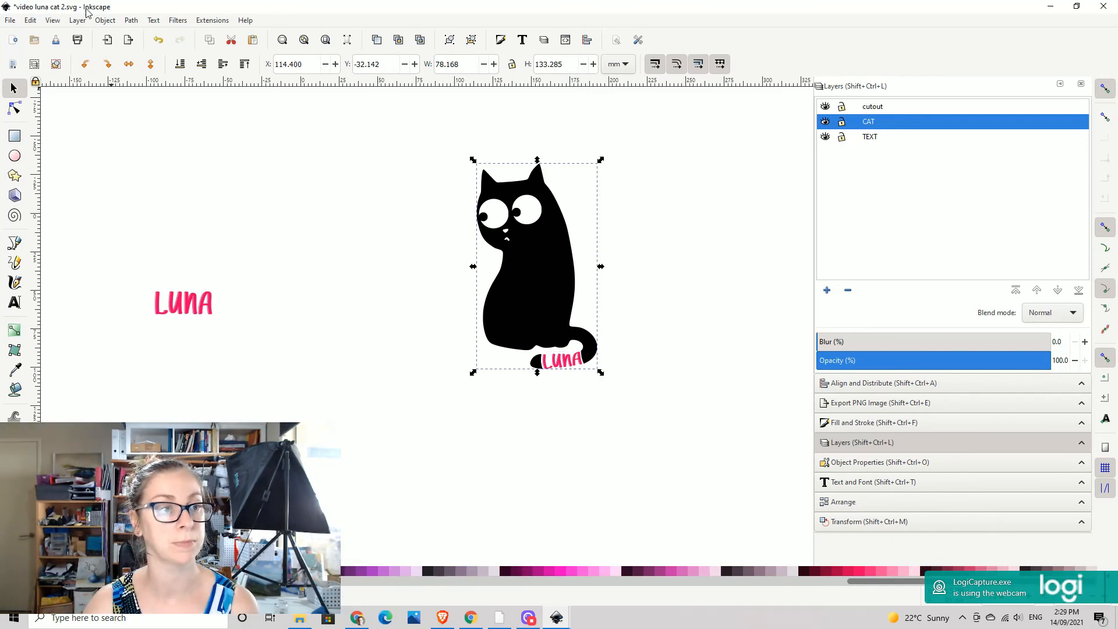
click(108, 23)
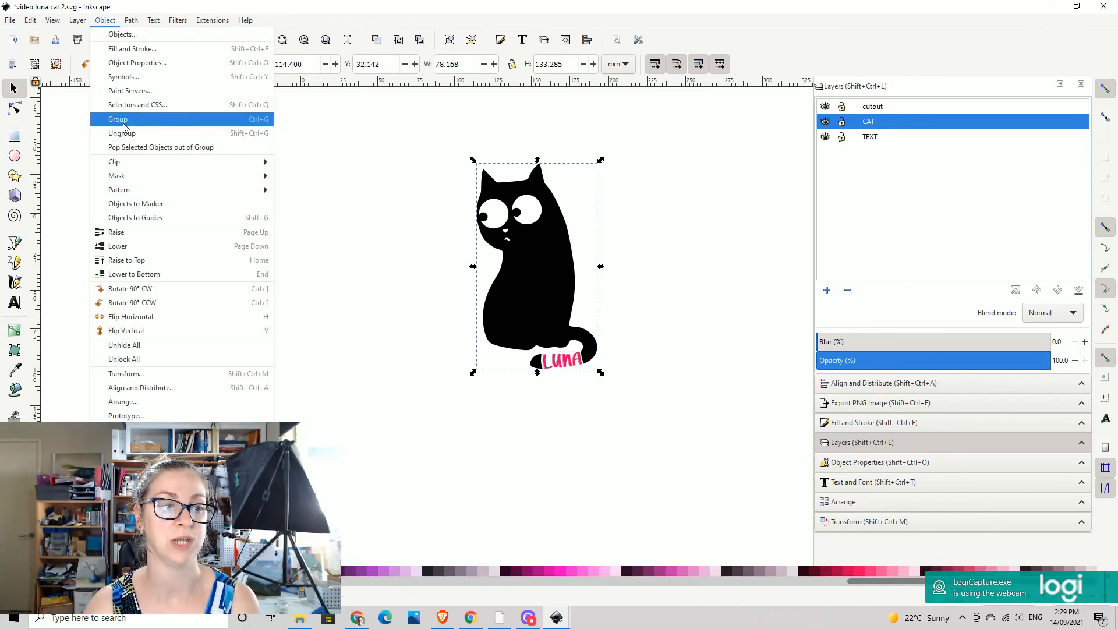
click(657, 217)
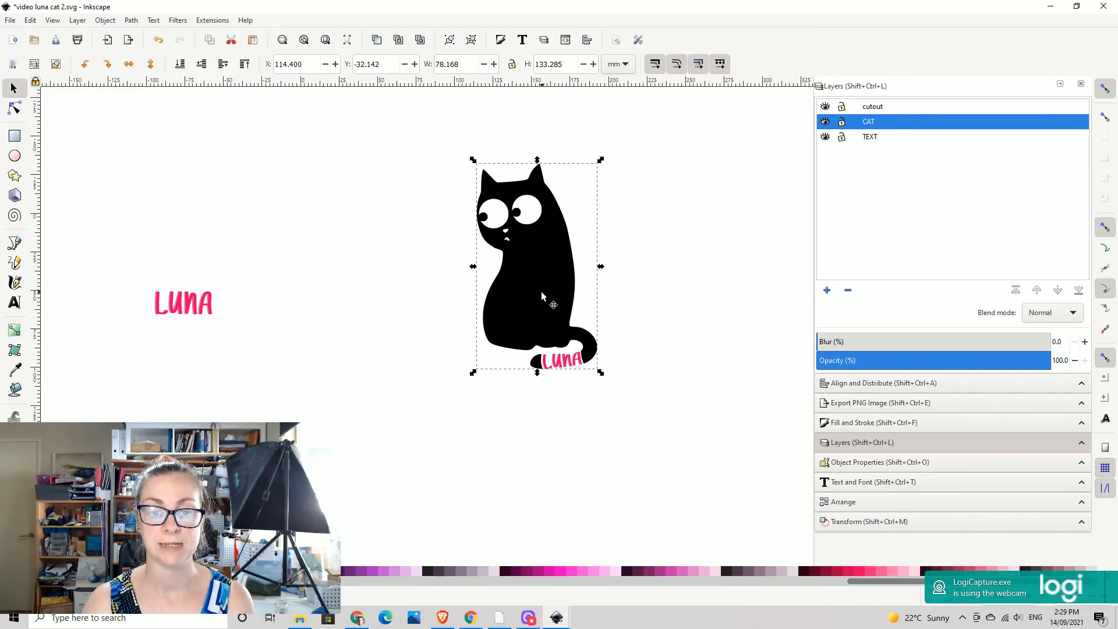
- Copy the grouped cat with its LUNA lettering and paste it into the open document video luna cat envelope path.svg beside the black cat
drag(543, 292, 591, 250)
key(plus)
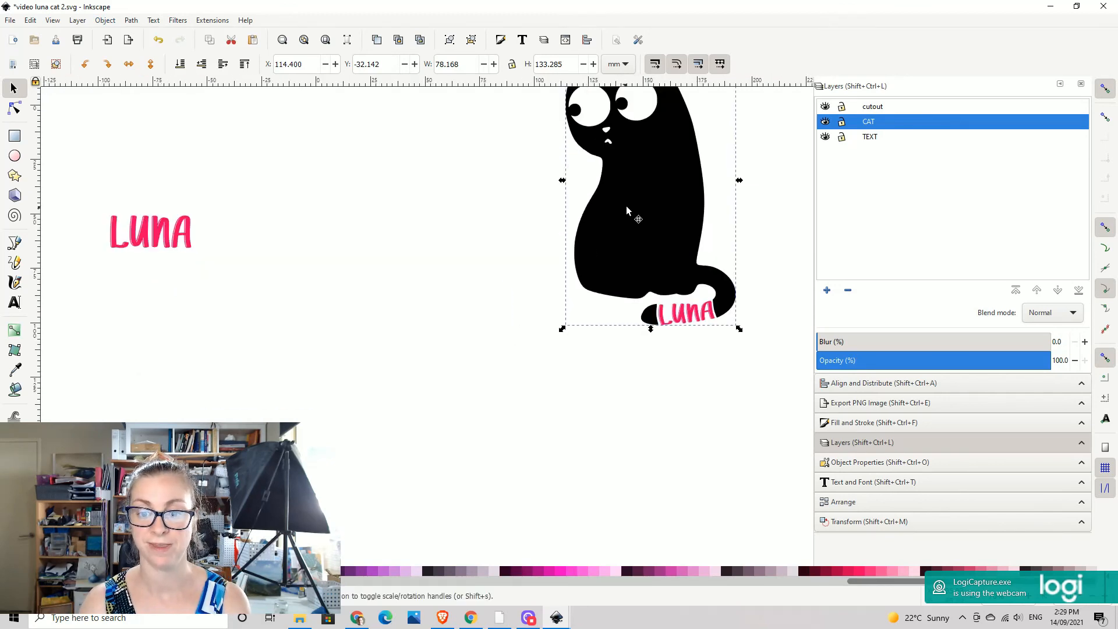
drag(631, 201, 631, 286)
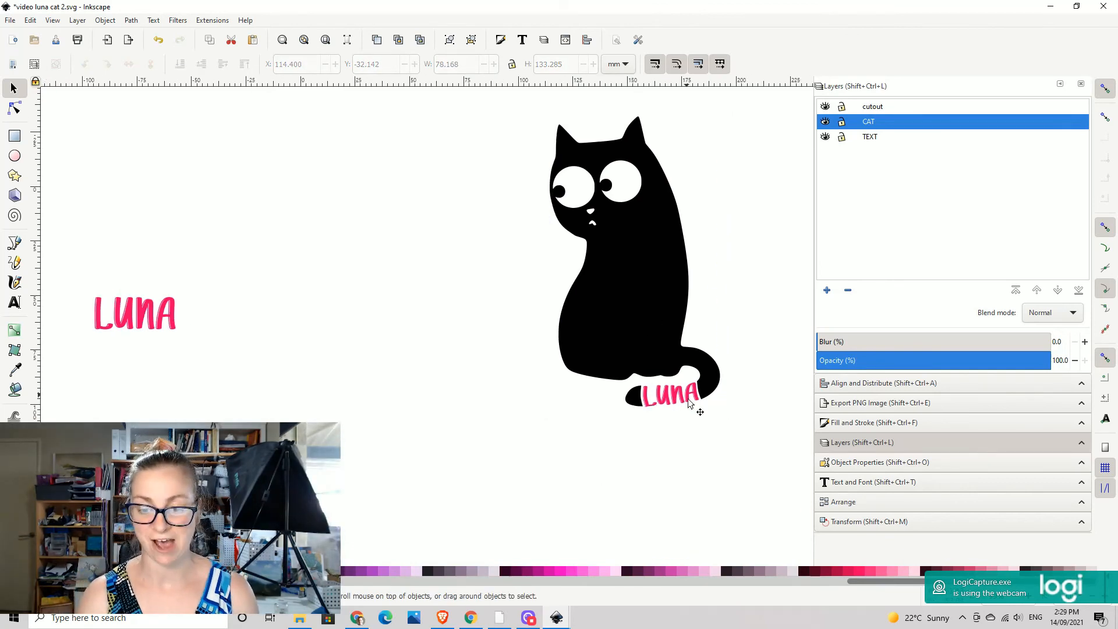
click(612, 261)
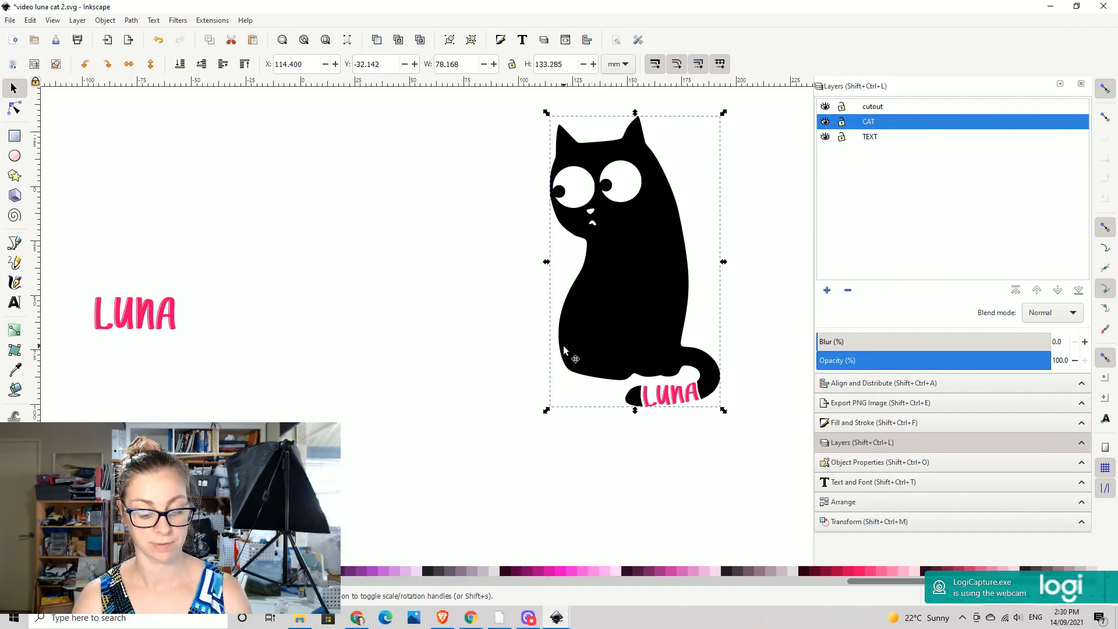
click(556, 617)
click(522, 579)
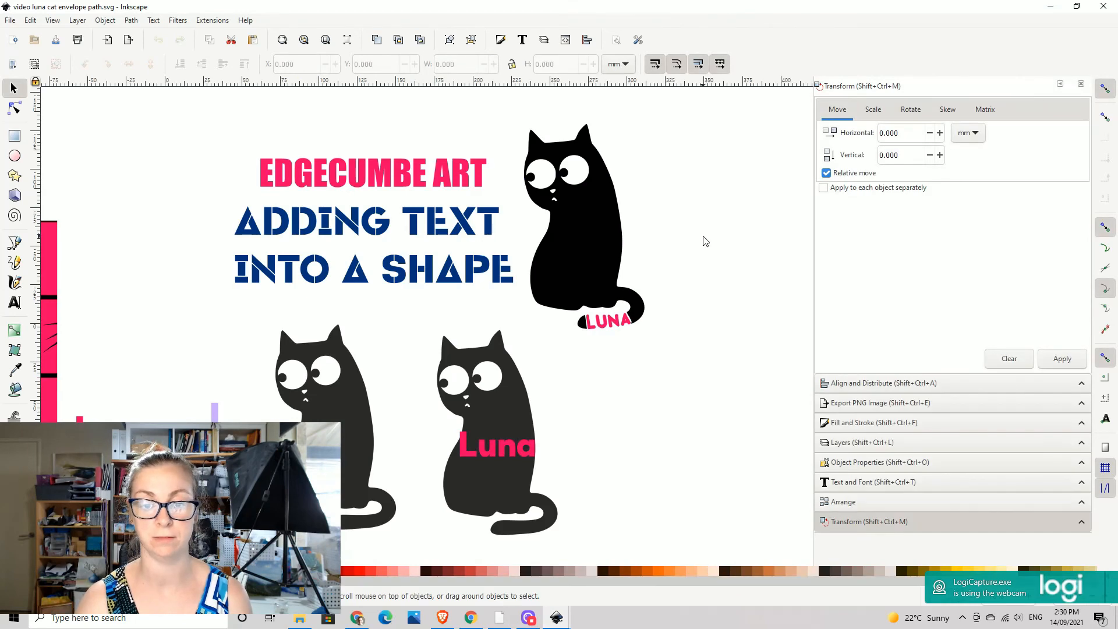
key(ctrl+v)
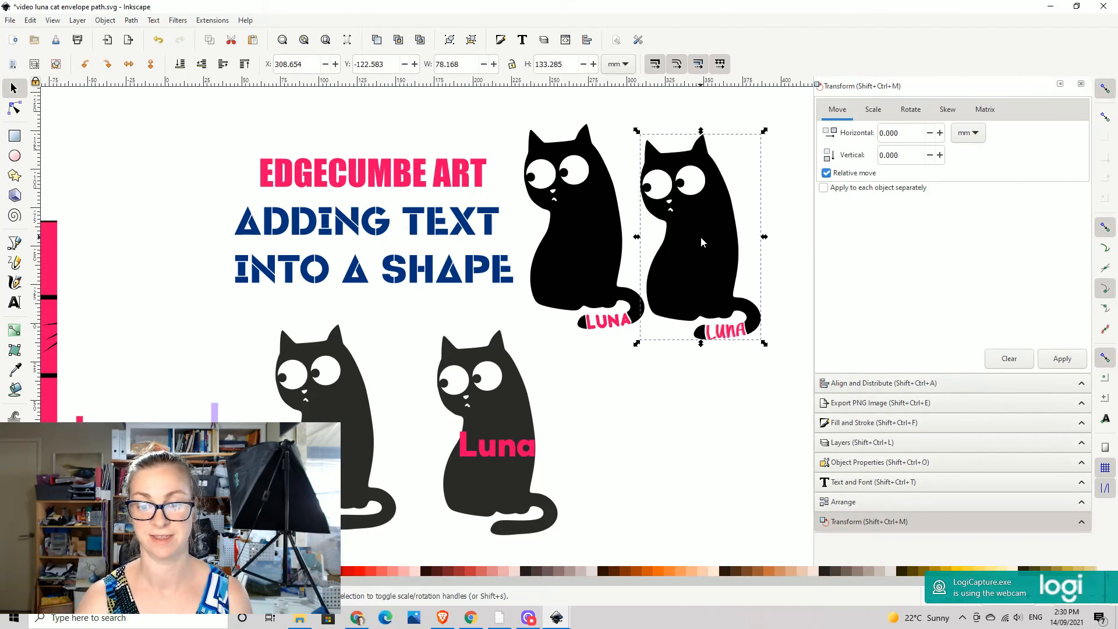
- Swap the two black LUNA cats, placing the pasted one beside the title at about X 228.5, Y -140.7 mm and the other at about X 316, Y -138 mm
drag(577, 207, 685, 453)
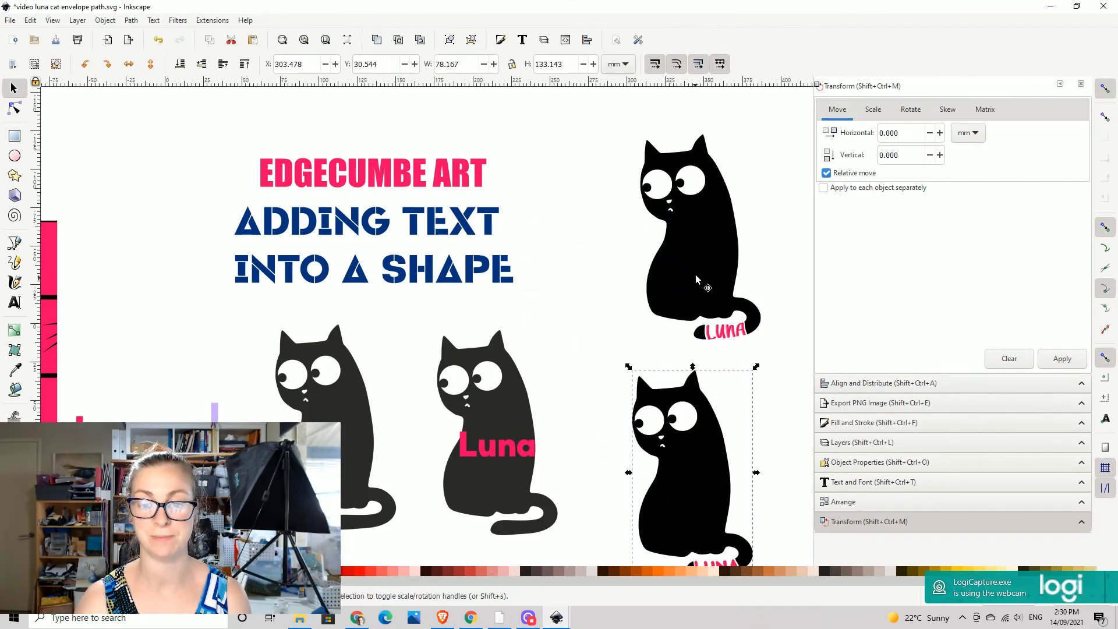
drag(695, 245, 570, 216)
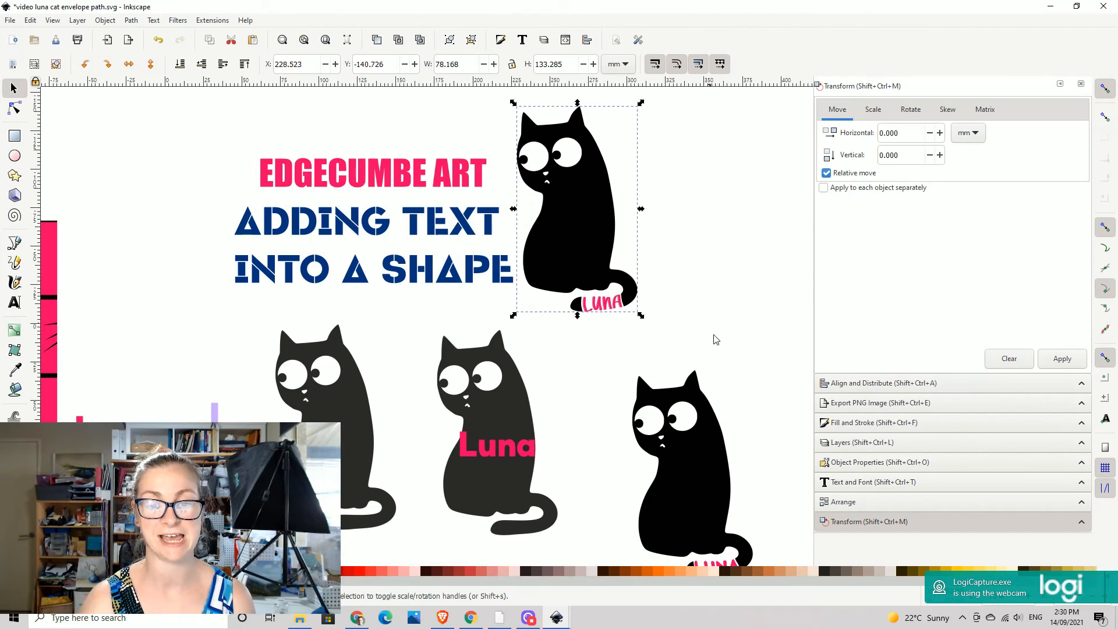
drag(668, 454, 688, 194)
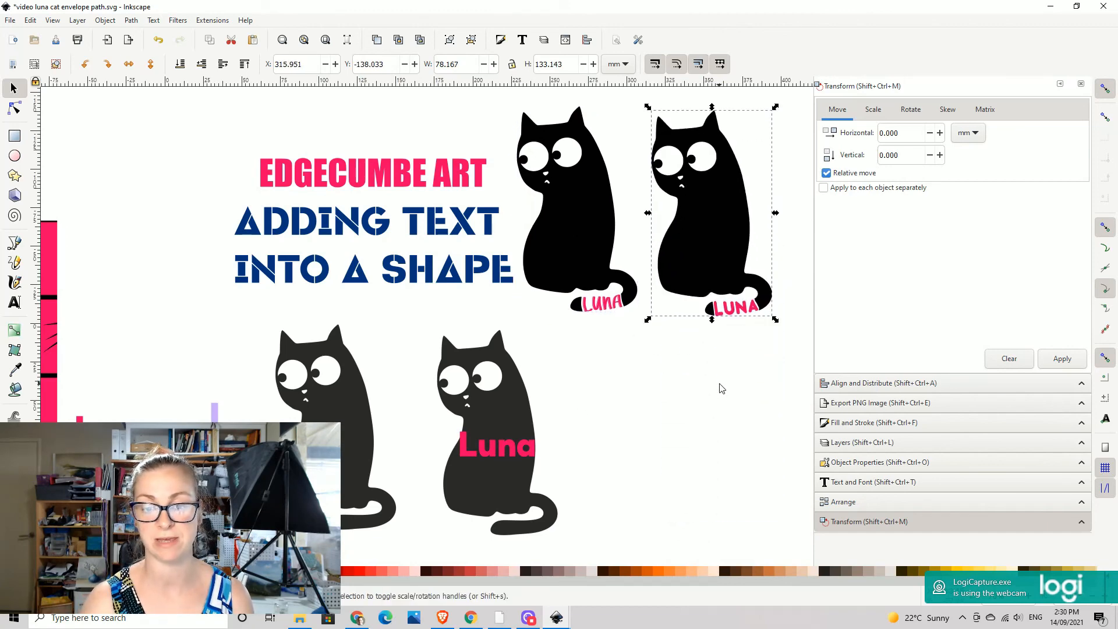
- Compare the LUNA lettering on the tails of the two black cats up close
key(plus)
key(plus)
drag(748, 320, 390, 397)
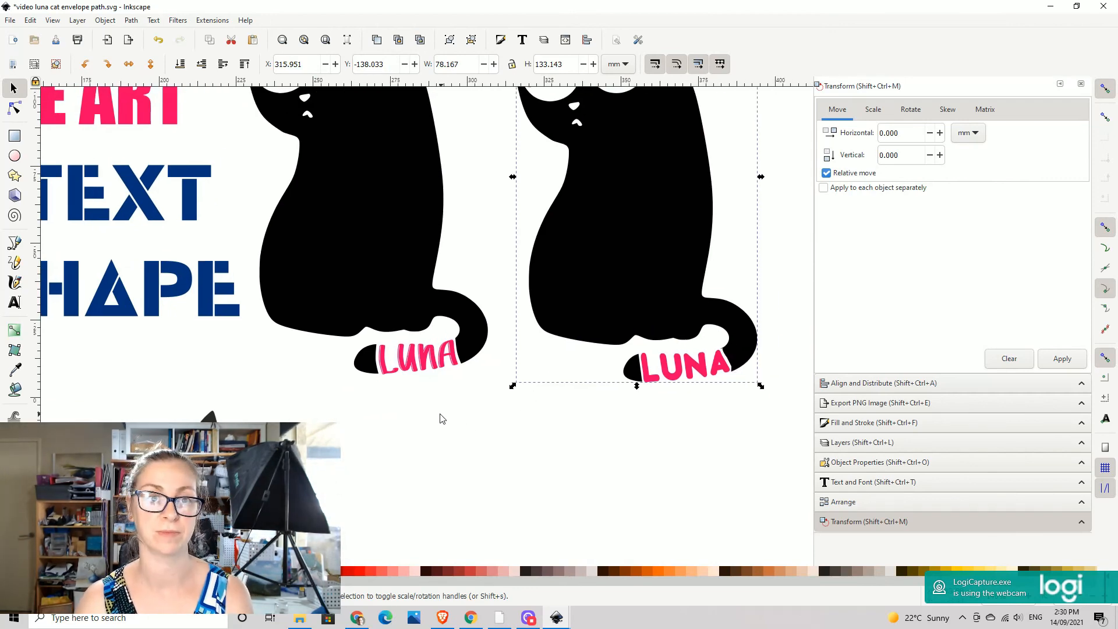
drag(433, 415, 623, 379)
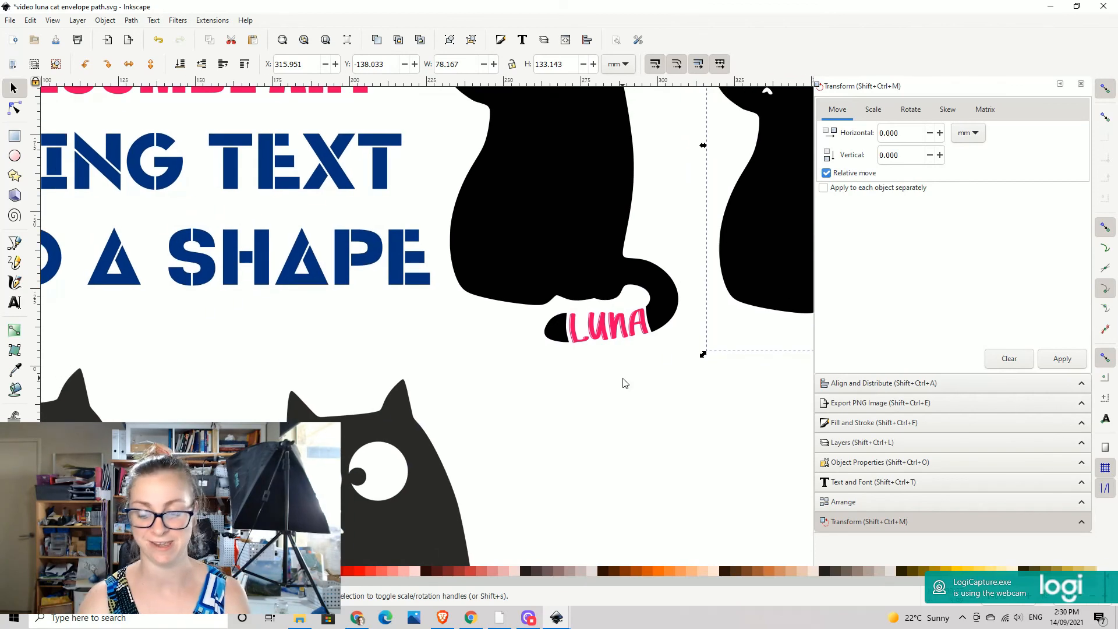
scroll(606, 400, up, 4)
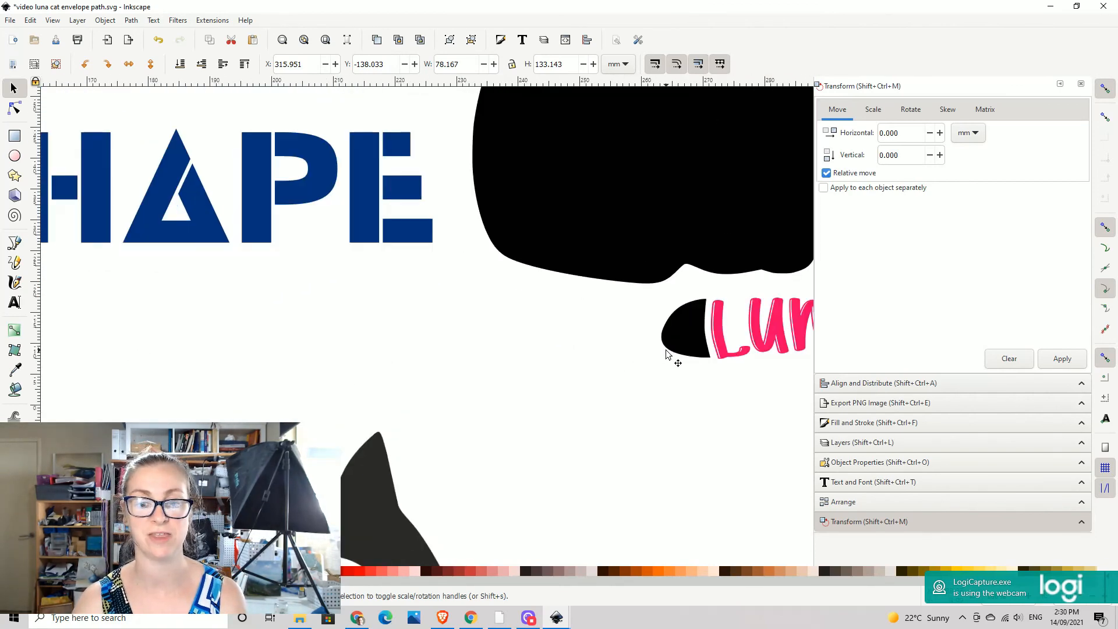
scroll(549, 379, down, 4)
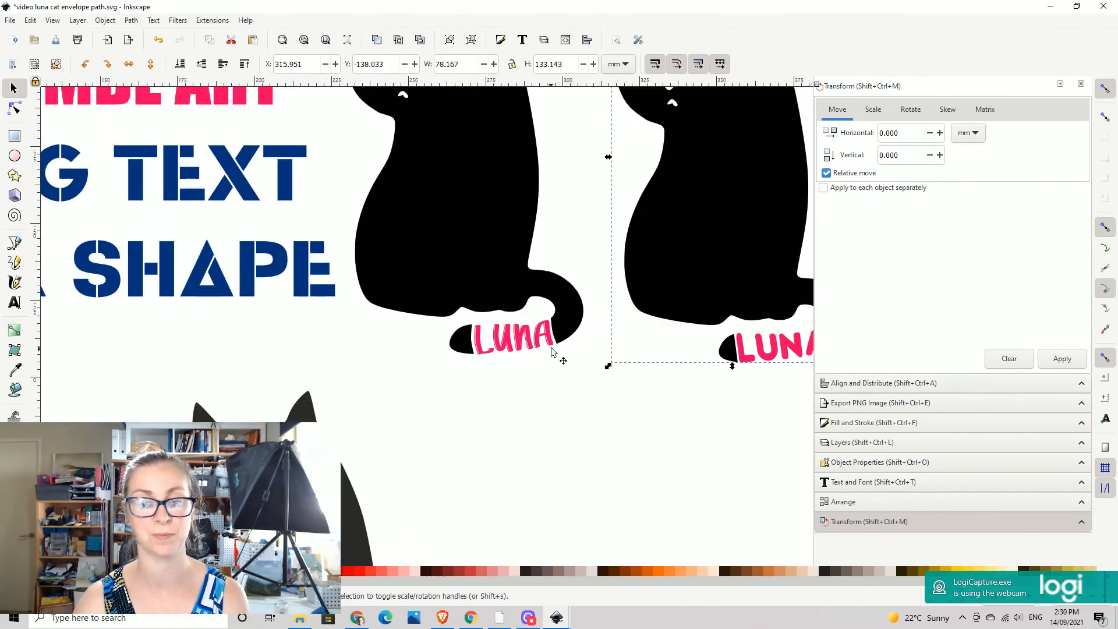
drag(505, 308, 526, 349)
- Move the black cat with the bolder LUNA lettering farther from the pasted cat, to about X 337.6, Y -162.6 mm
drag(664, 382, 712, 327)
drag(609, 423, 657, 270)
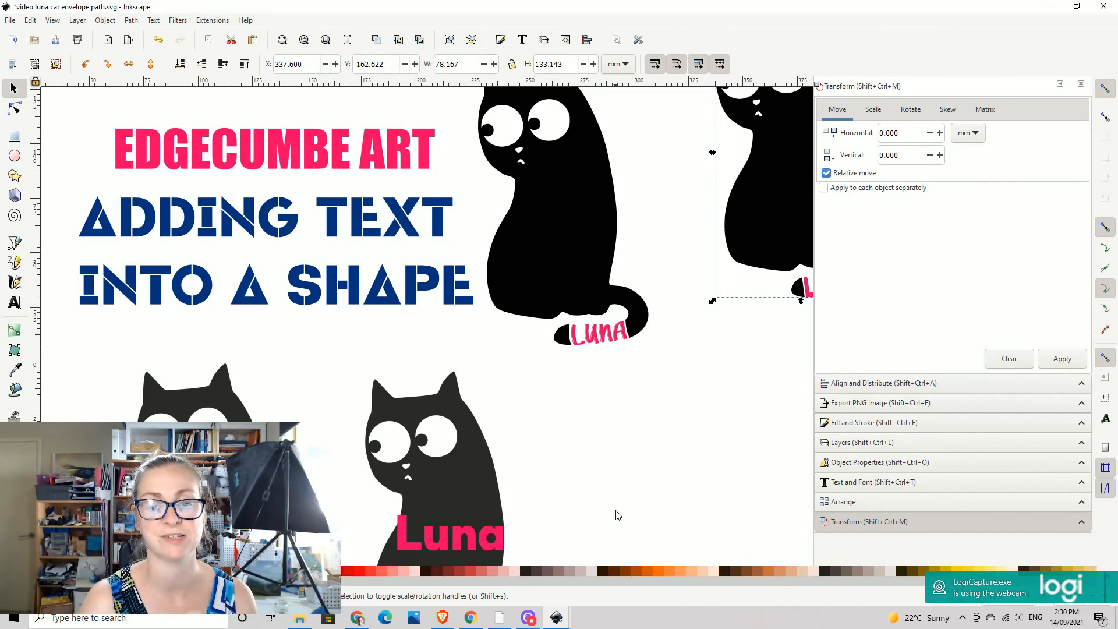
drag(629, 456, 575, 402)
key(minus)
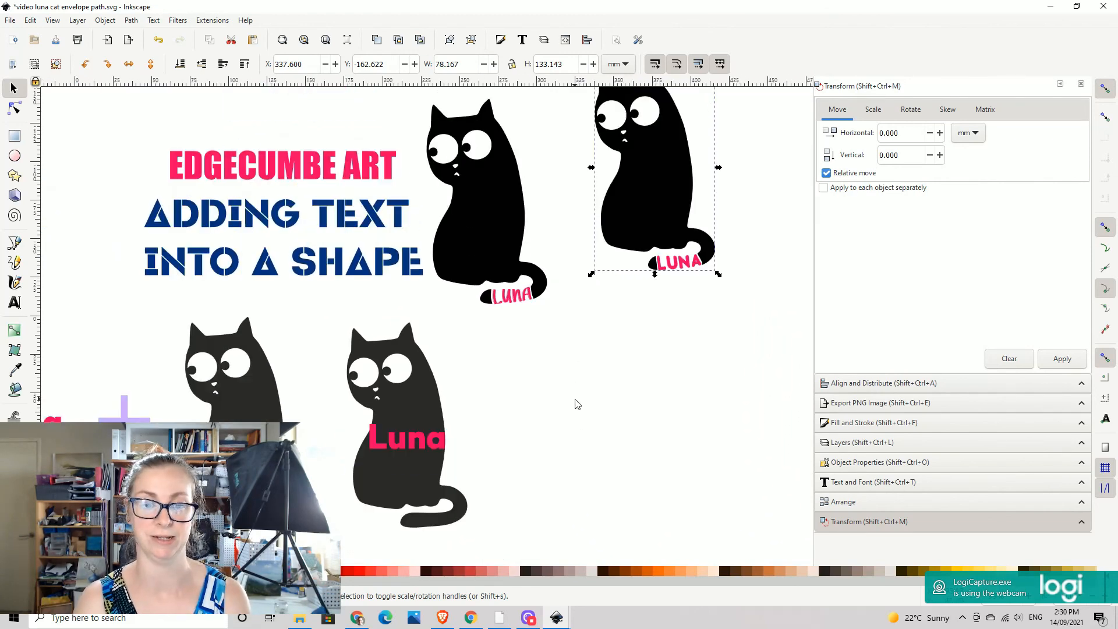
drag(532, 344, 651, 338)
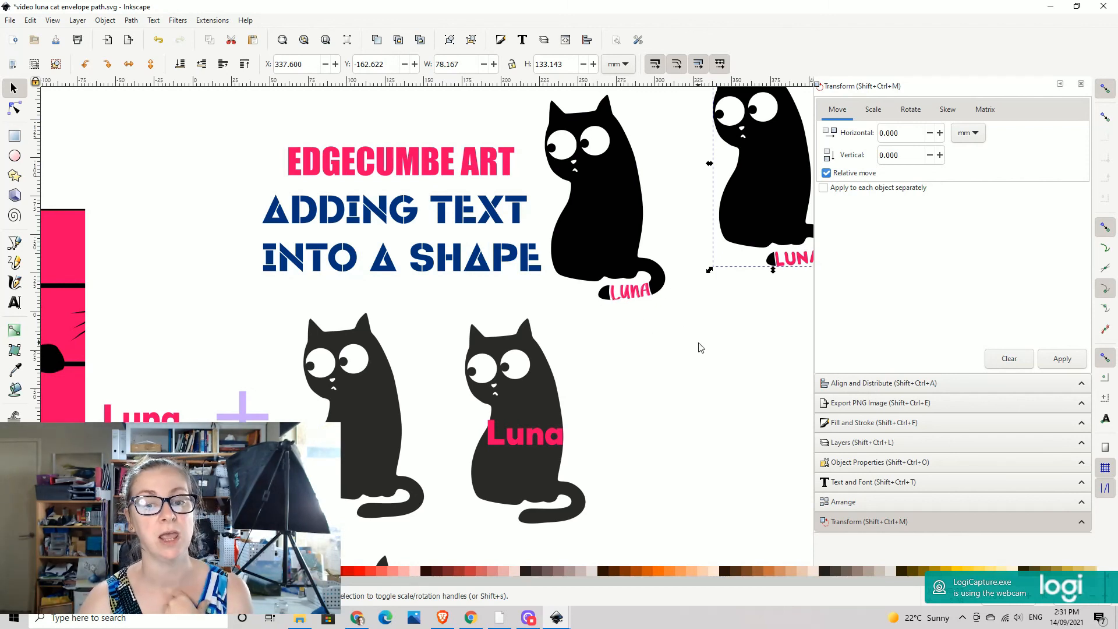
drag(700, 346, 614, 355)
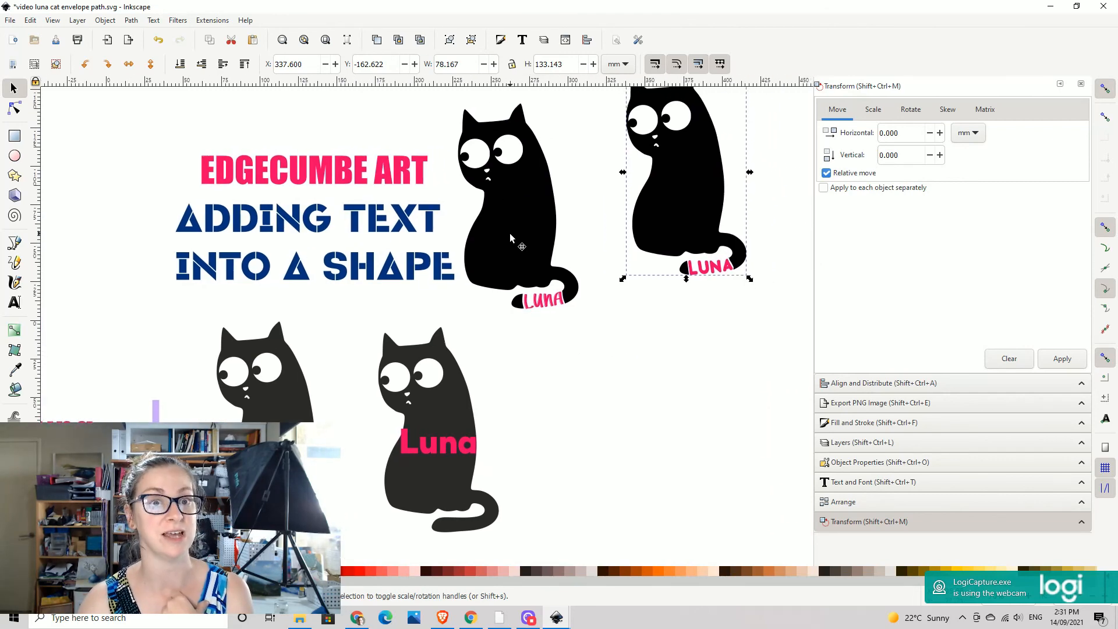